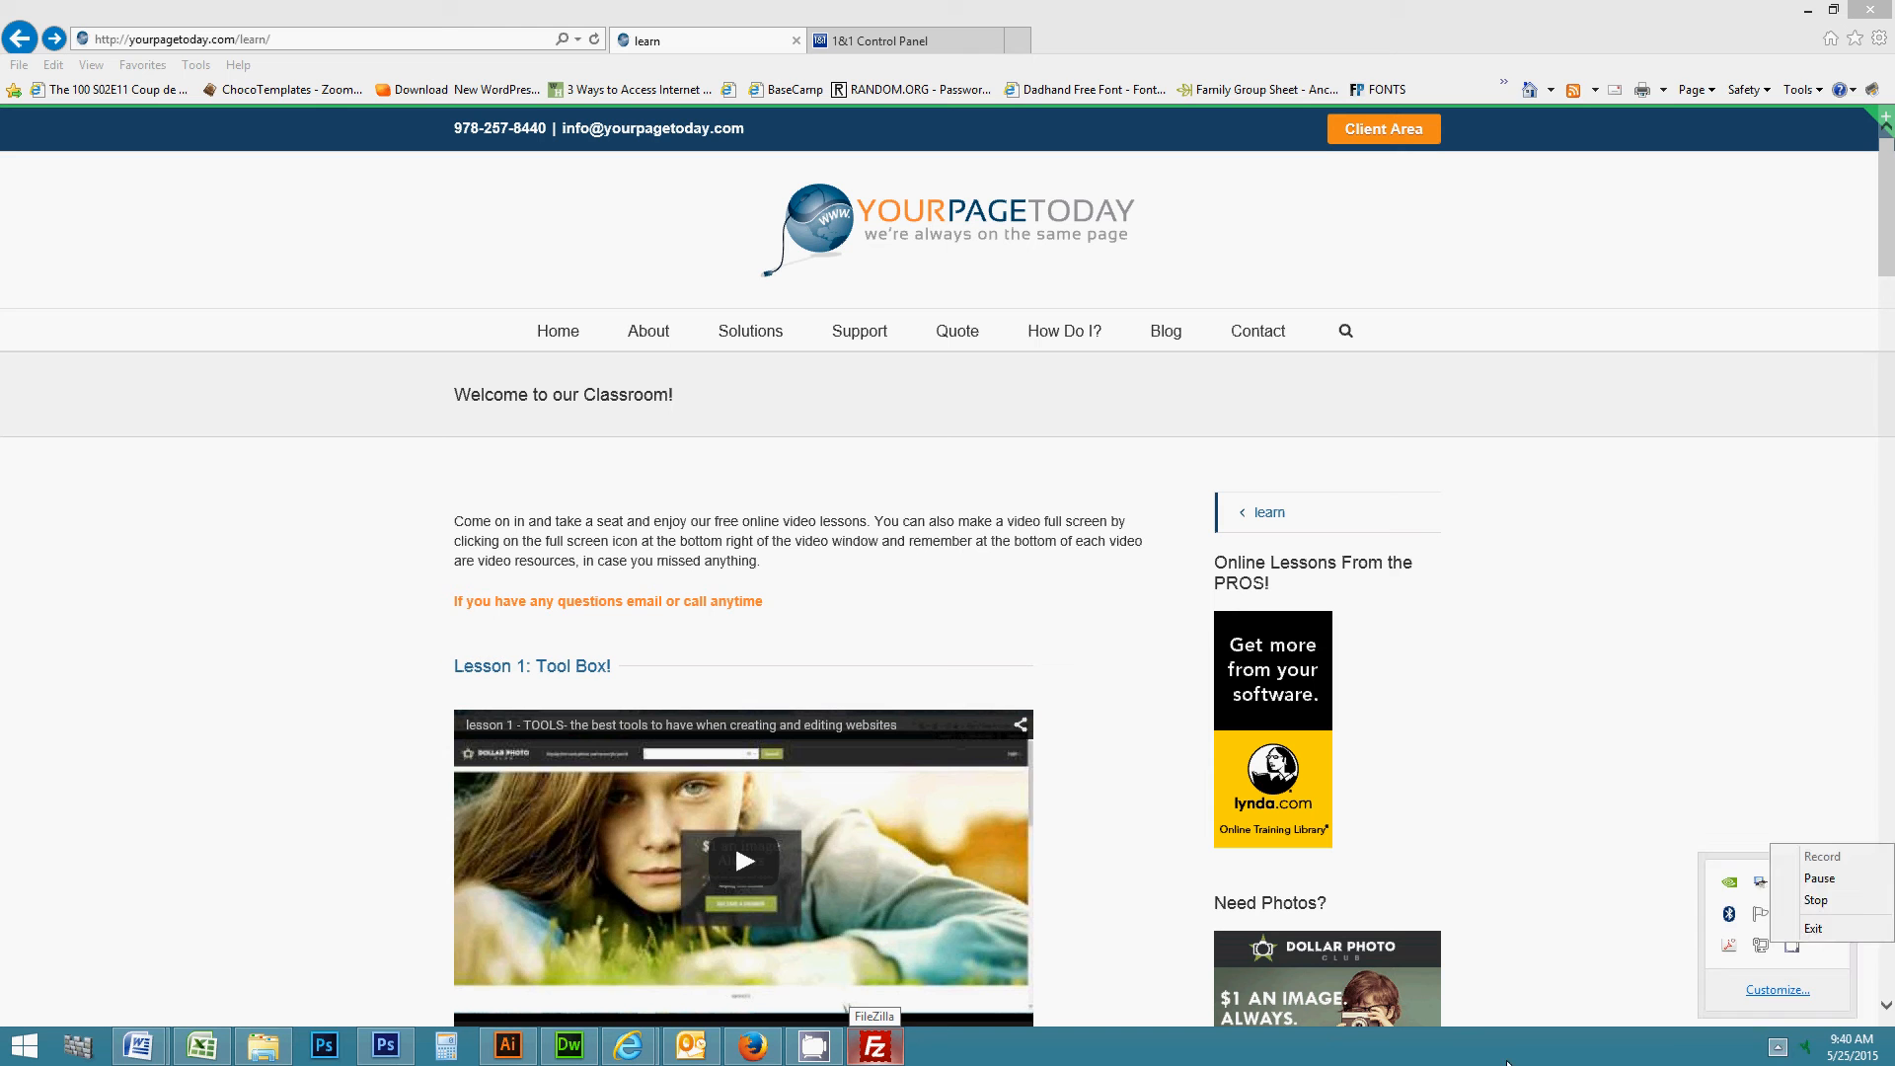
- Dismiss the recorder's tray menu and switch Internet Explorer to the 1&1 Control Panel tab
left_click(1507, 1063)
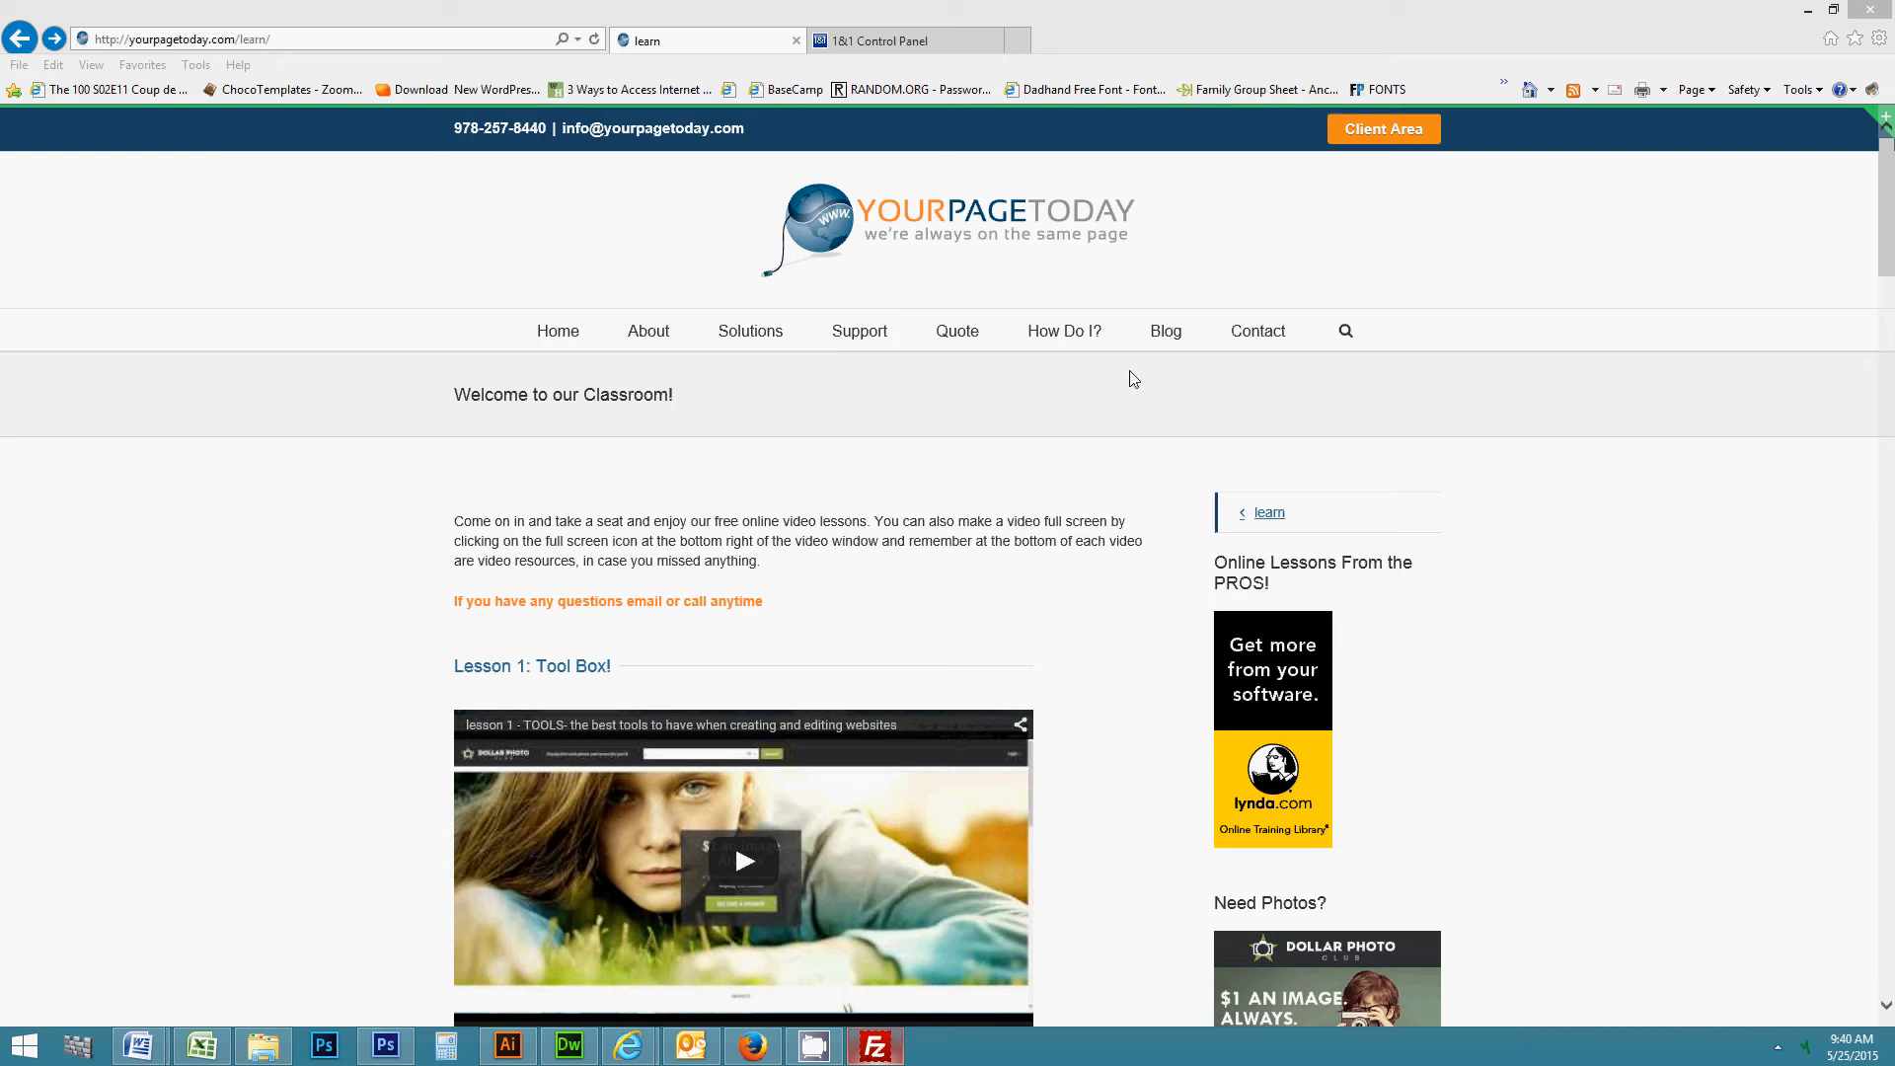
left_click(881, 50)
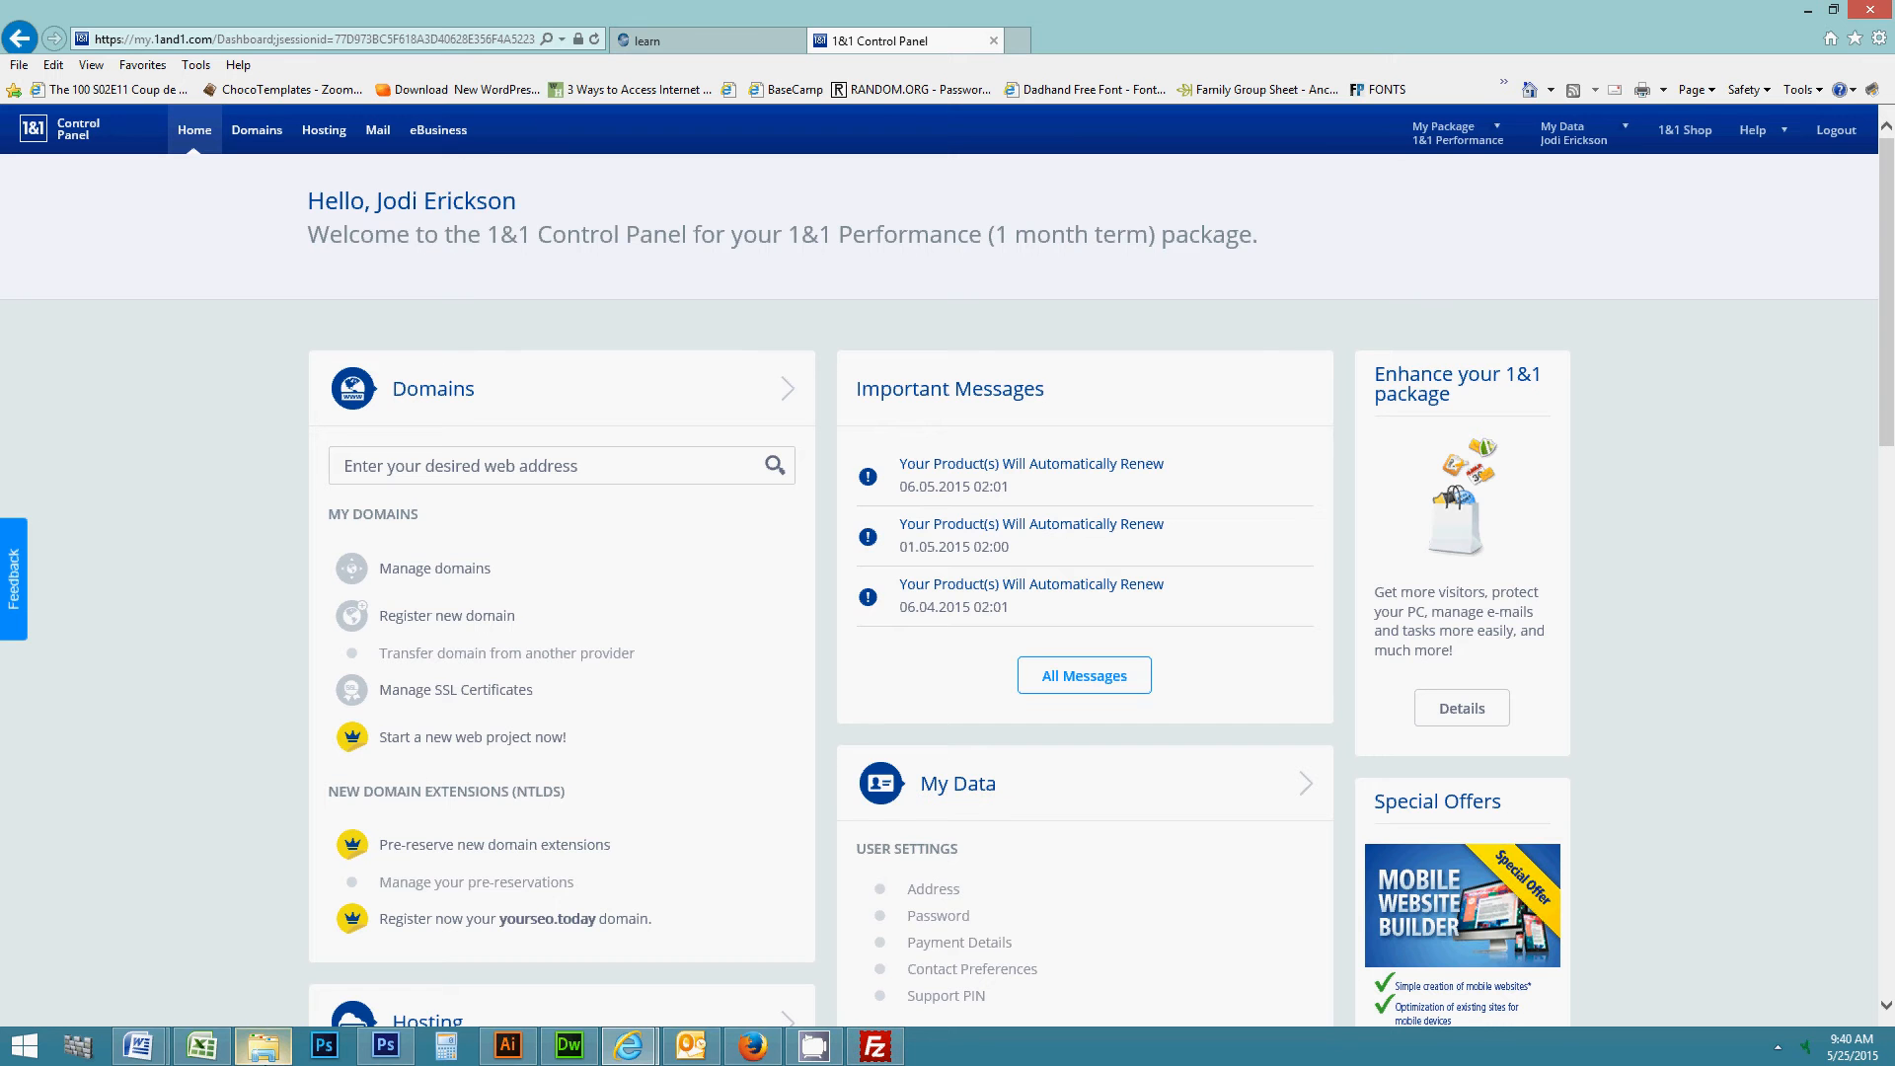
- Show the Documents › www folder with modified dates visible and select the DEMO folder
left_click(264, 1050)
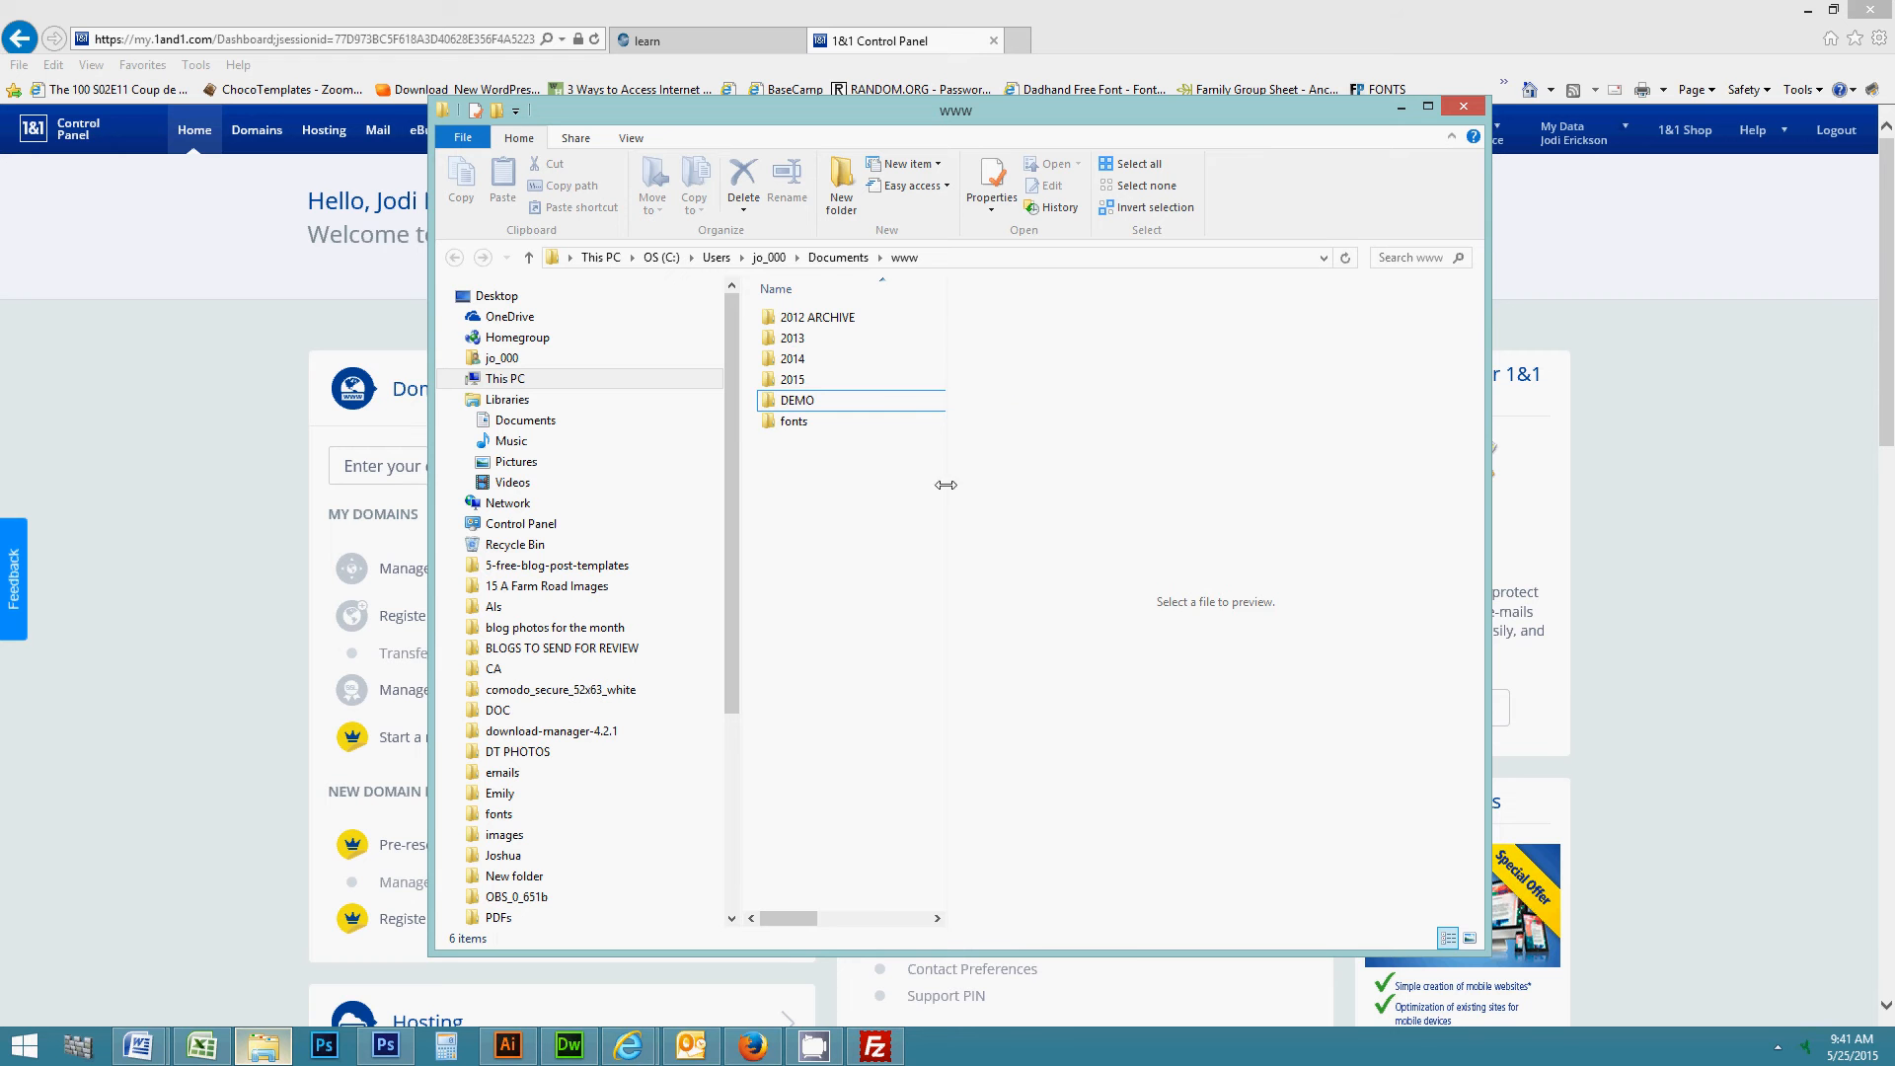
left_click_drag(948, 491, 1148, 490)
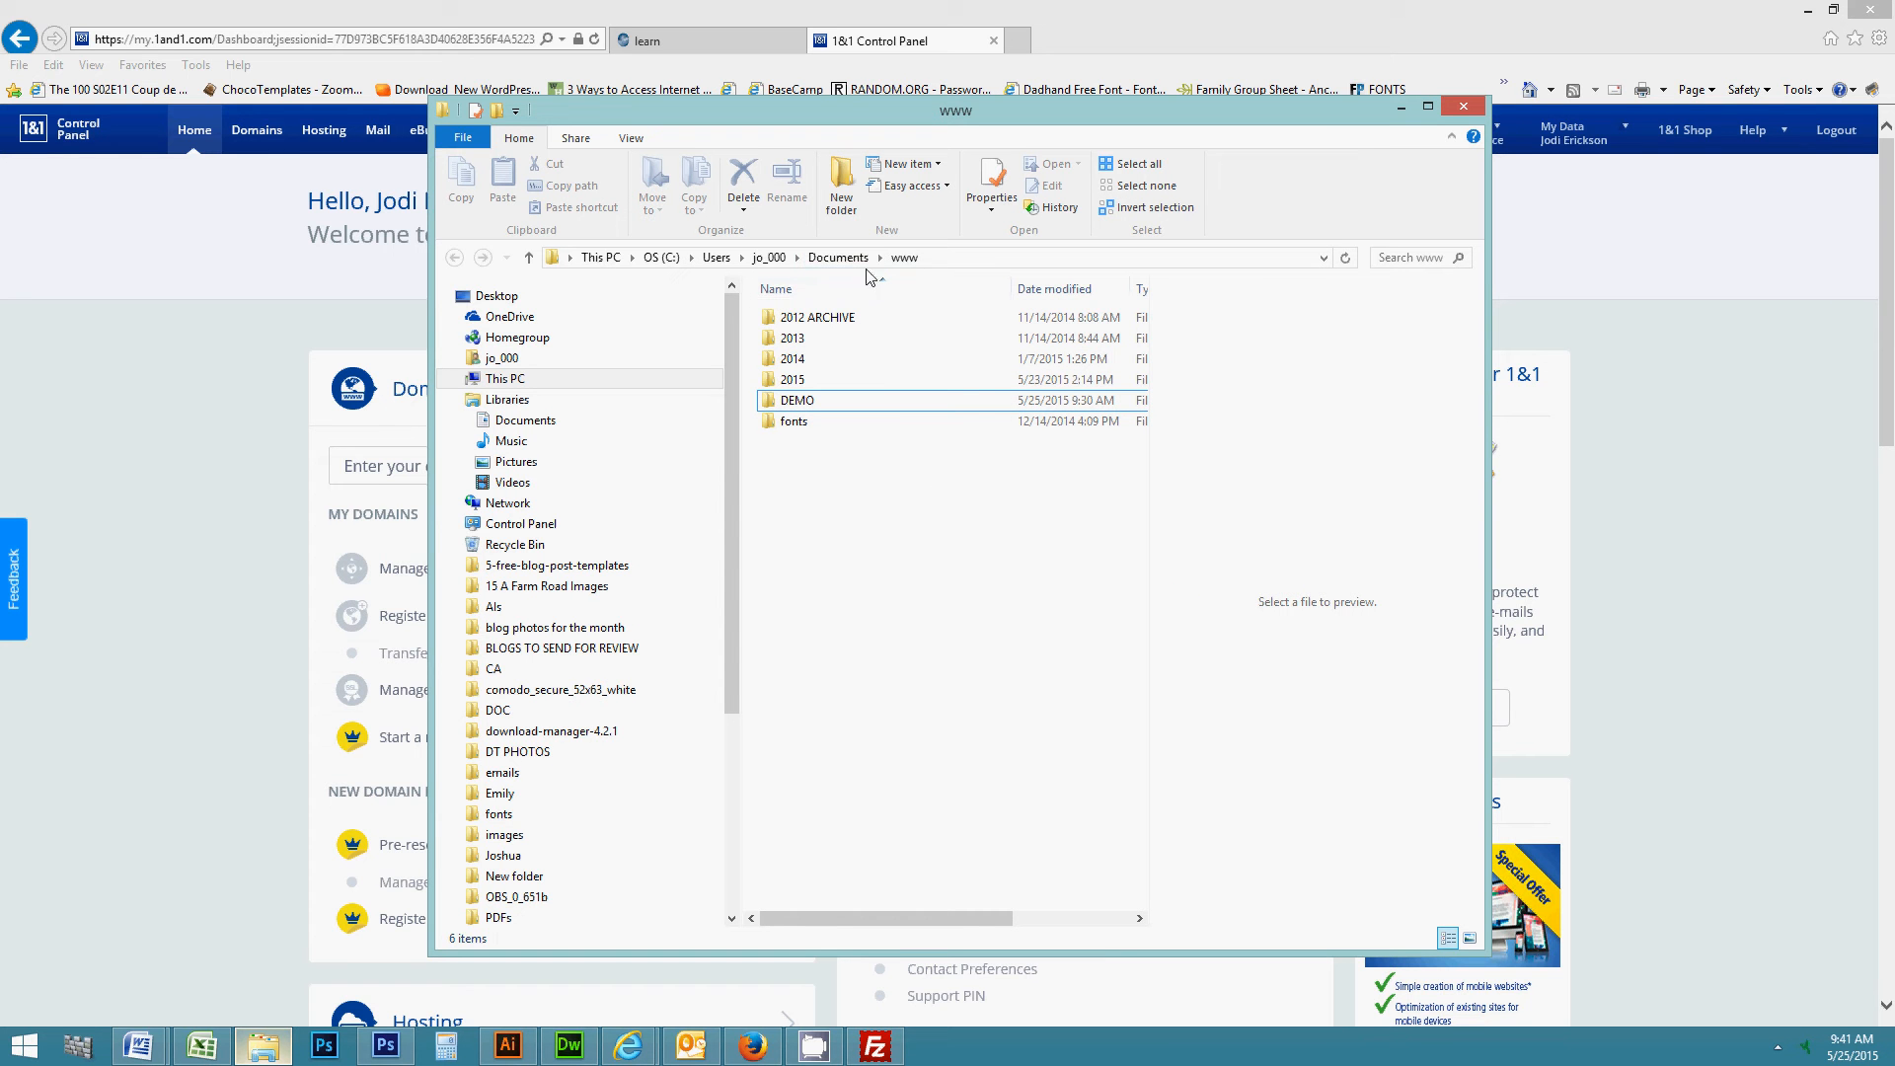
left_click(802, 402)
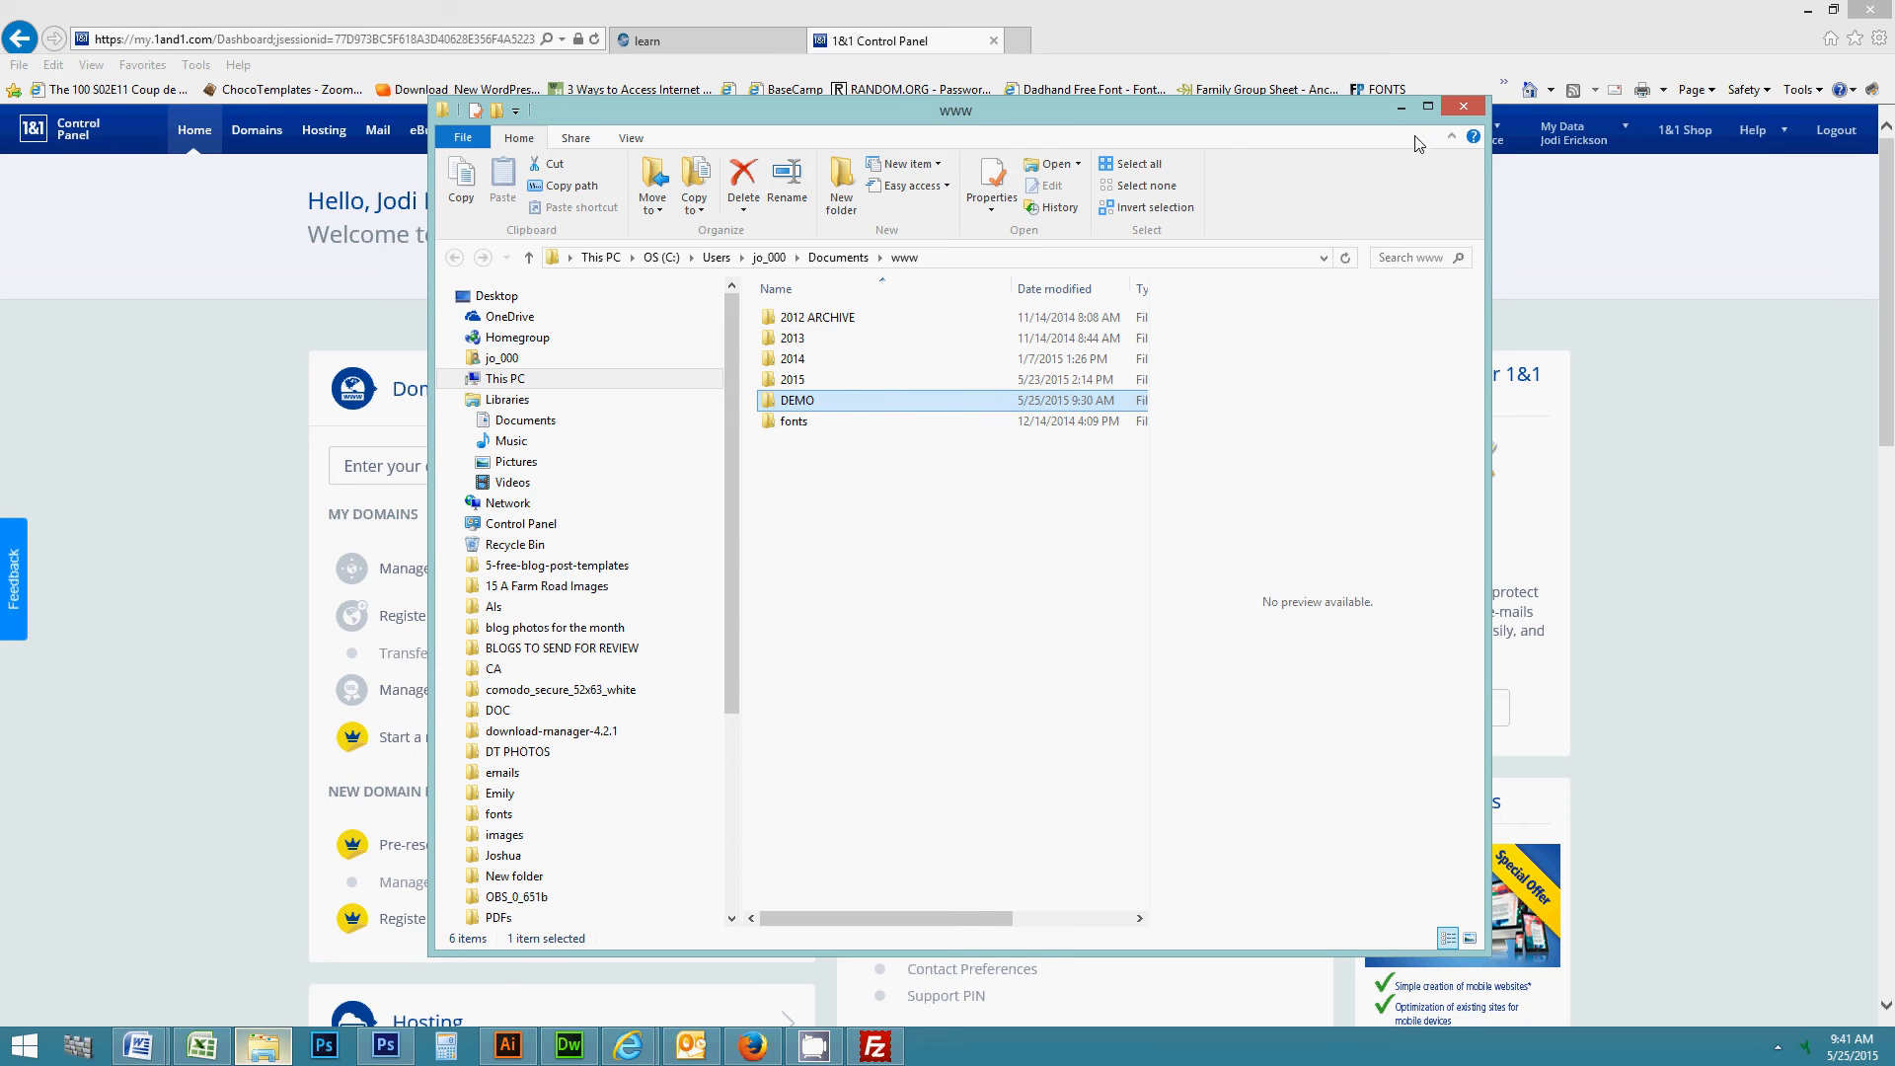
- Close File Explorer and open Manage domains to list the account's 7 domains
left_click(1453, 115)
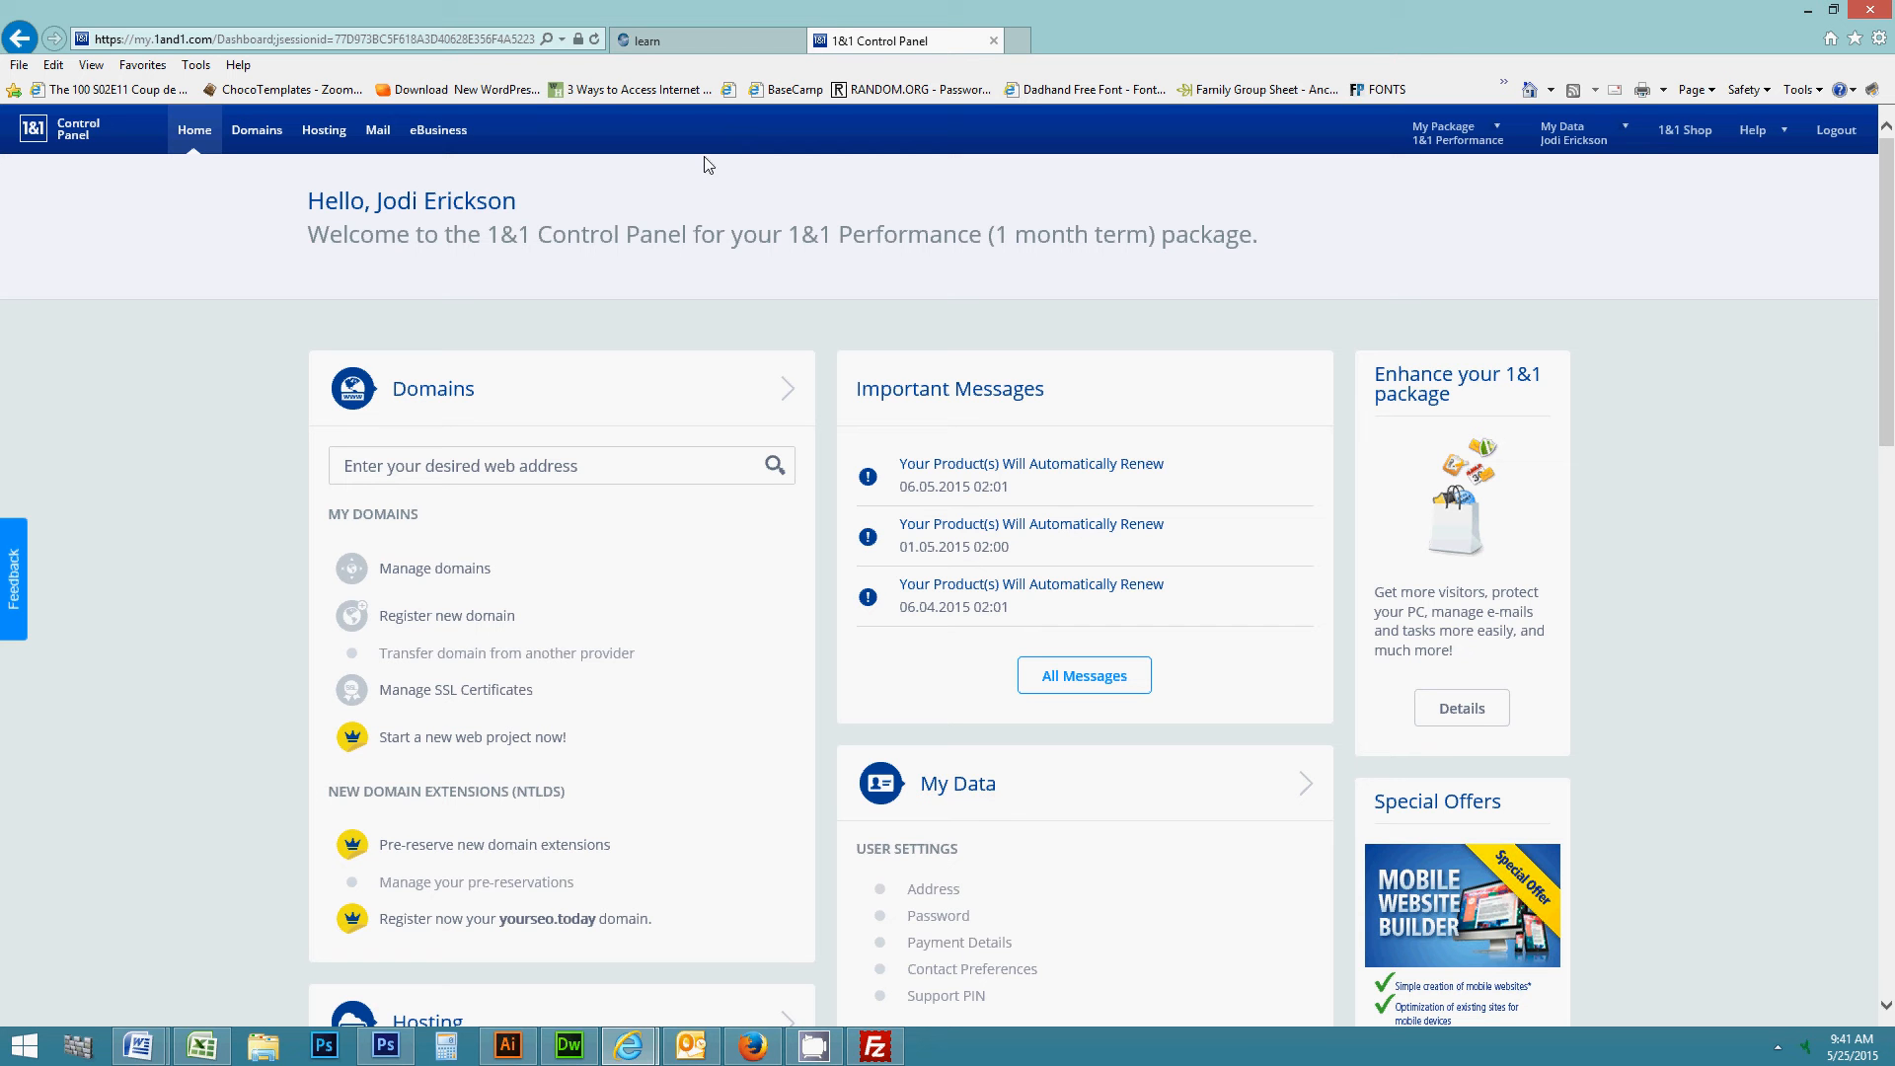
left_click(465, 576)
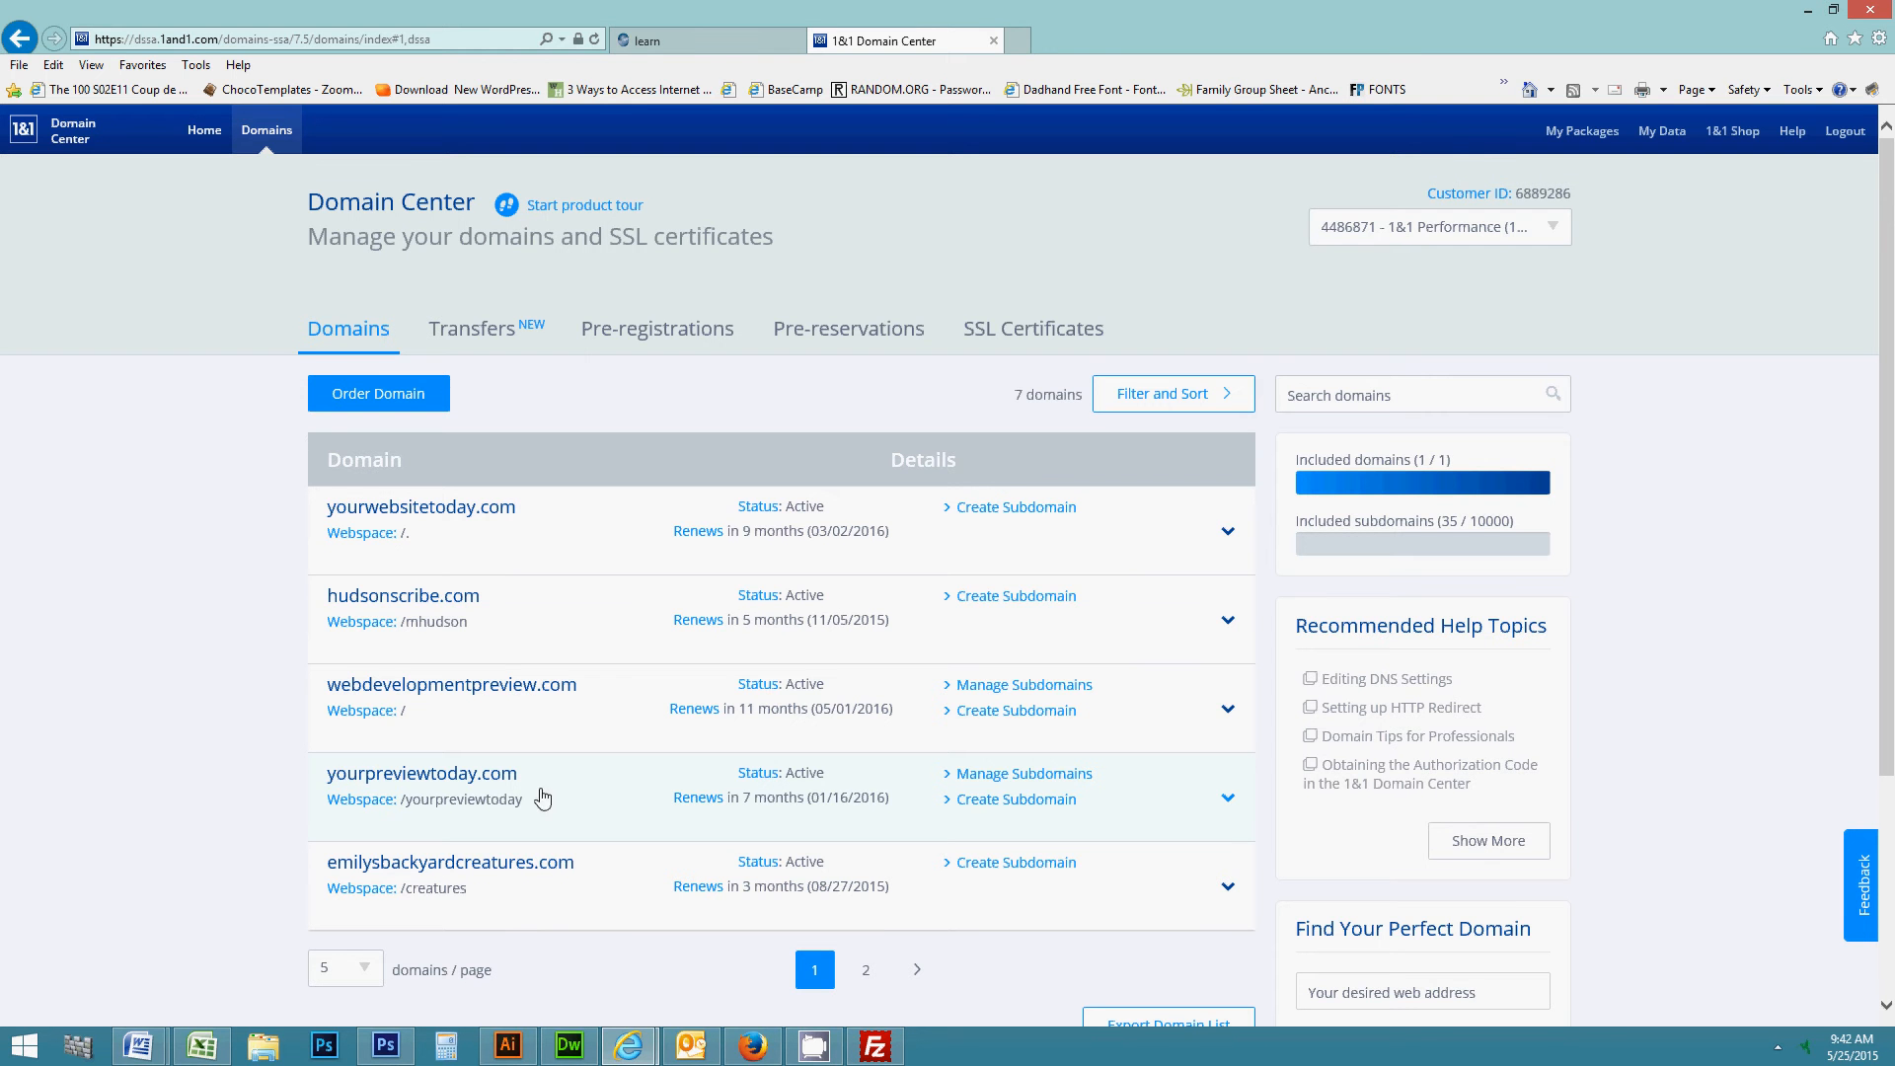
left_click(1017, 800)
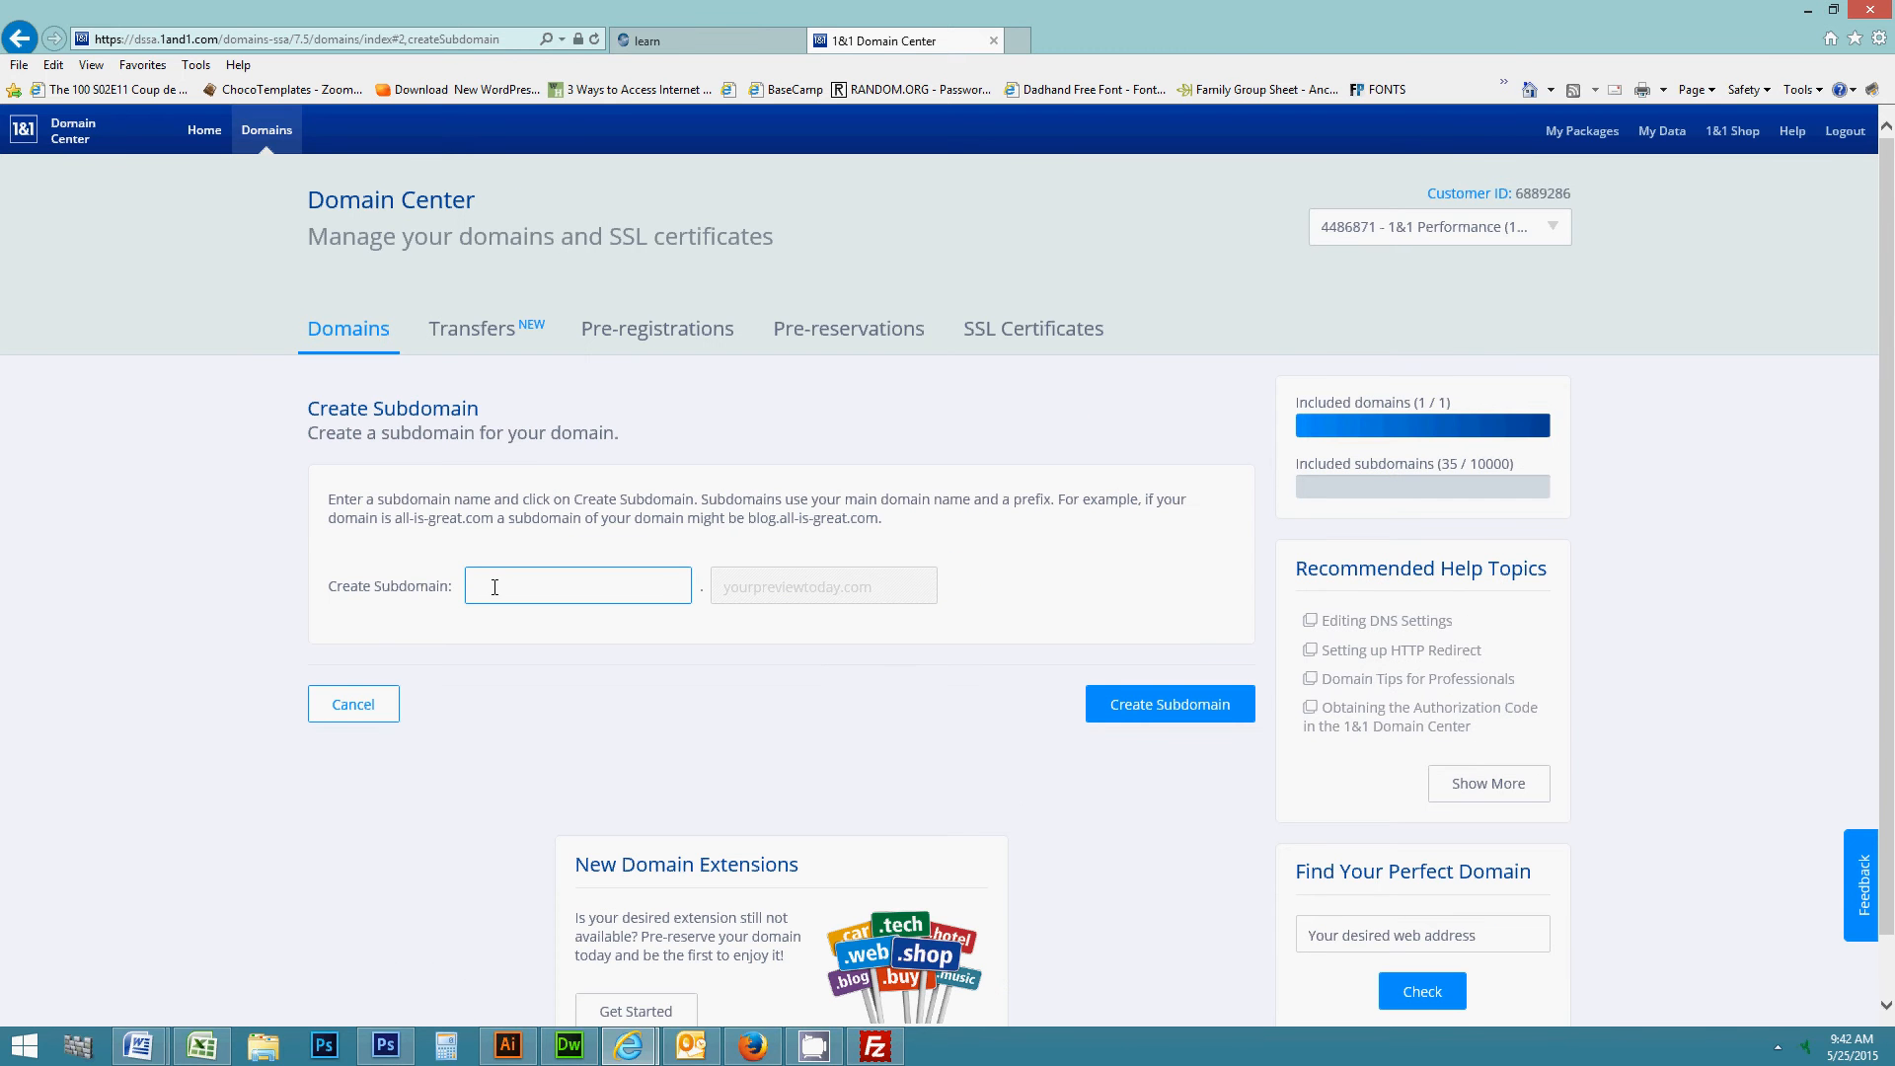
type("demo")
left_click(21, 41)
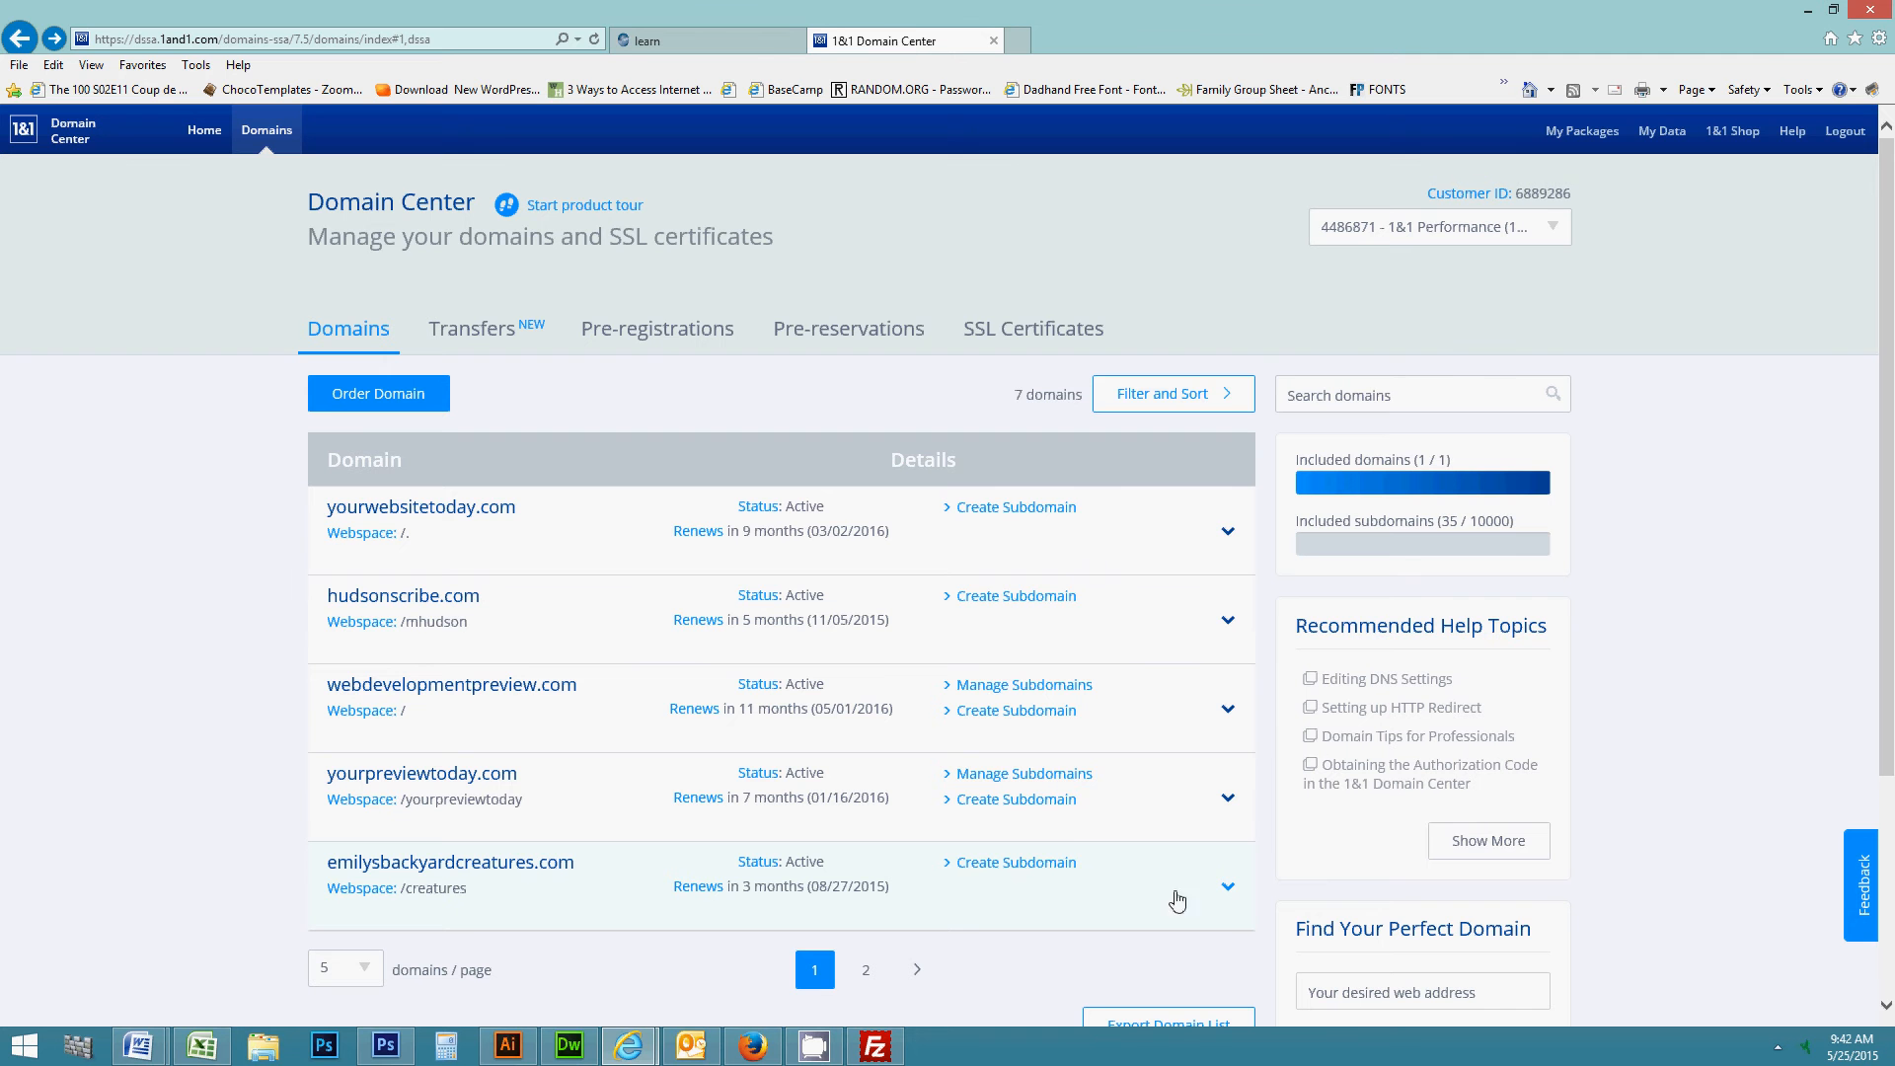
- Open yourpreviewtoday.com's subdomain overview and select demo.yourpreviewtoday.com
left_click(985, 774)
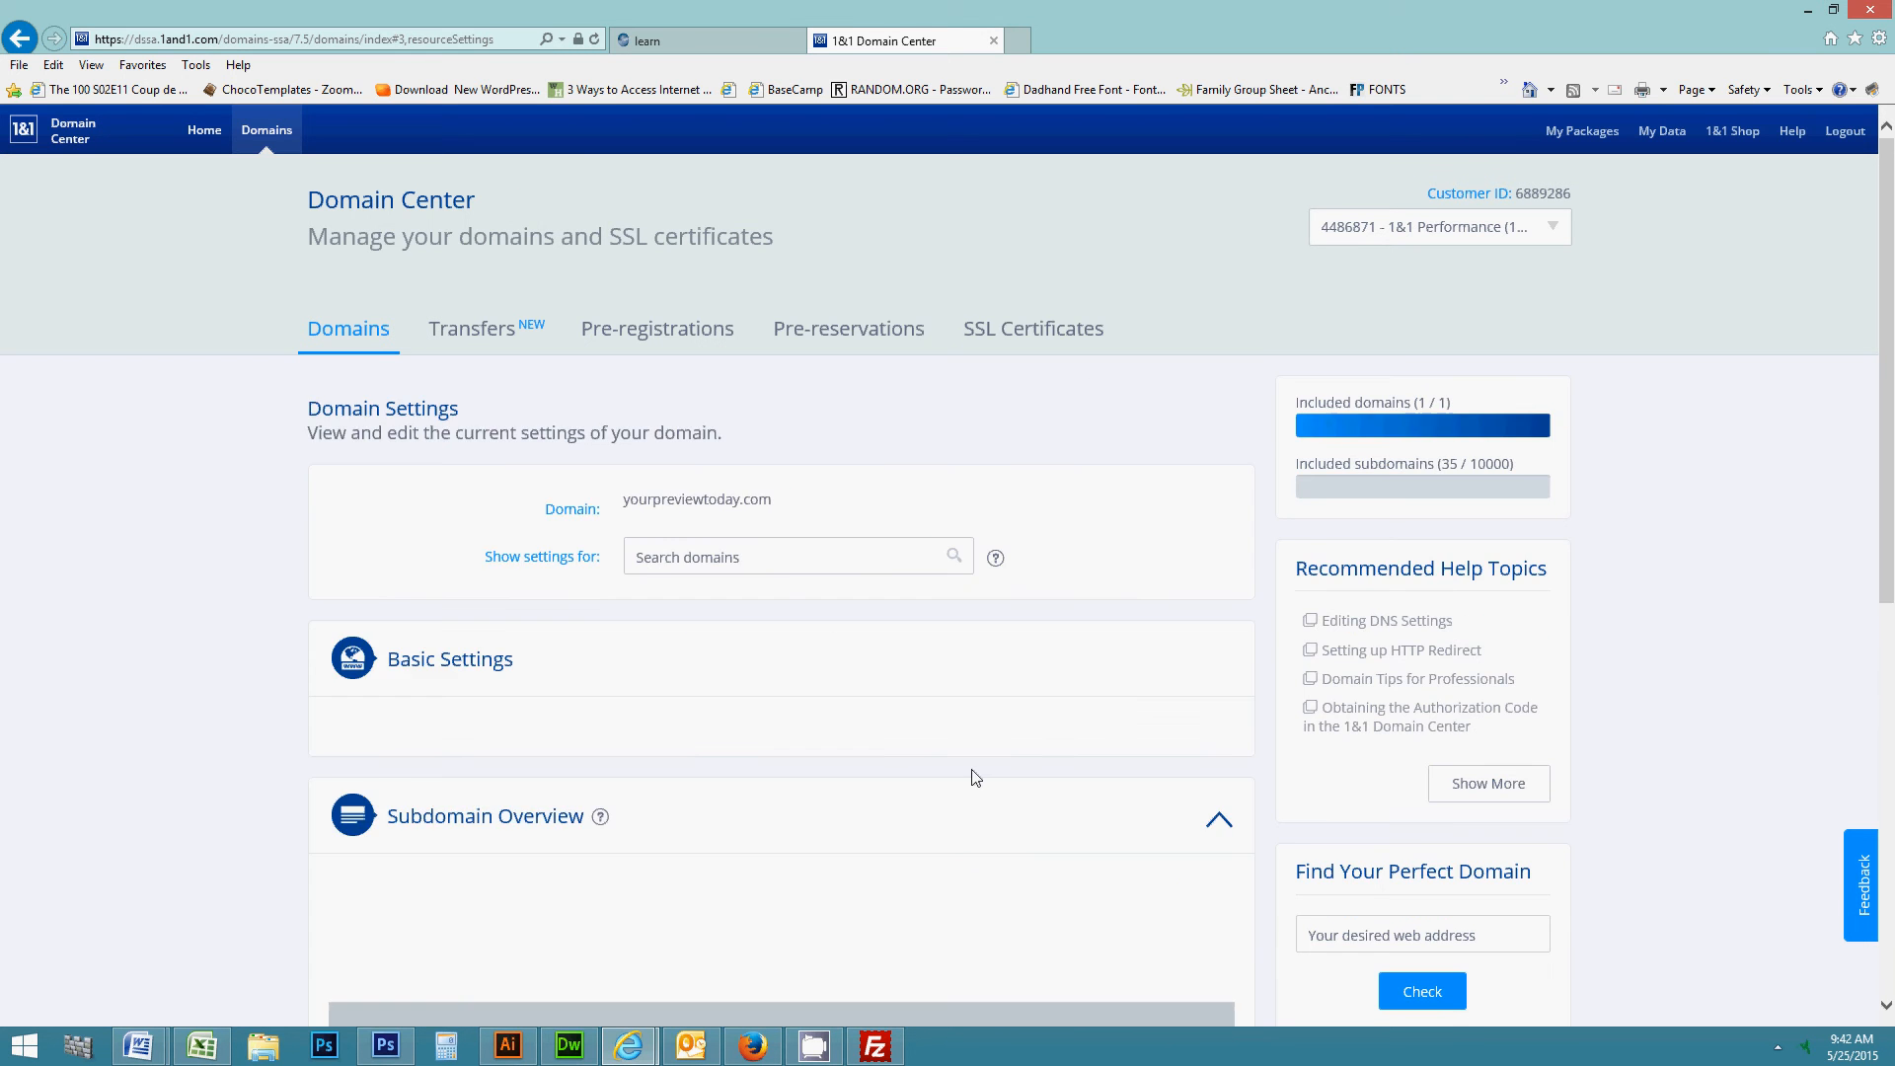
scroll(972, 770, "down", 5)
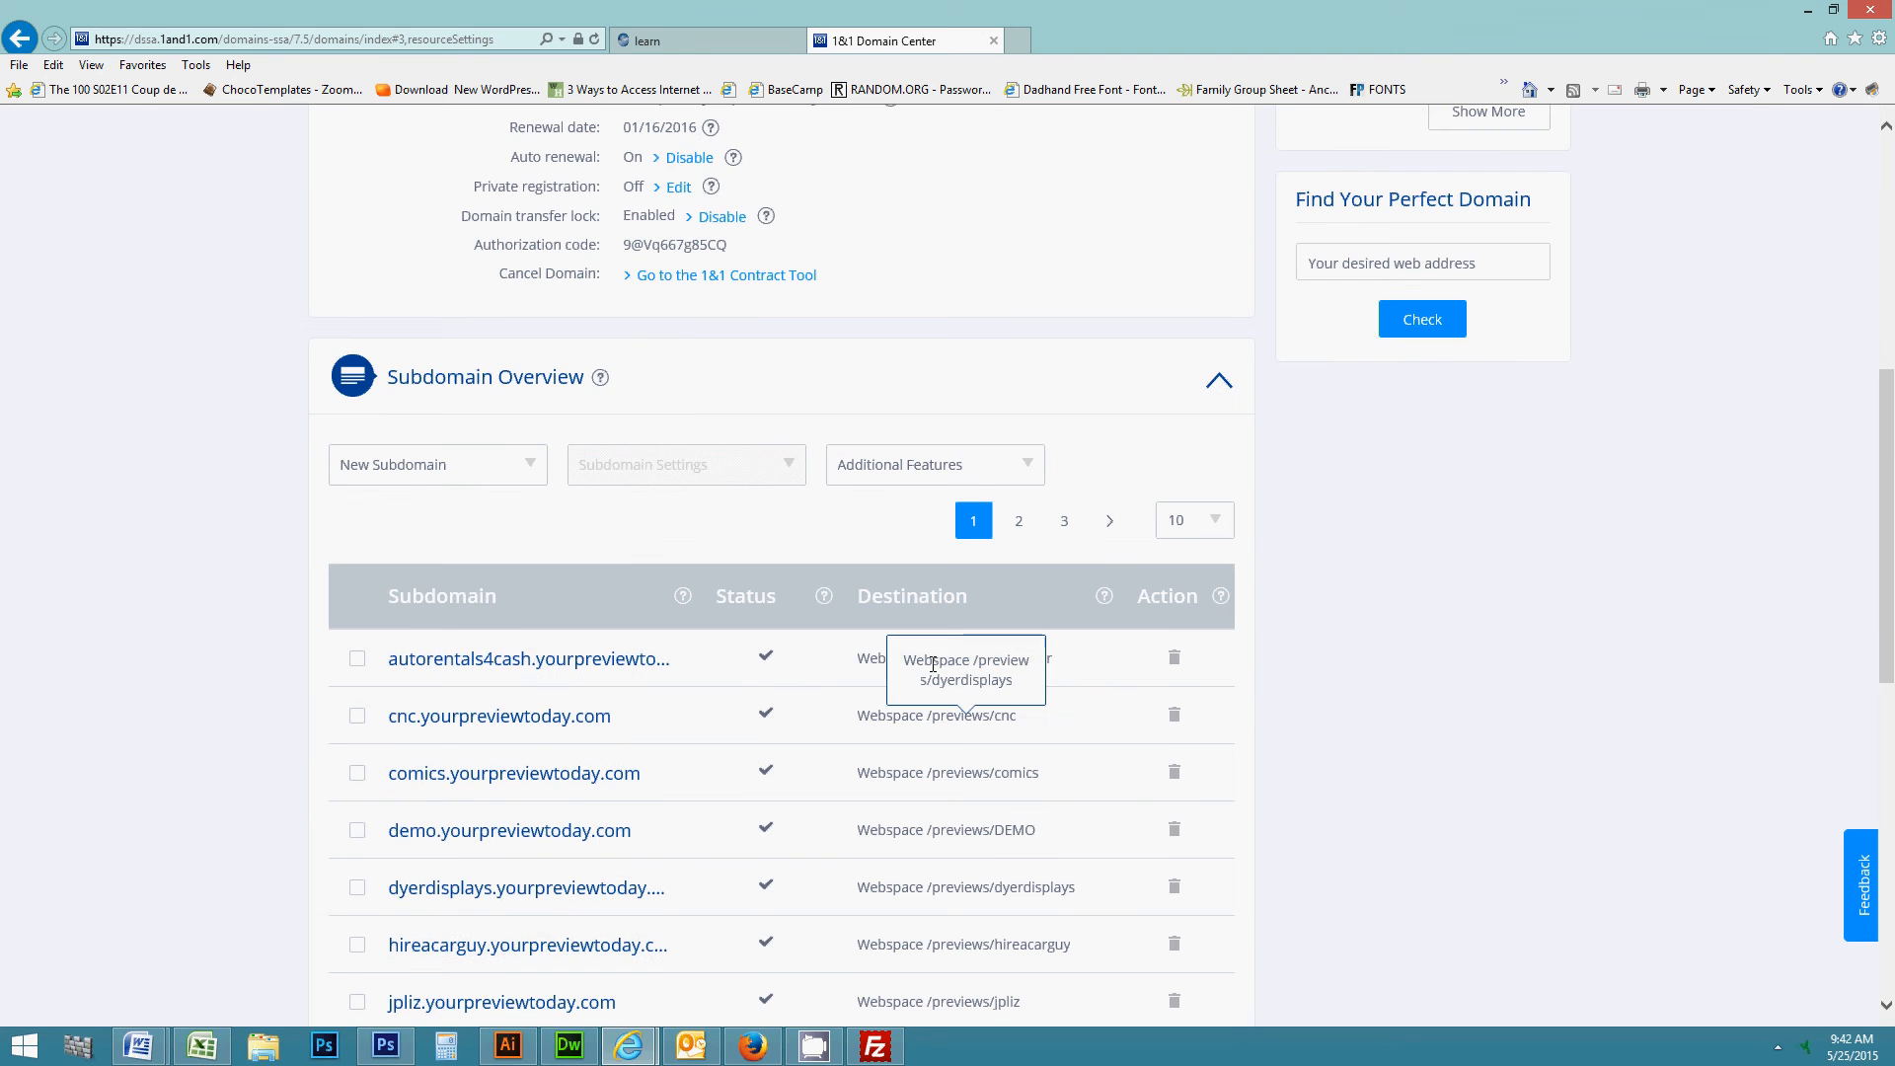
scroll(940, 565, "down", 2)
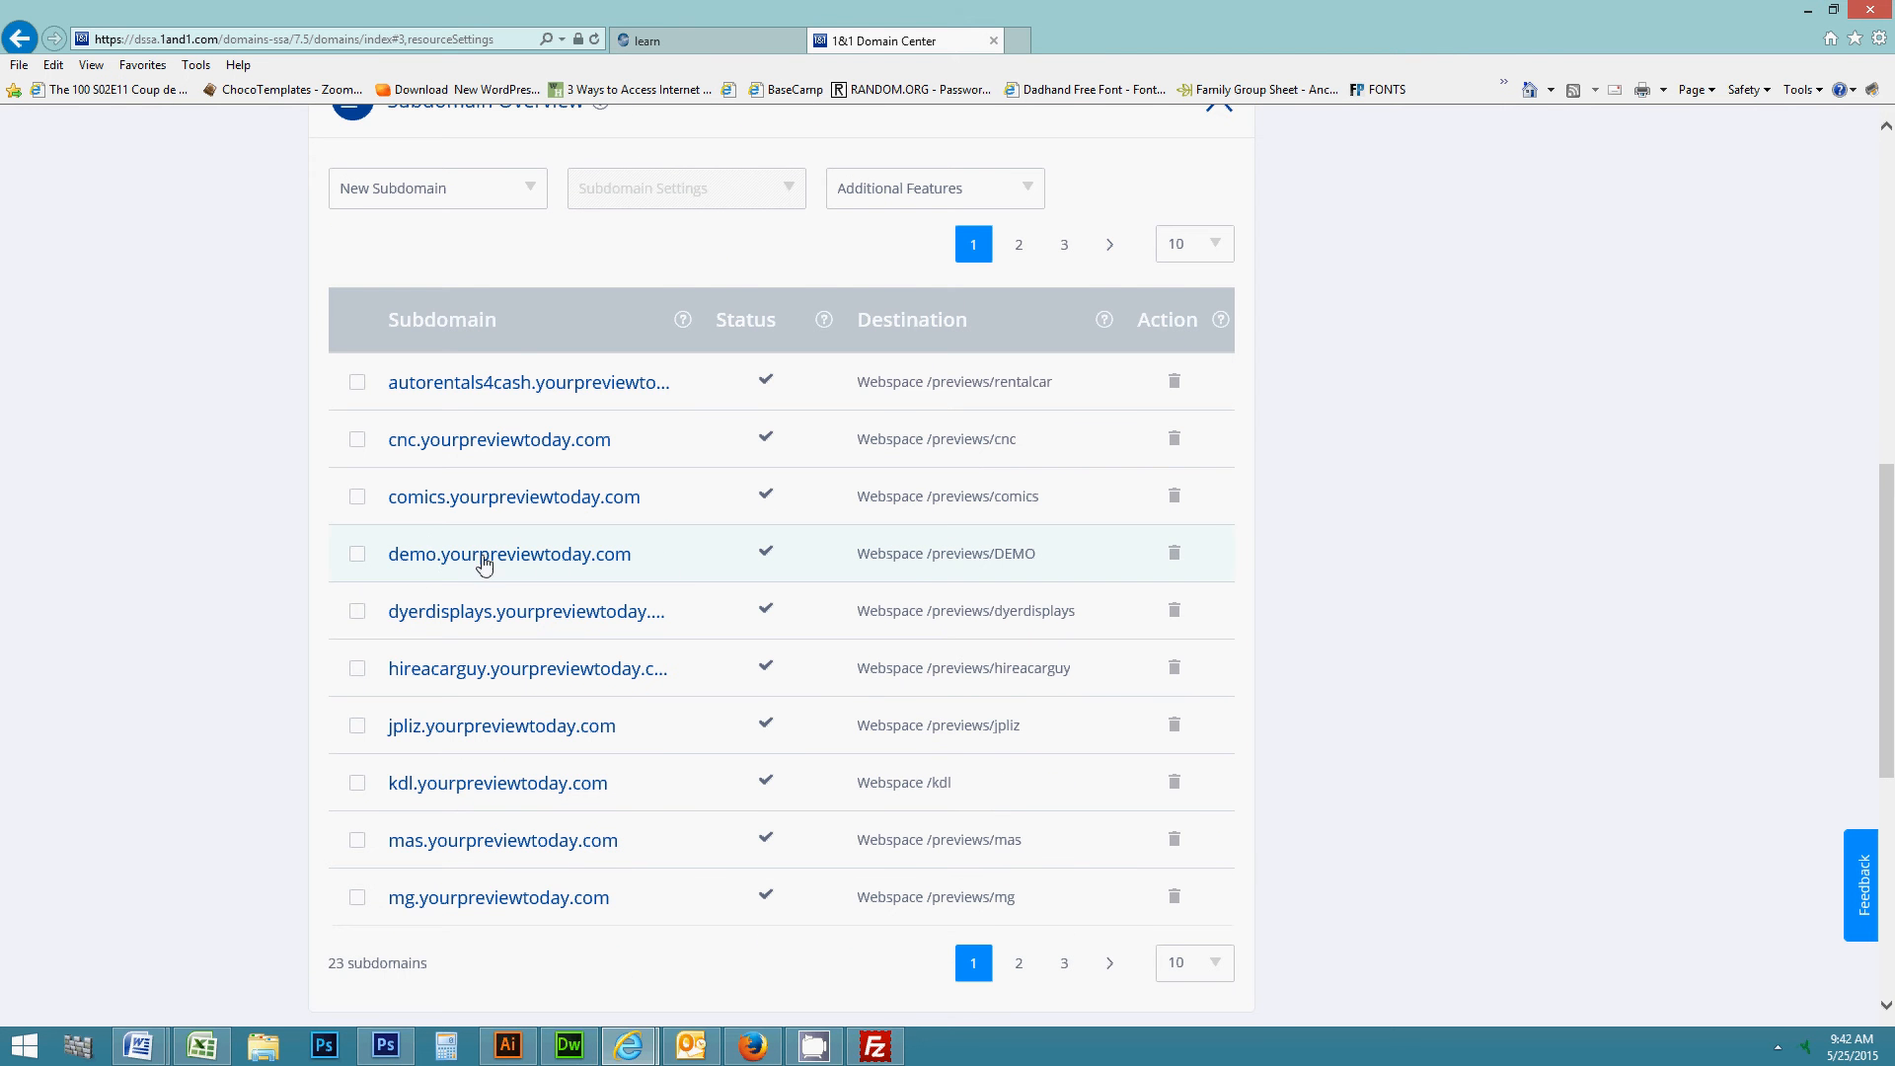
left_click(570, 559)
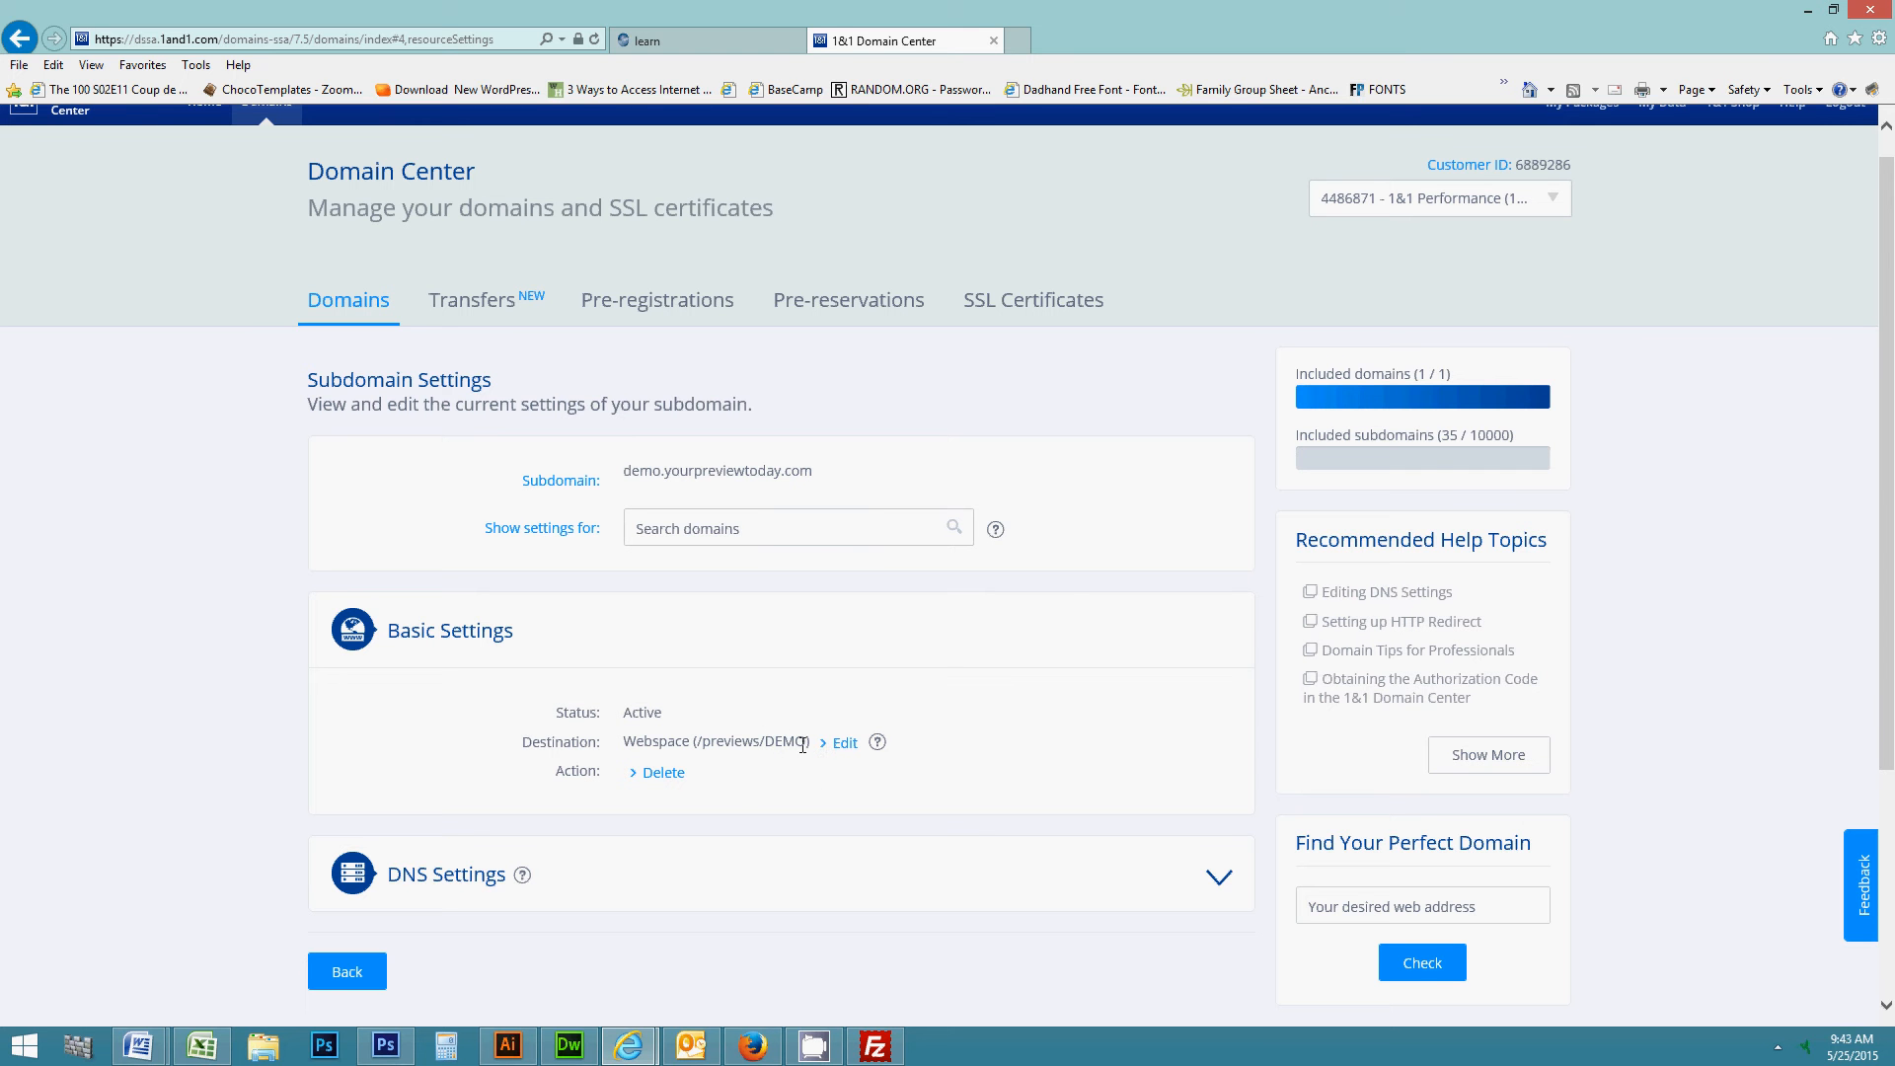
- Change the demo subdomain's destination from /previews/DEMO to the /demo folder and confirm
left_click(838, 747)
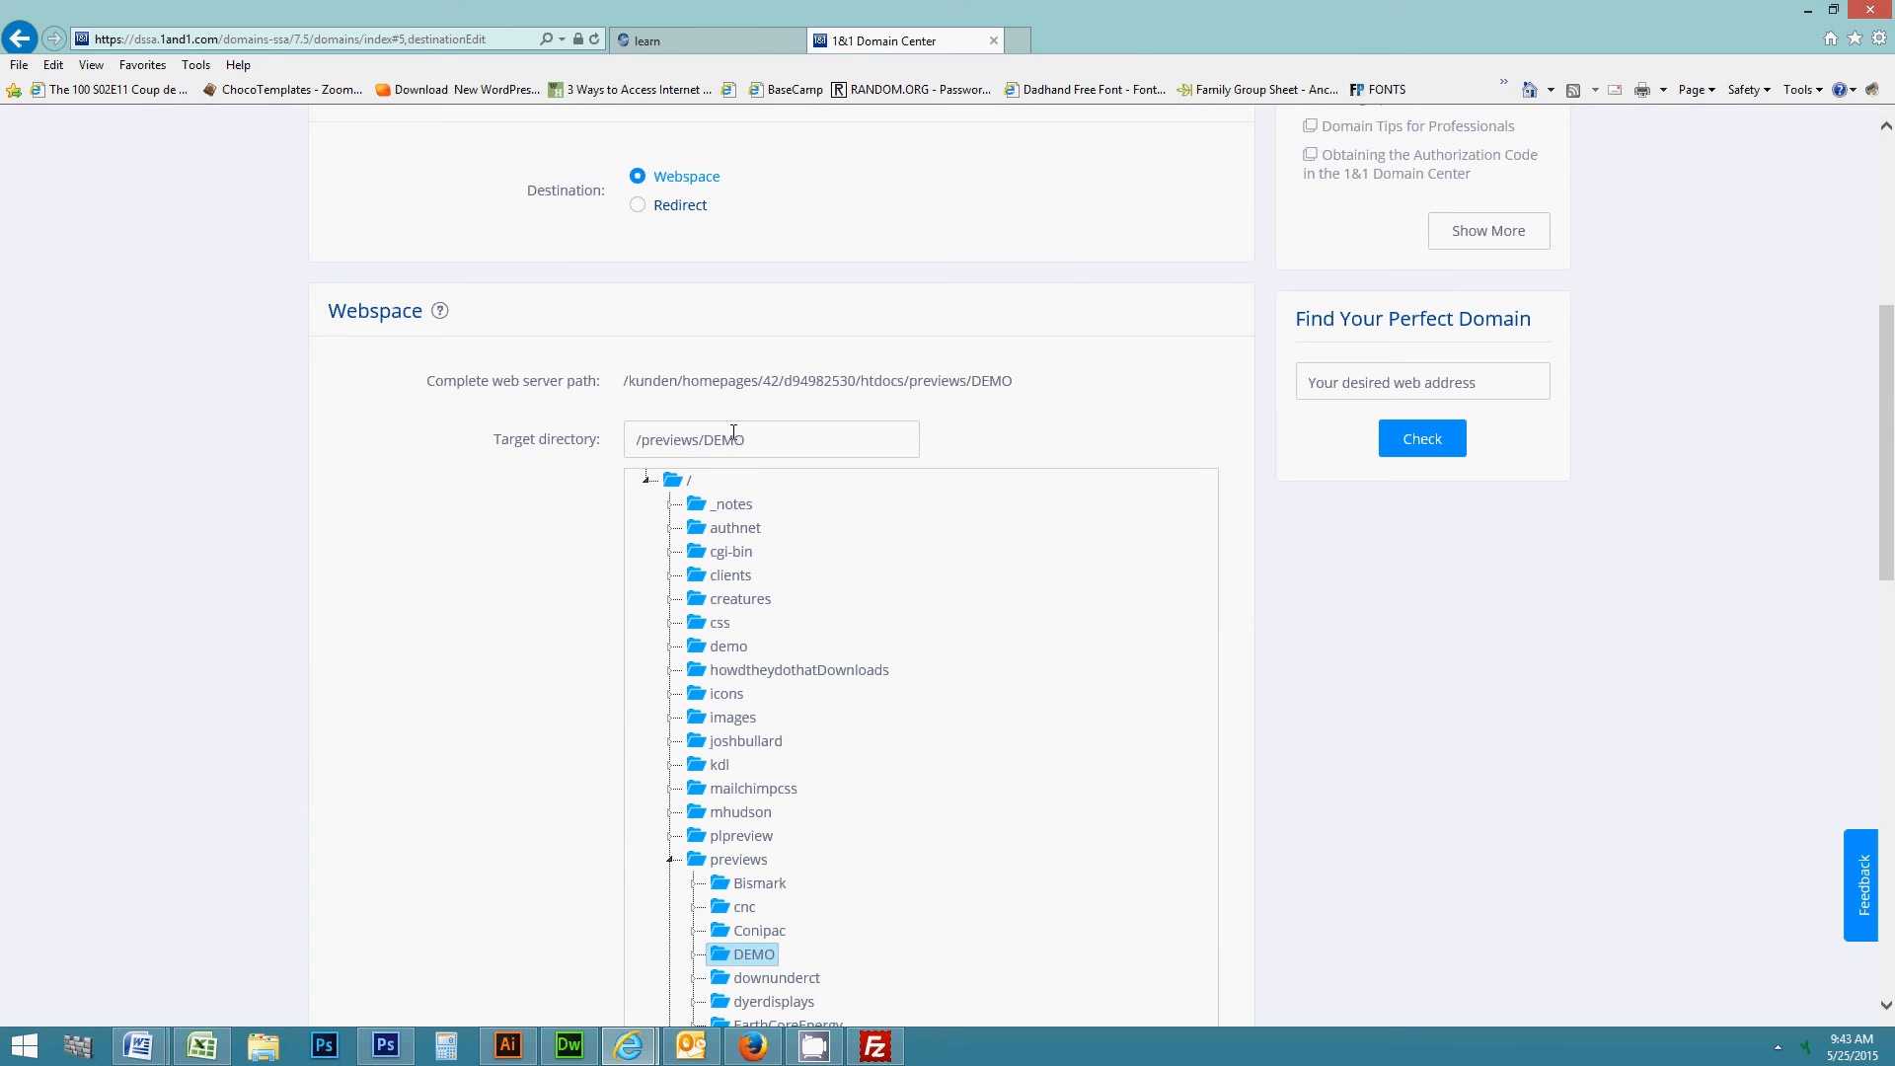
left_click(669, 861)
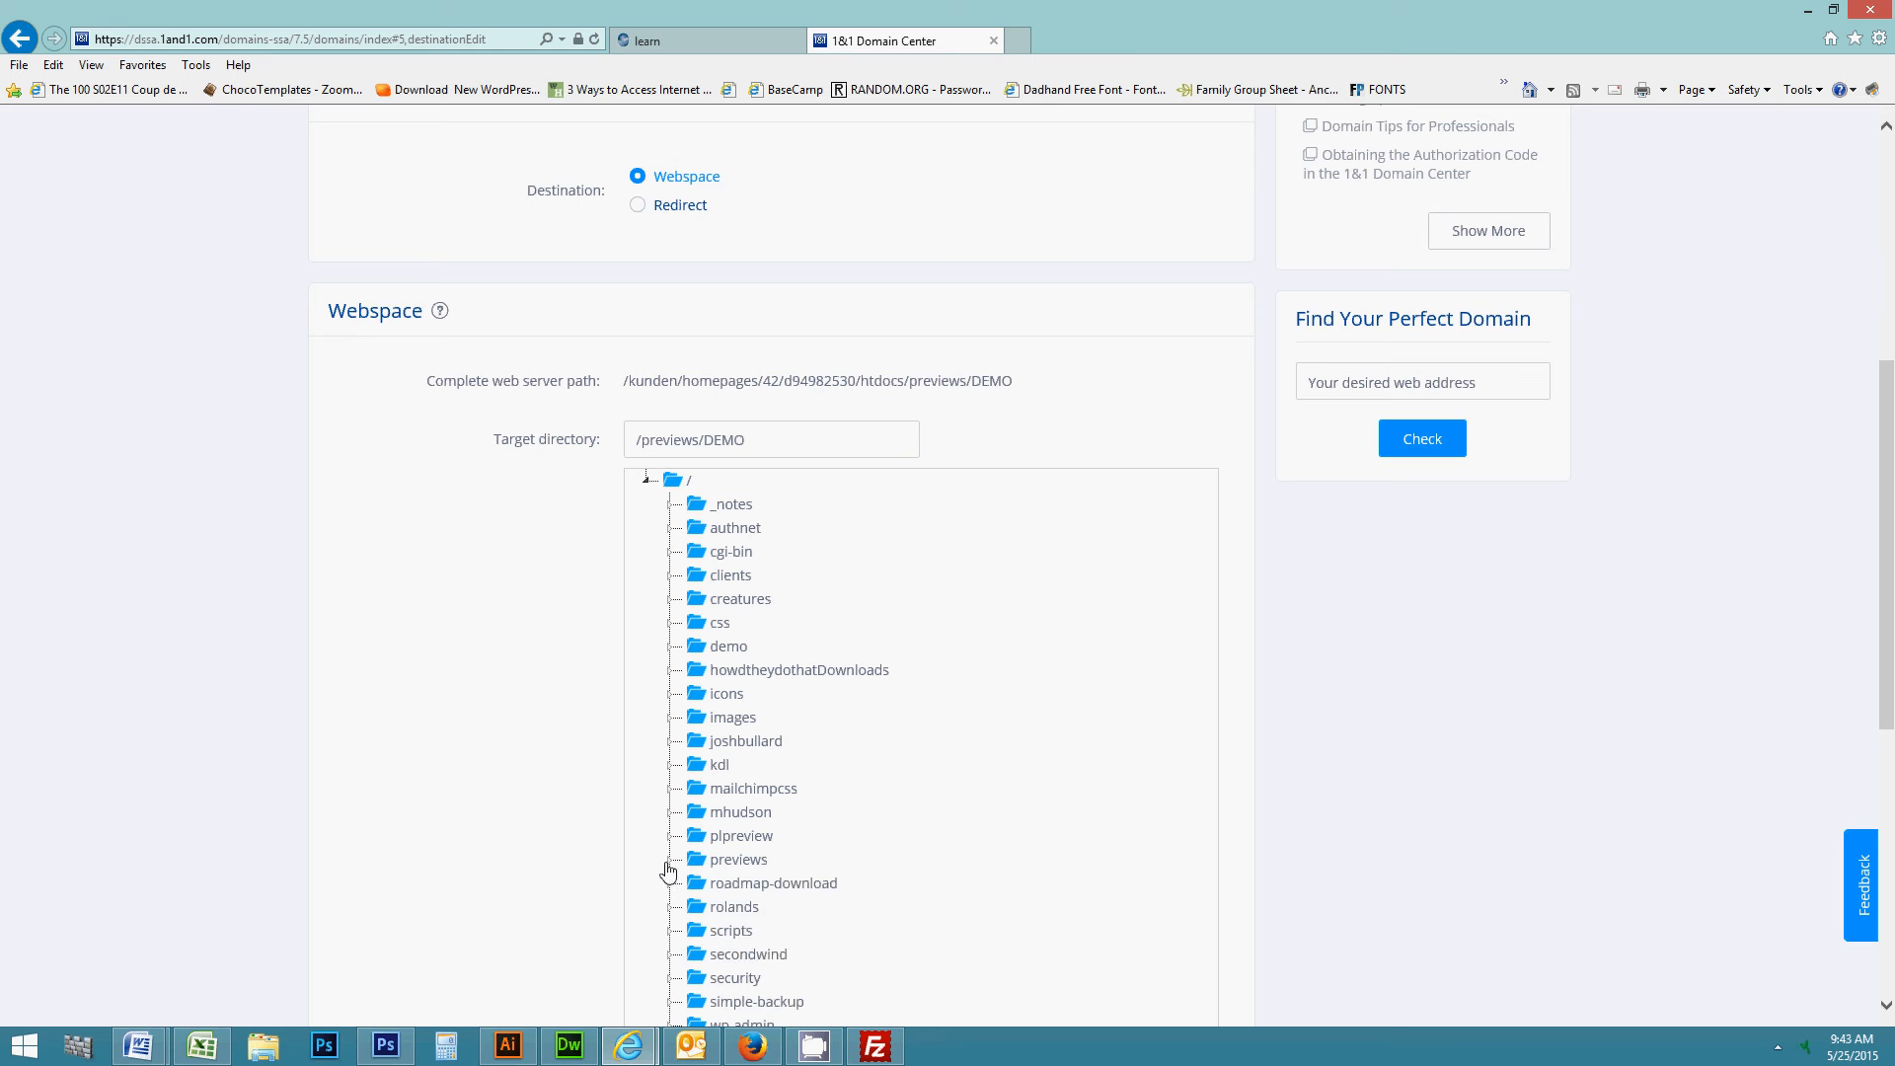
left_click(728, 651)
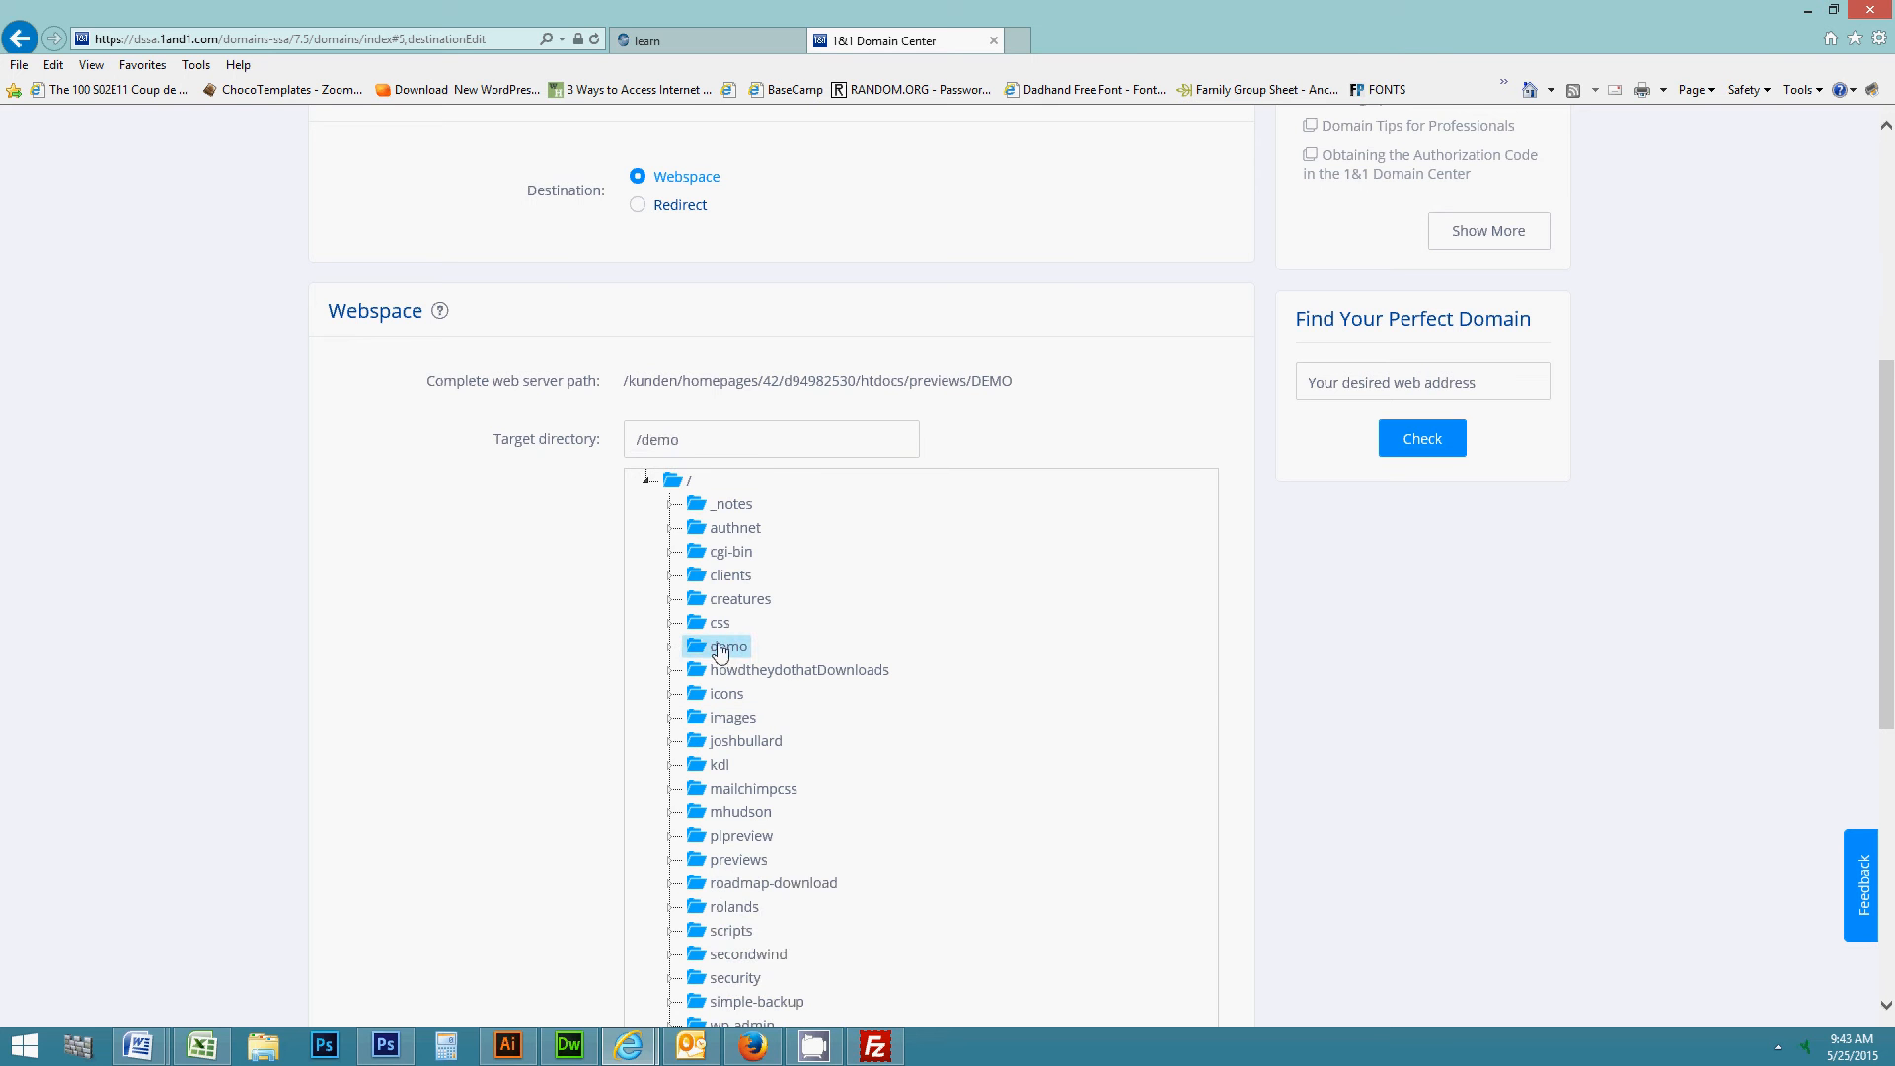
scroll(812, 685, "down", 5)
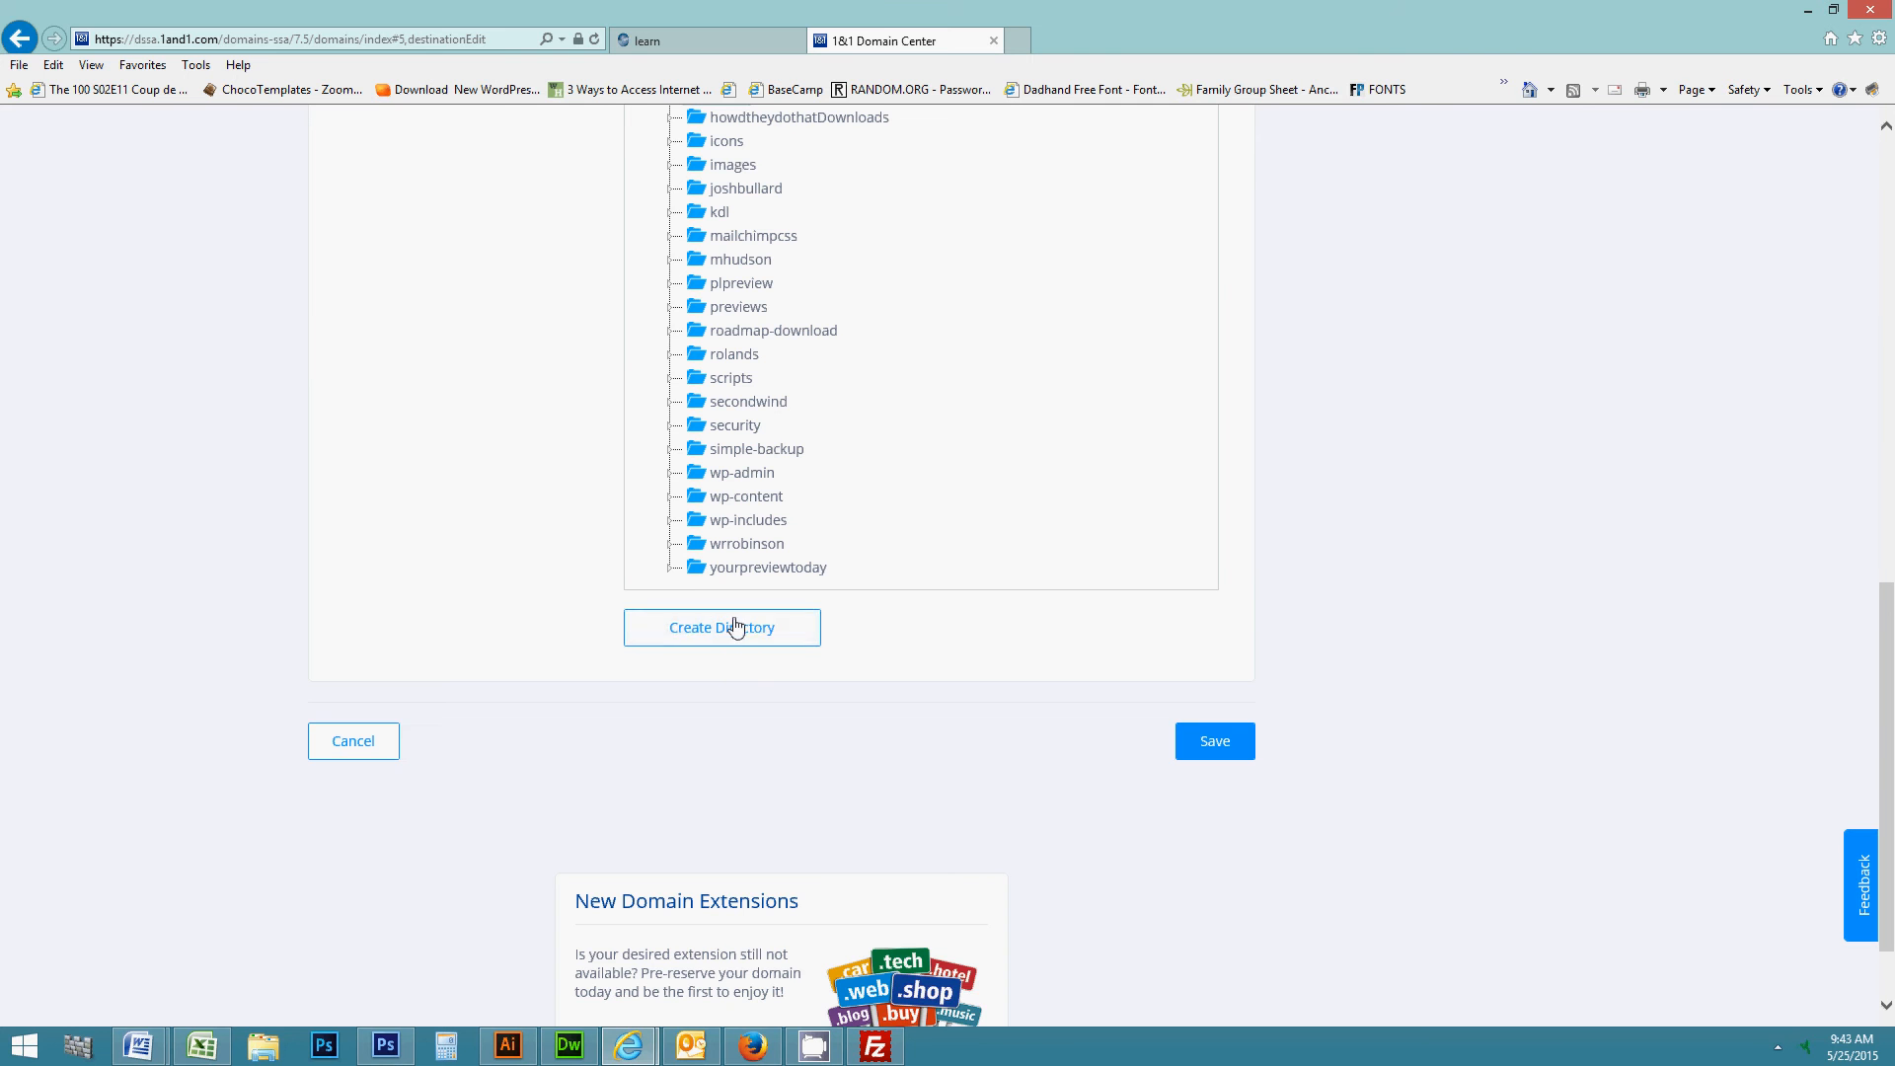
scroll(724, 647, "up", 3)
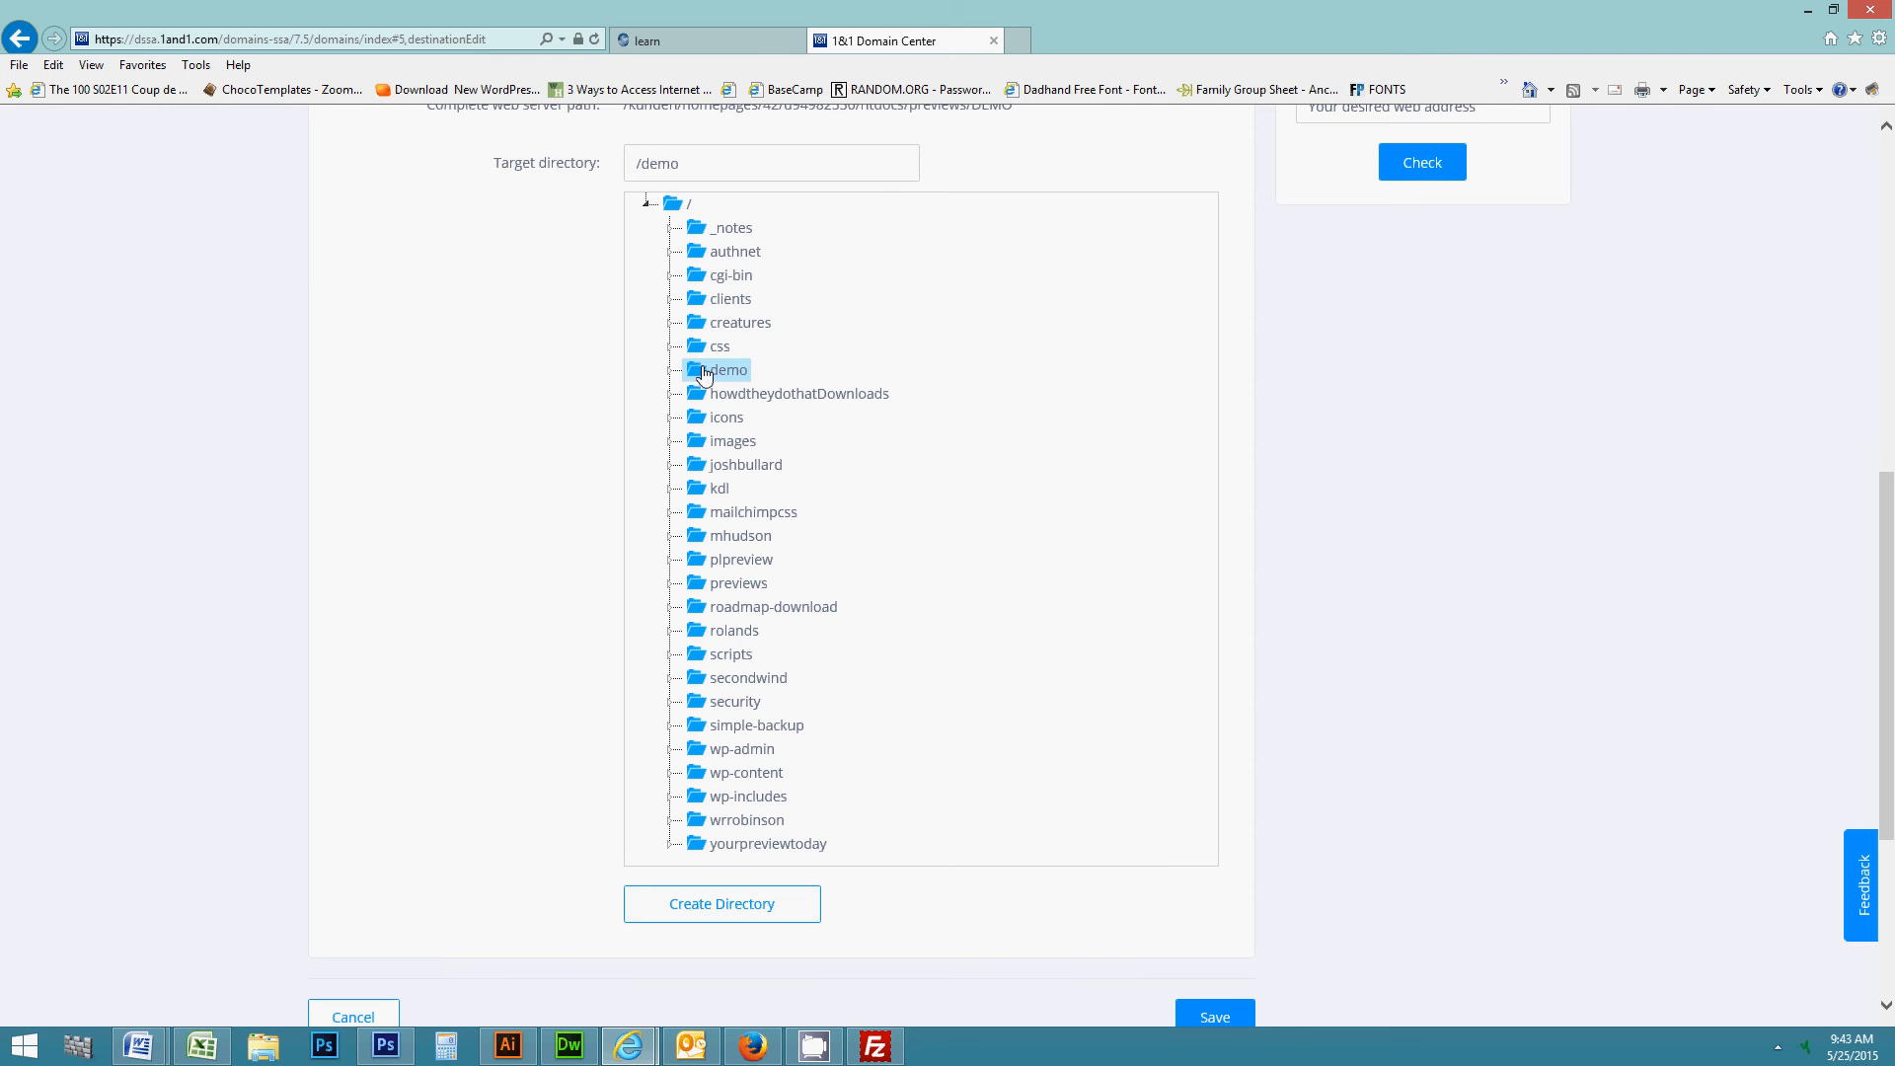
left_click(646, 203)
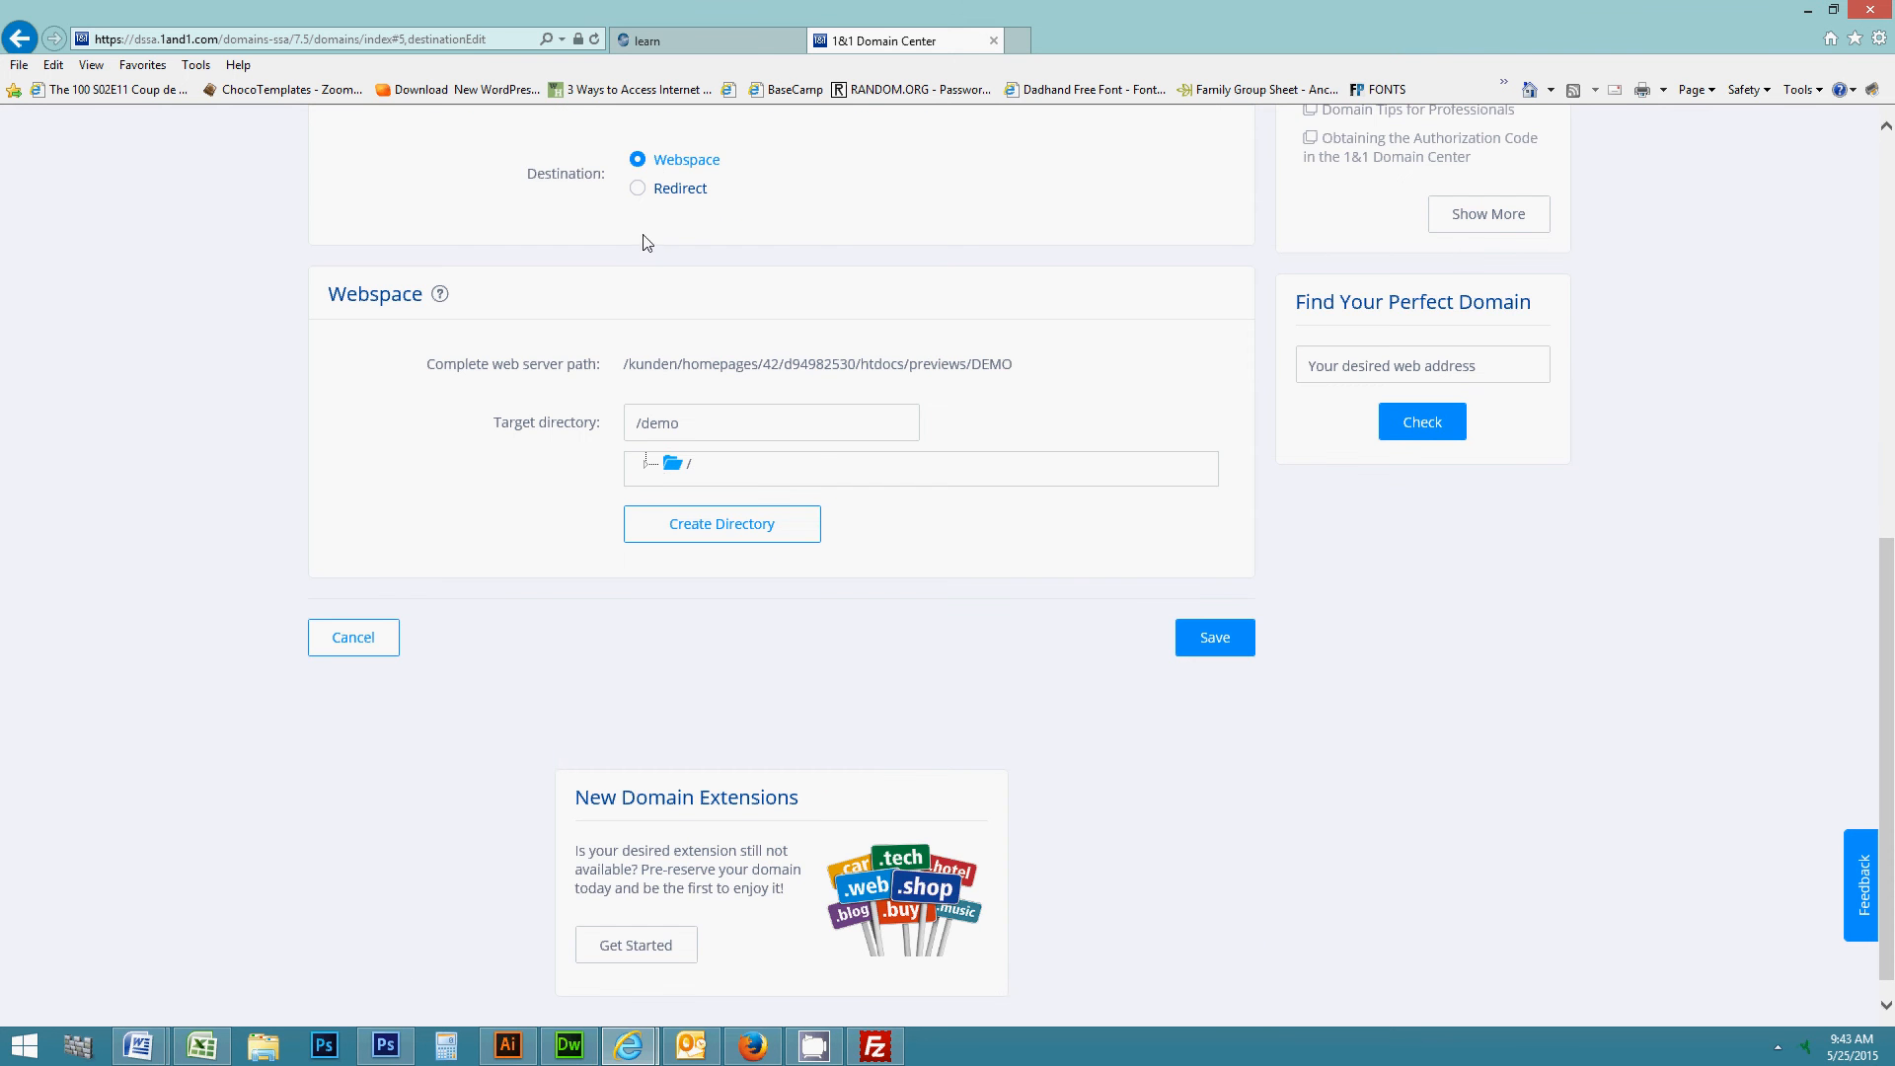
left_click(645, 464)
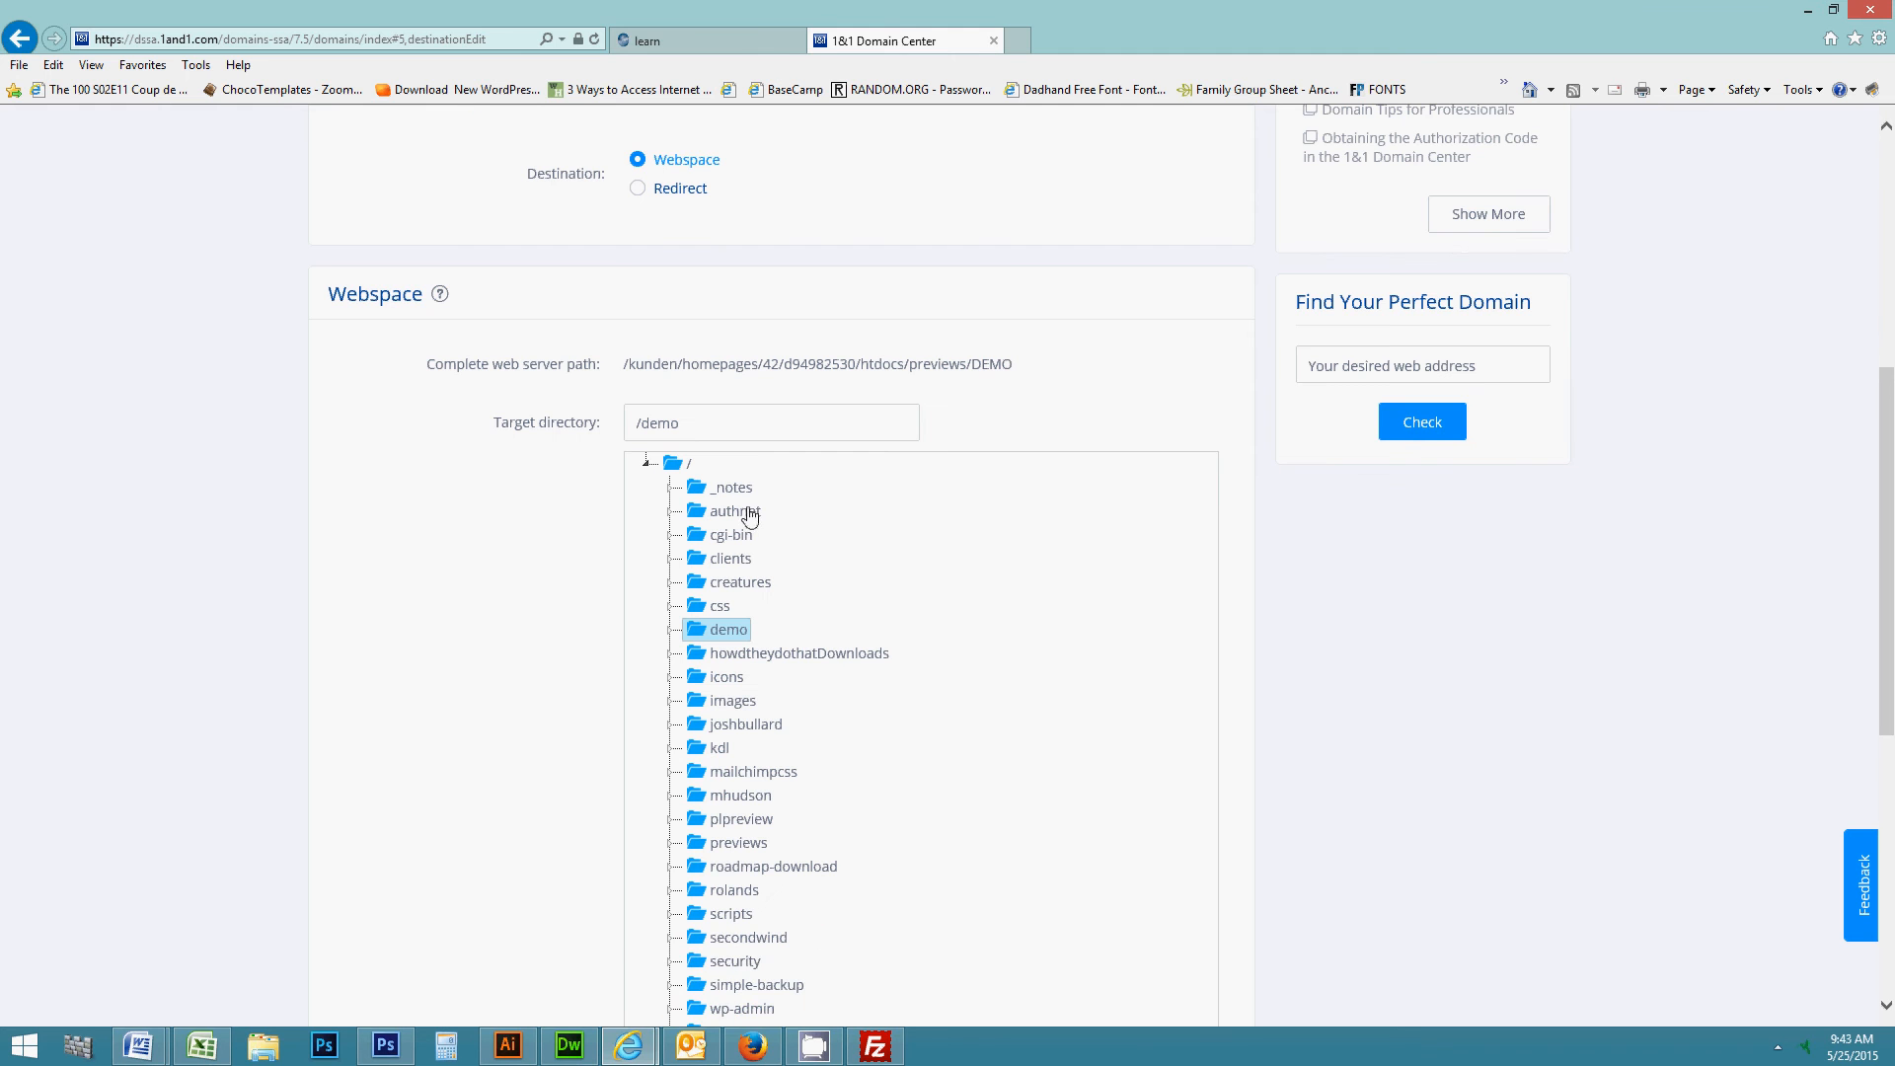
scroll(730, 640, "down", 4)
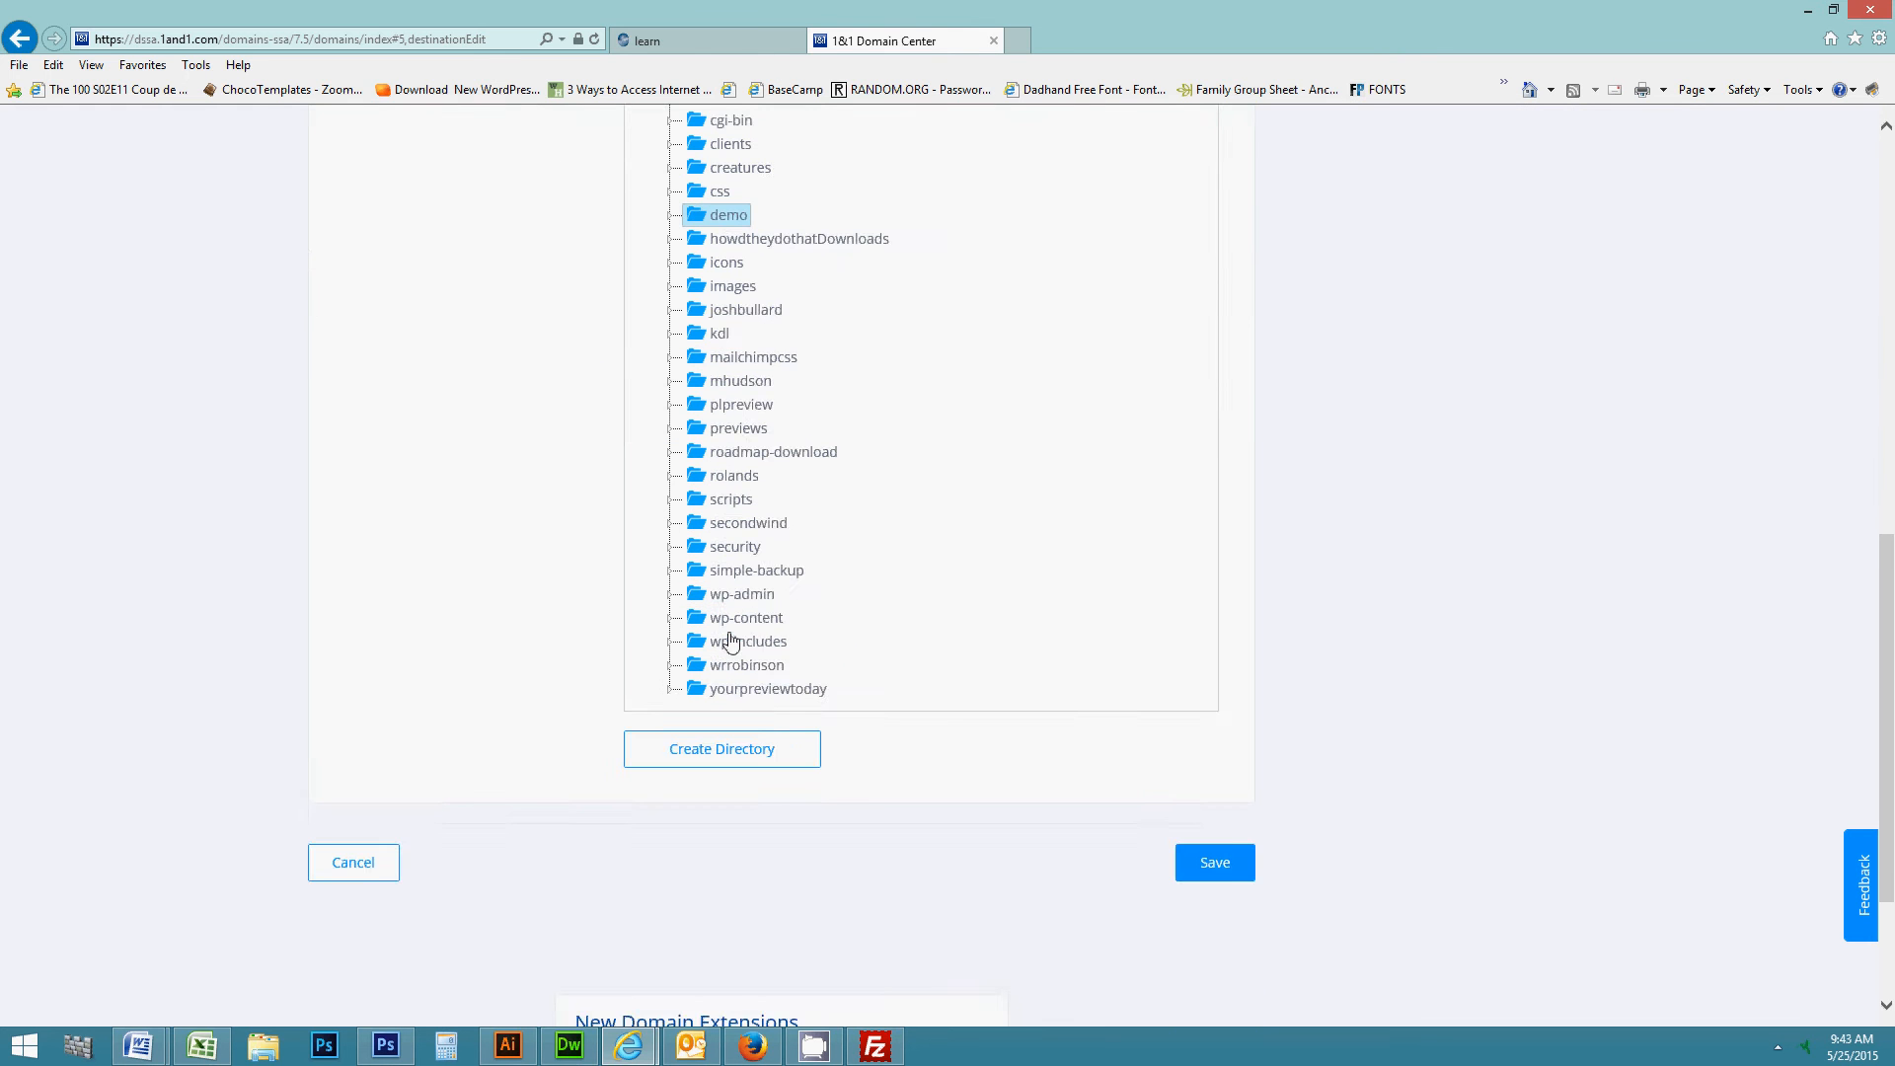
left_click(1222, 873)
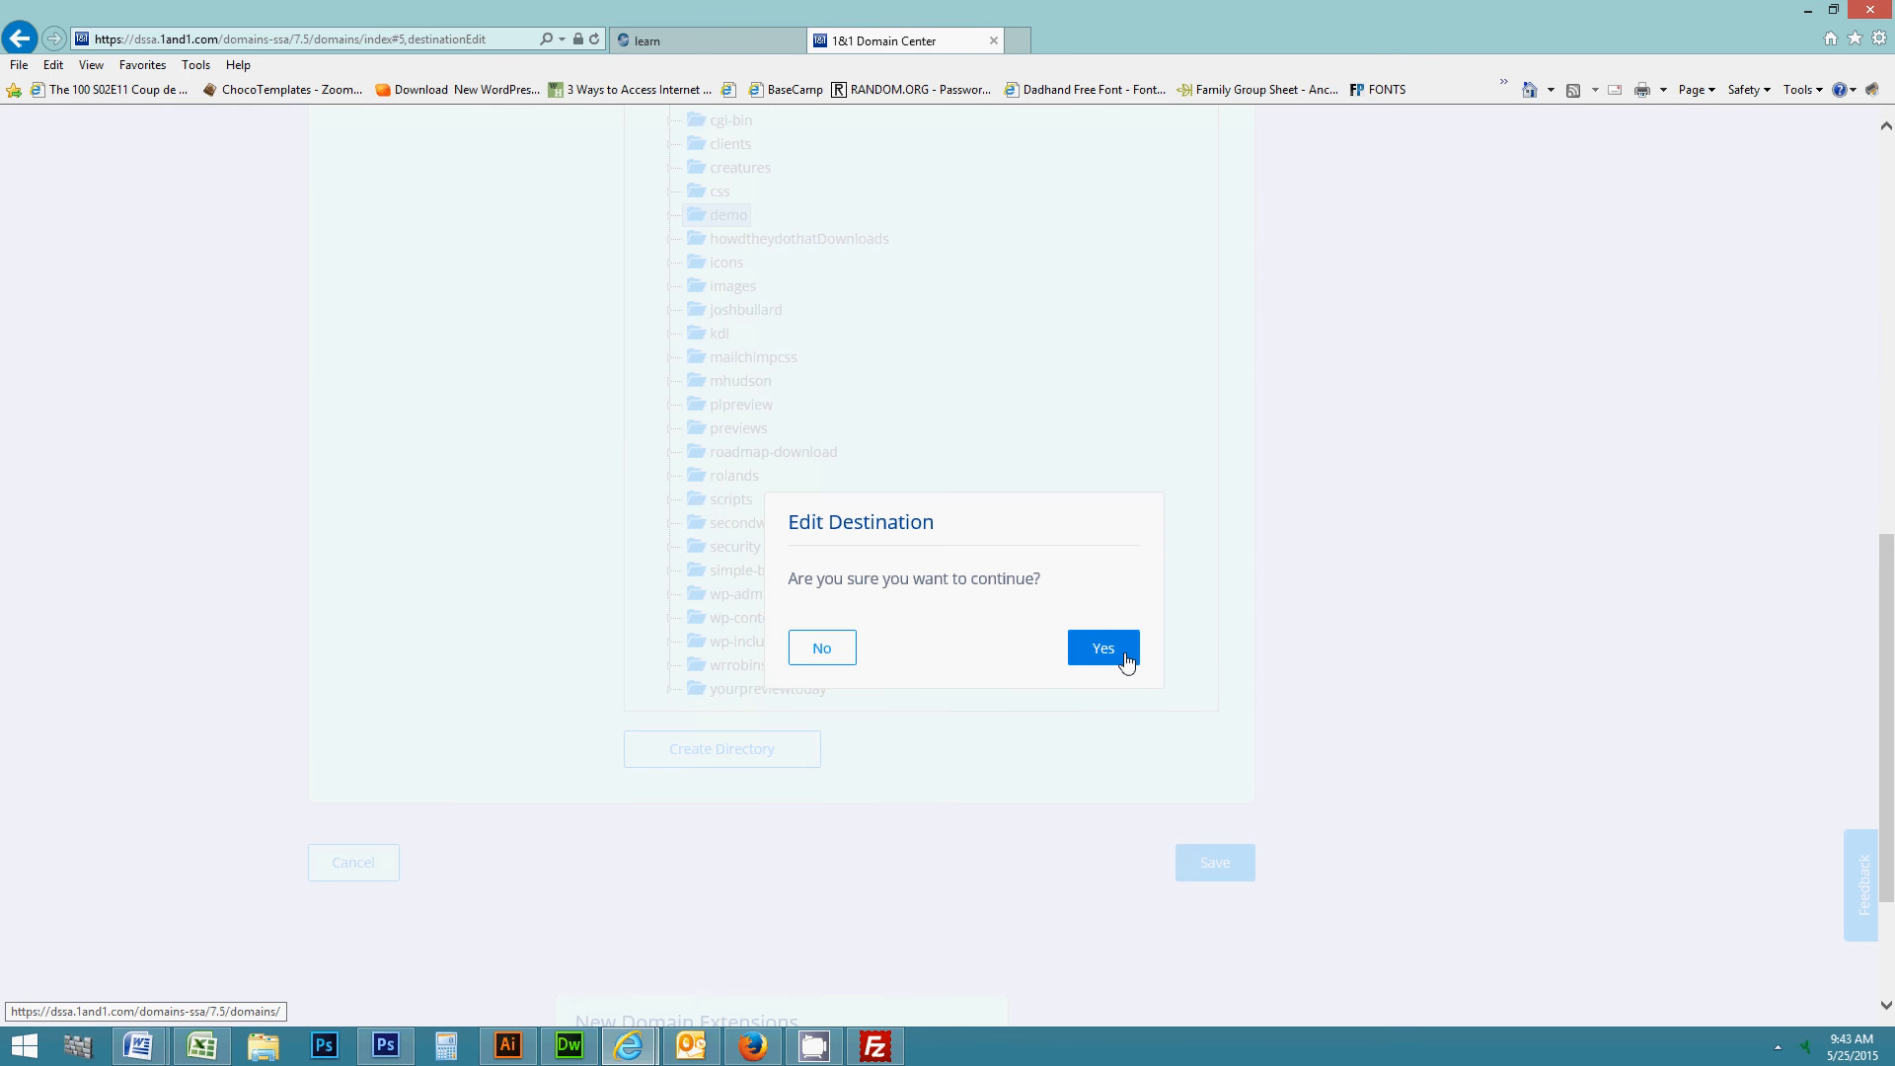
left_click(1126, 659)
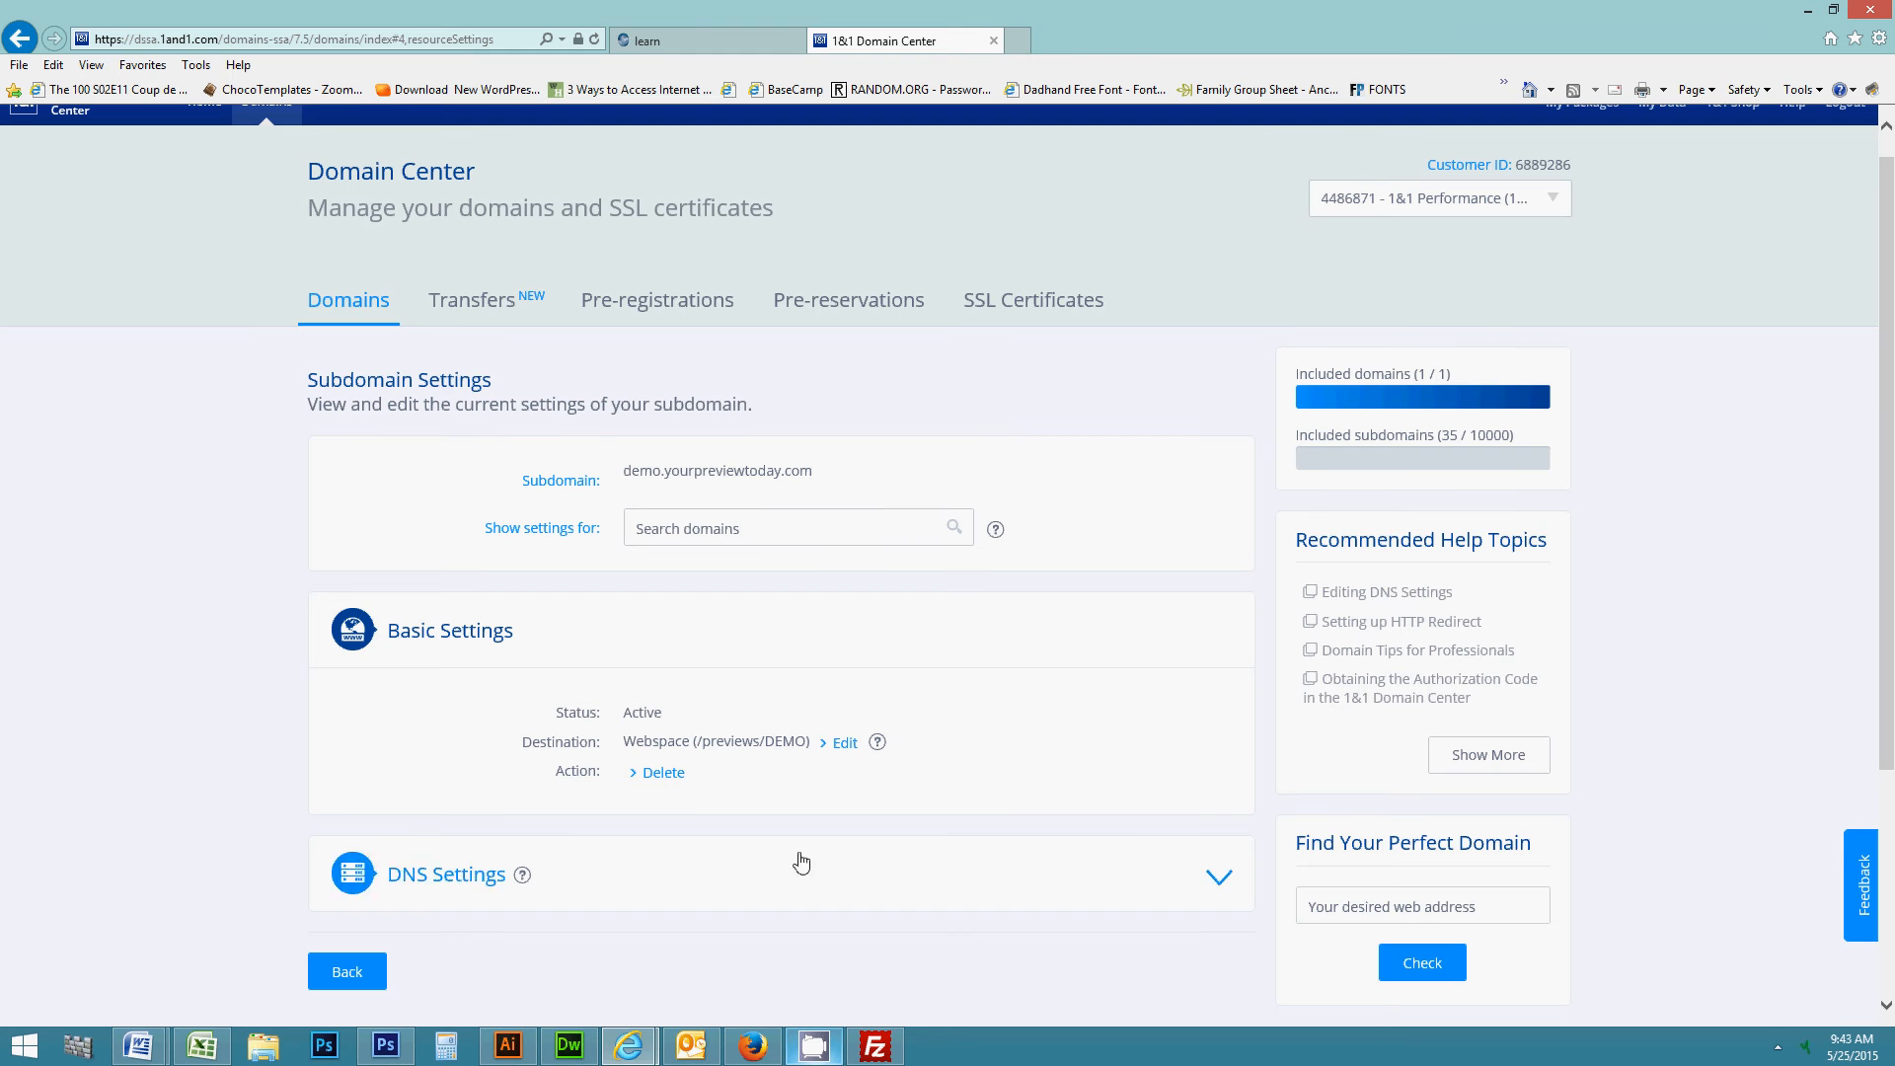
- Verify the demo subdomain's target directory is /demo, then return to the Home dashboard
left_click(844, 745)
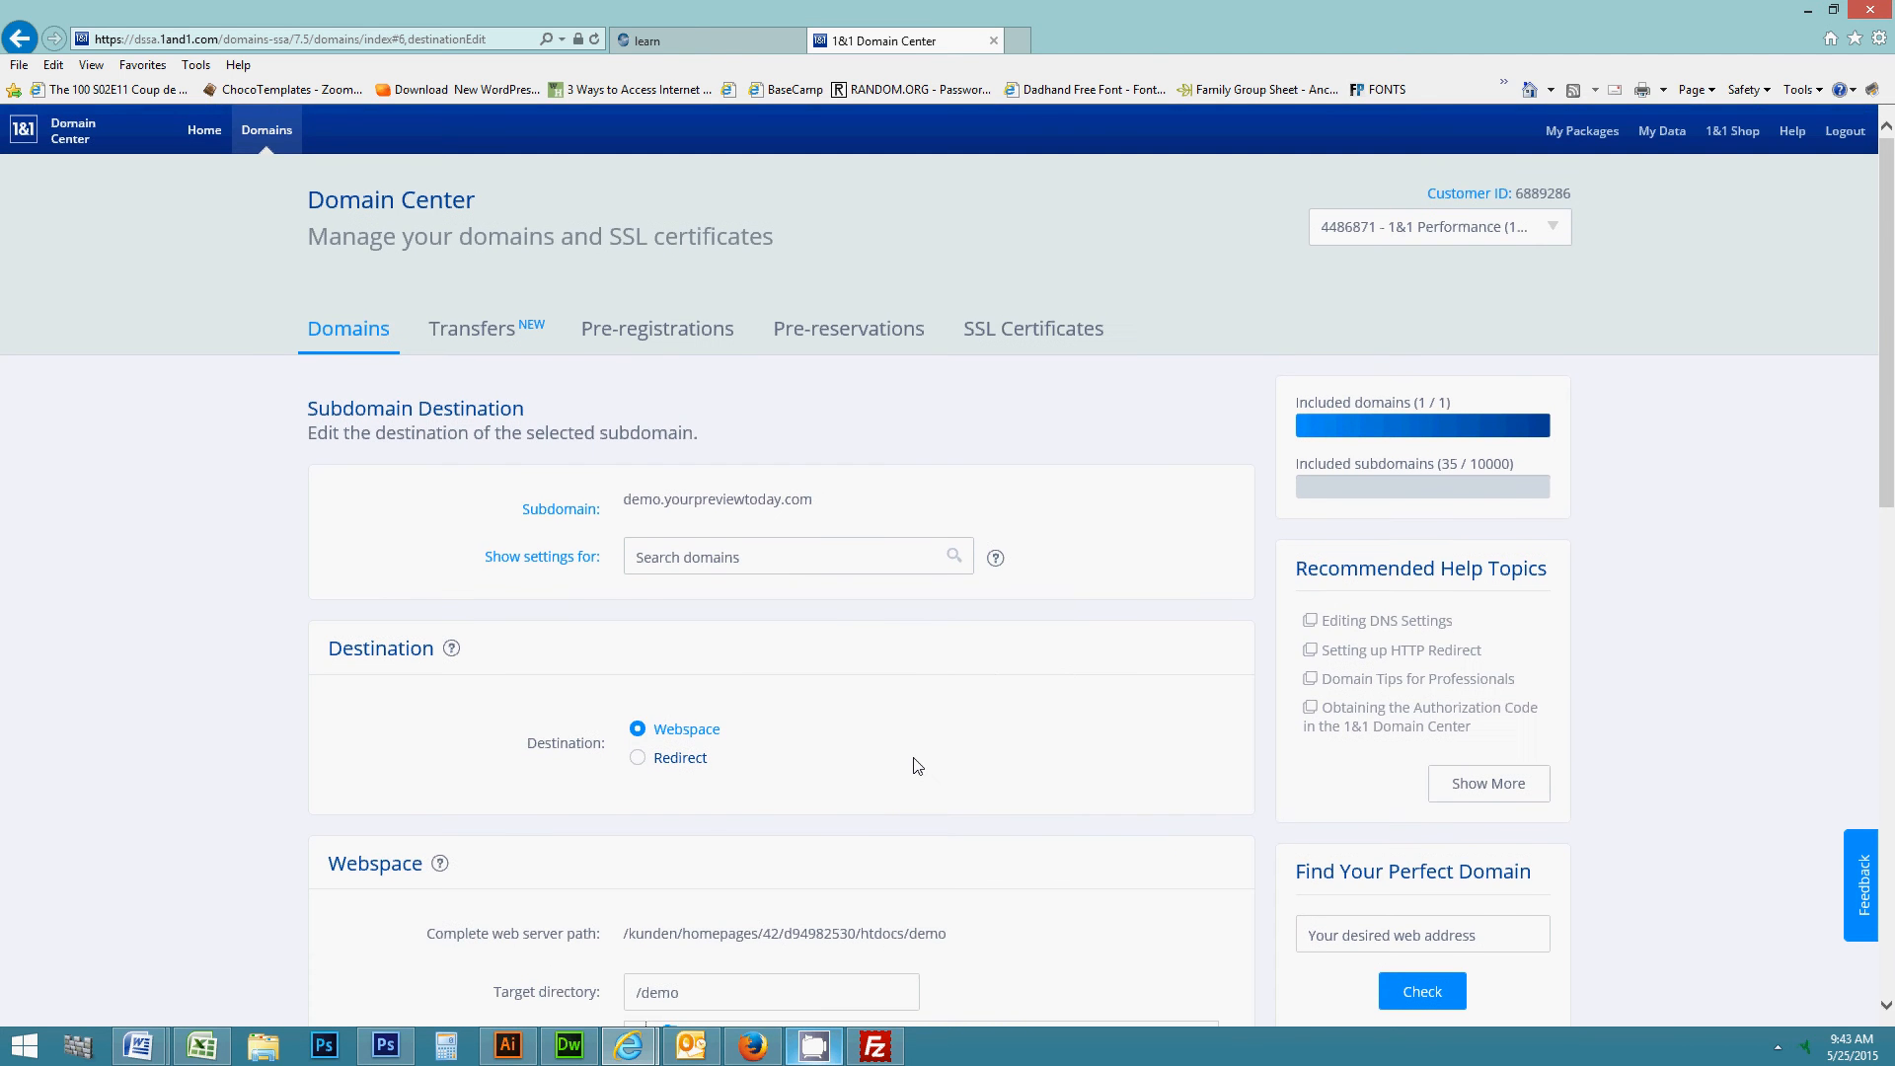
scroll(918, 766, "down", 2)
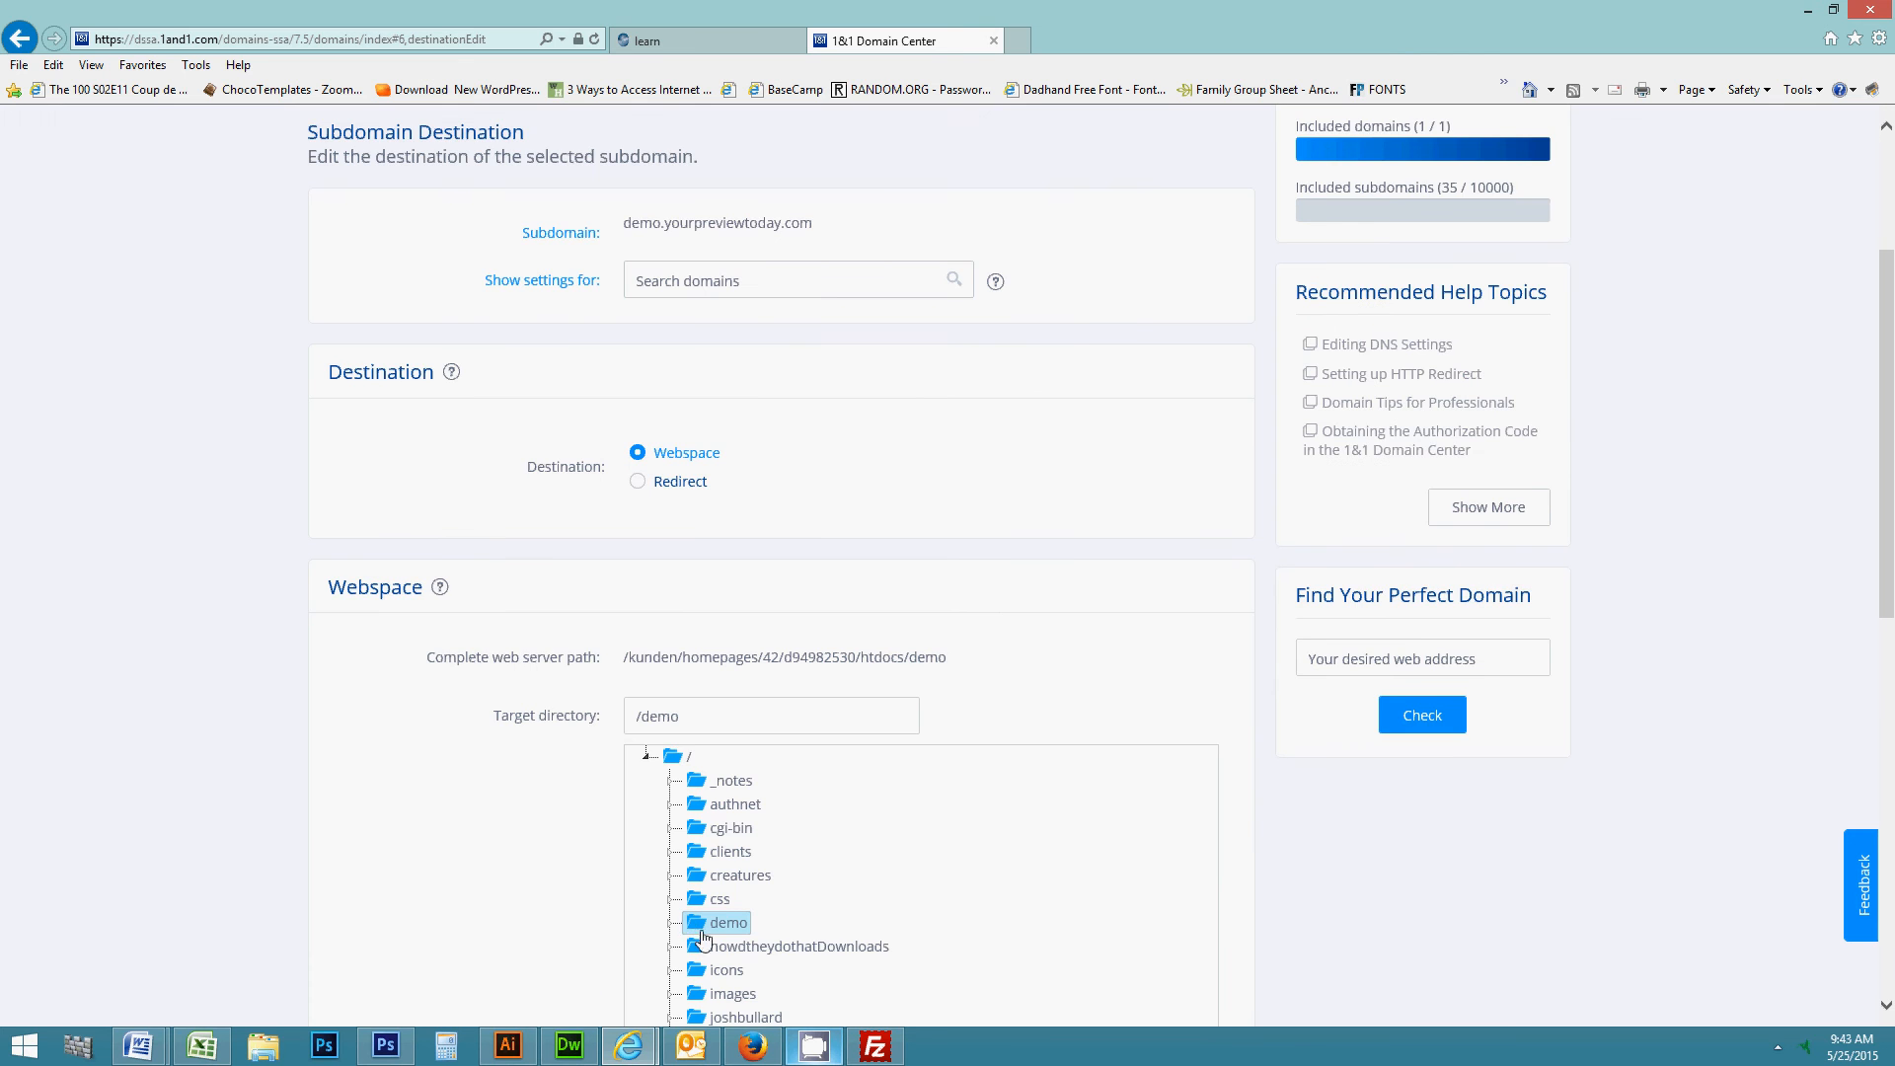
scroll(731, 246, "up", 2)
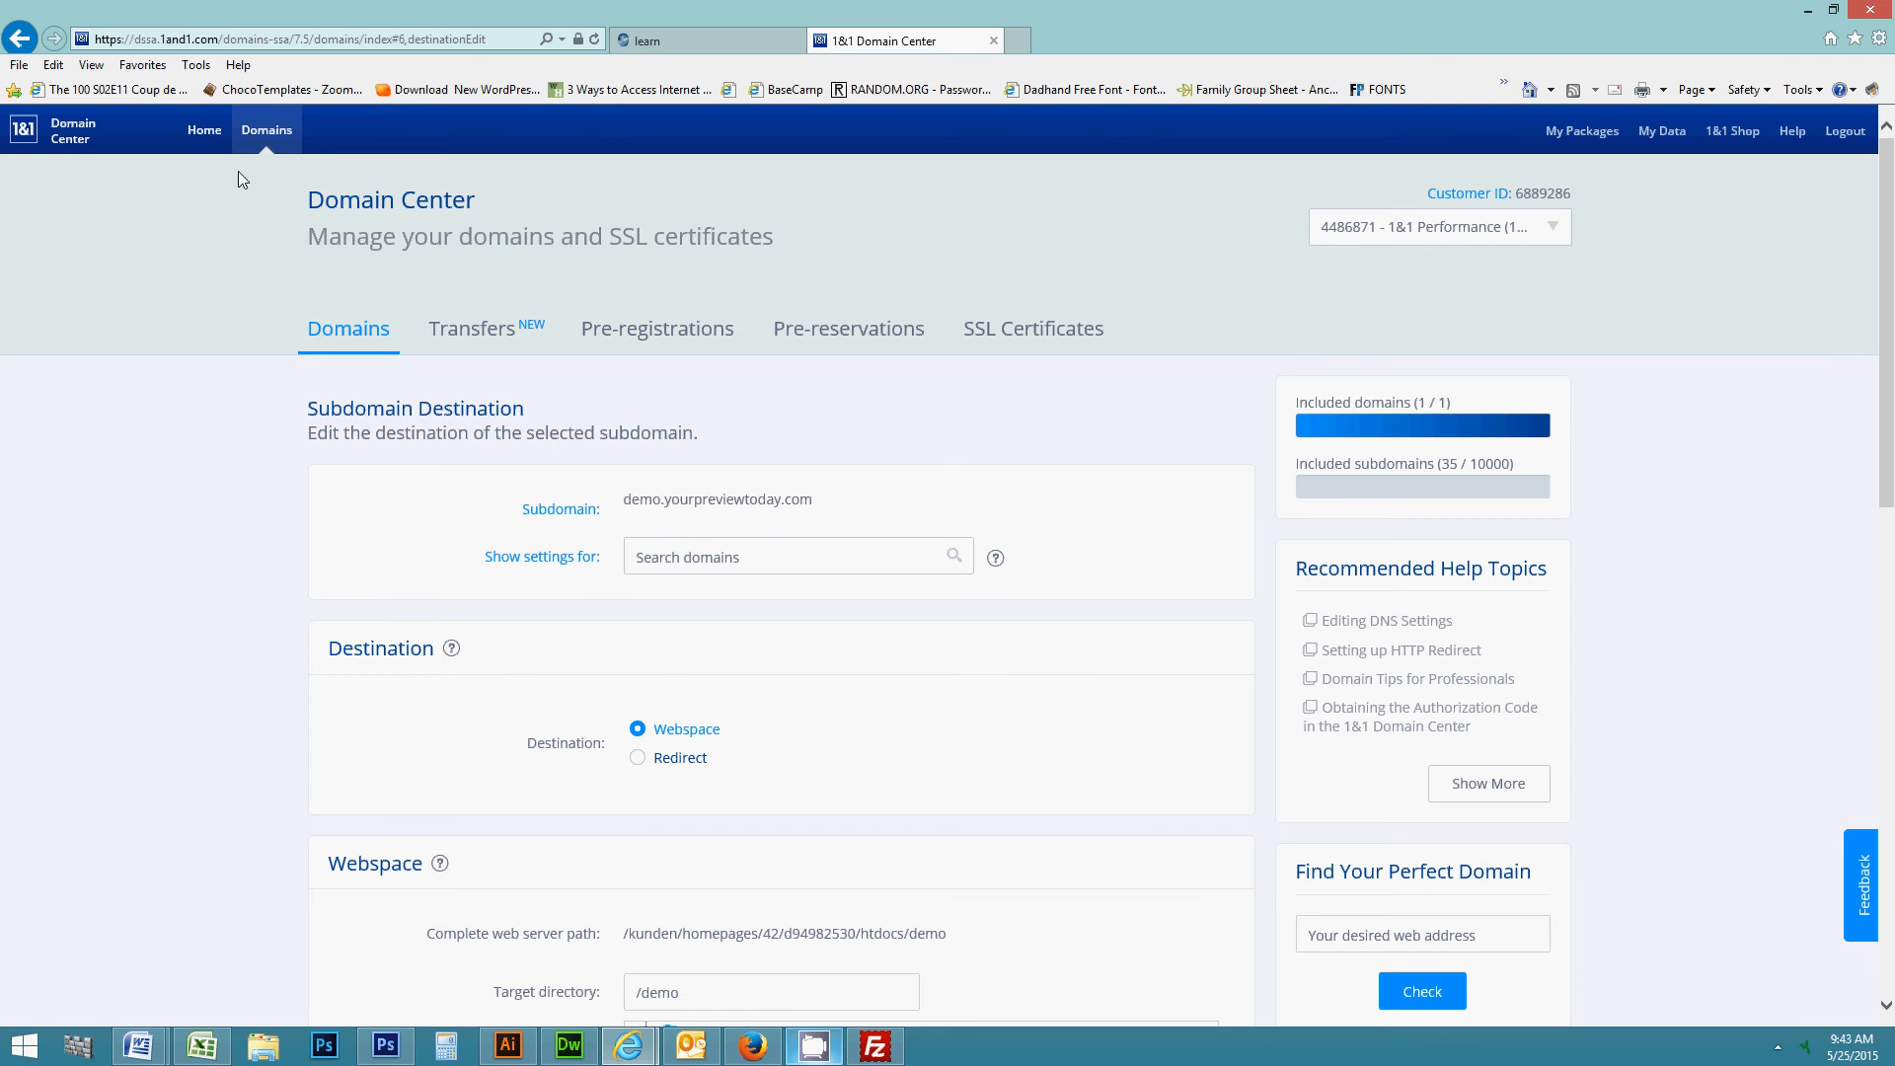
left_click(197, 129)
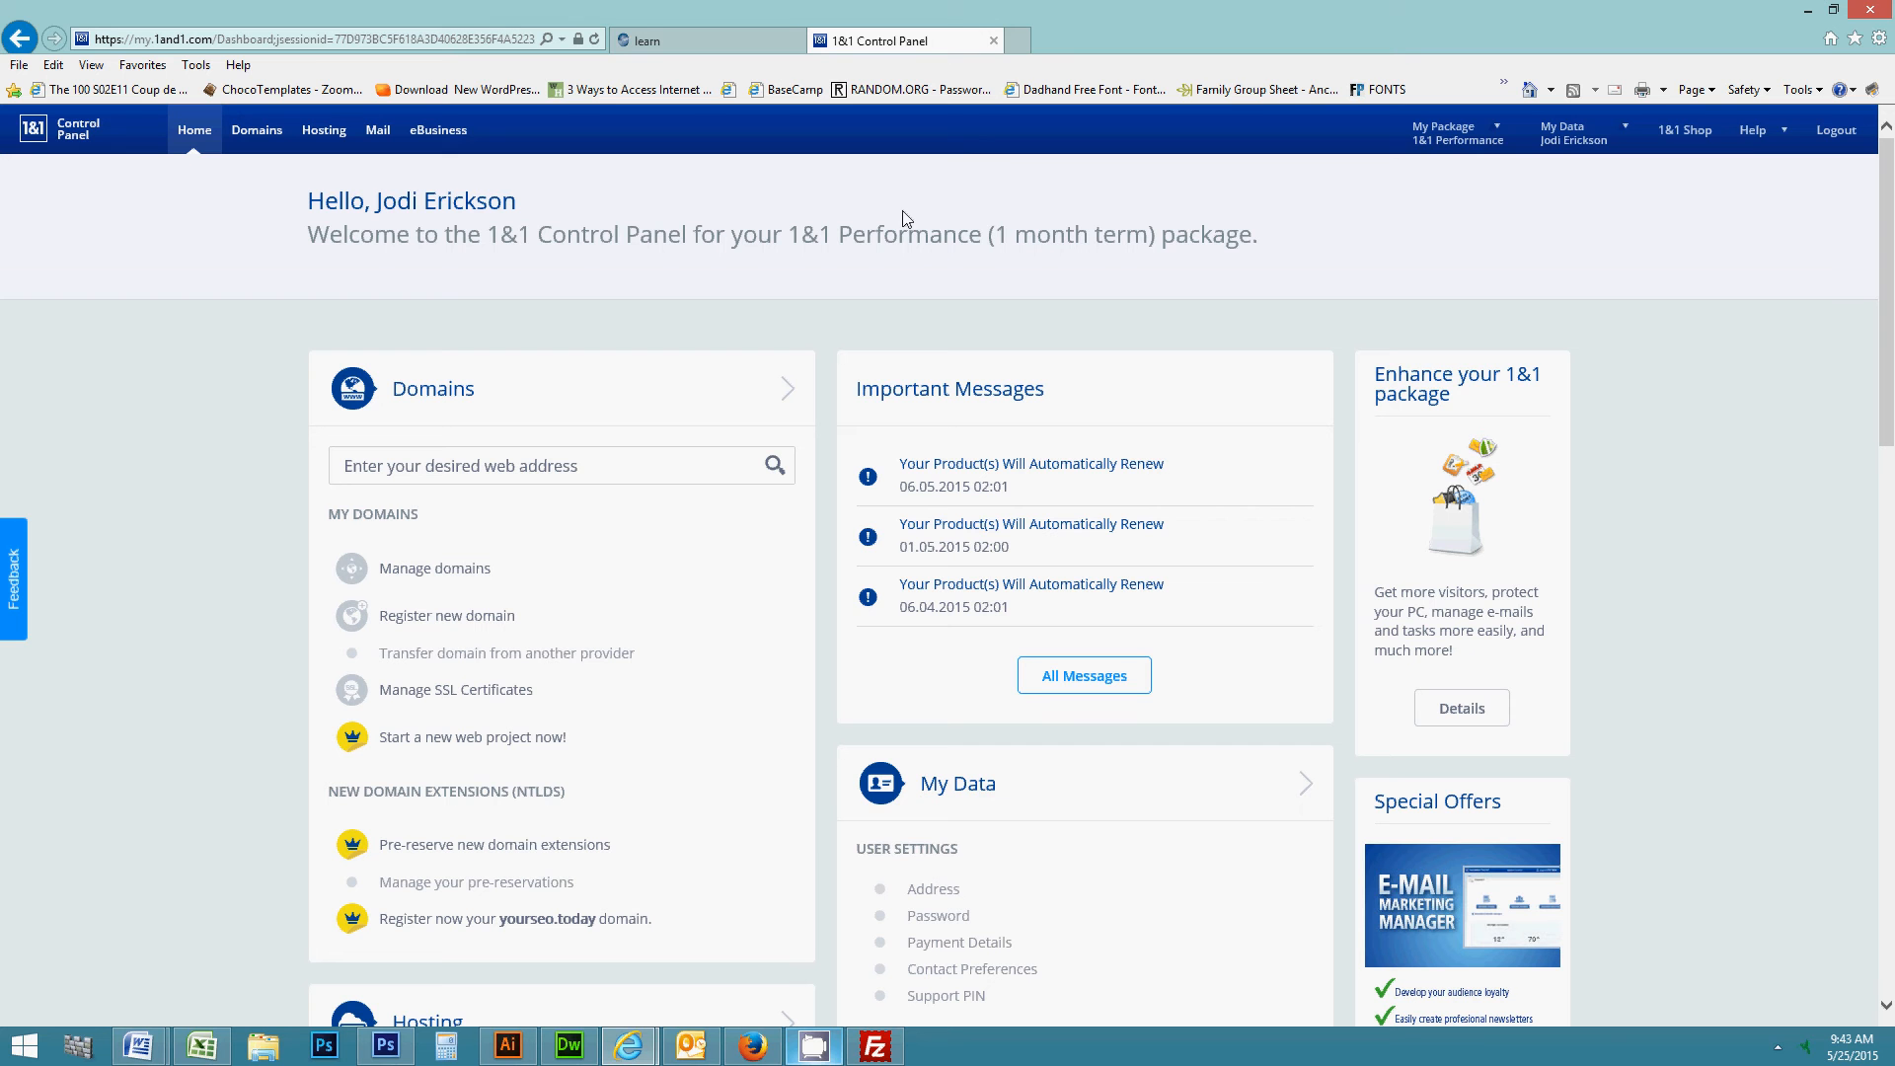
left_click(857, 1054)
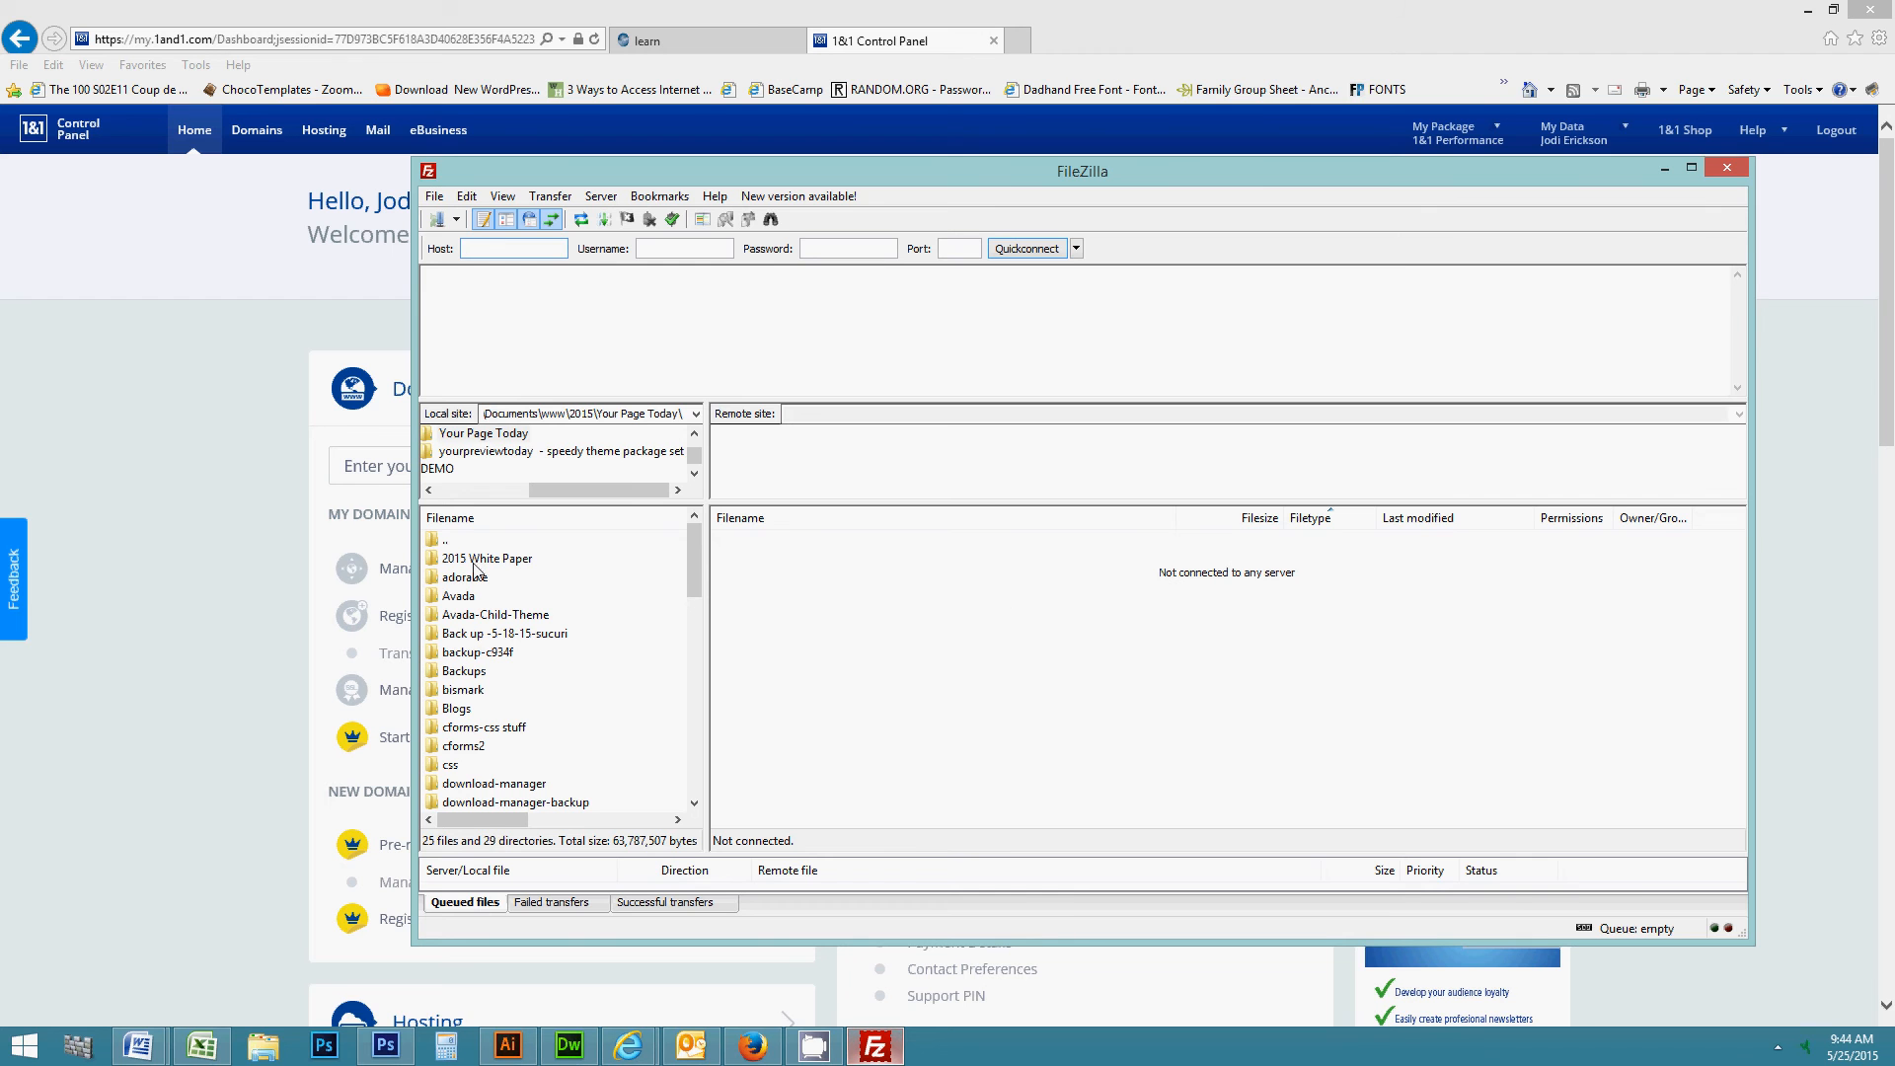
left_click(283, 1051)
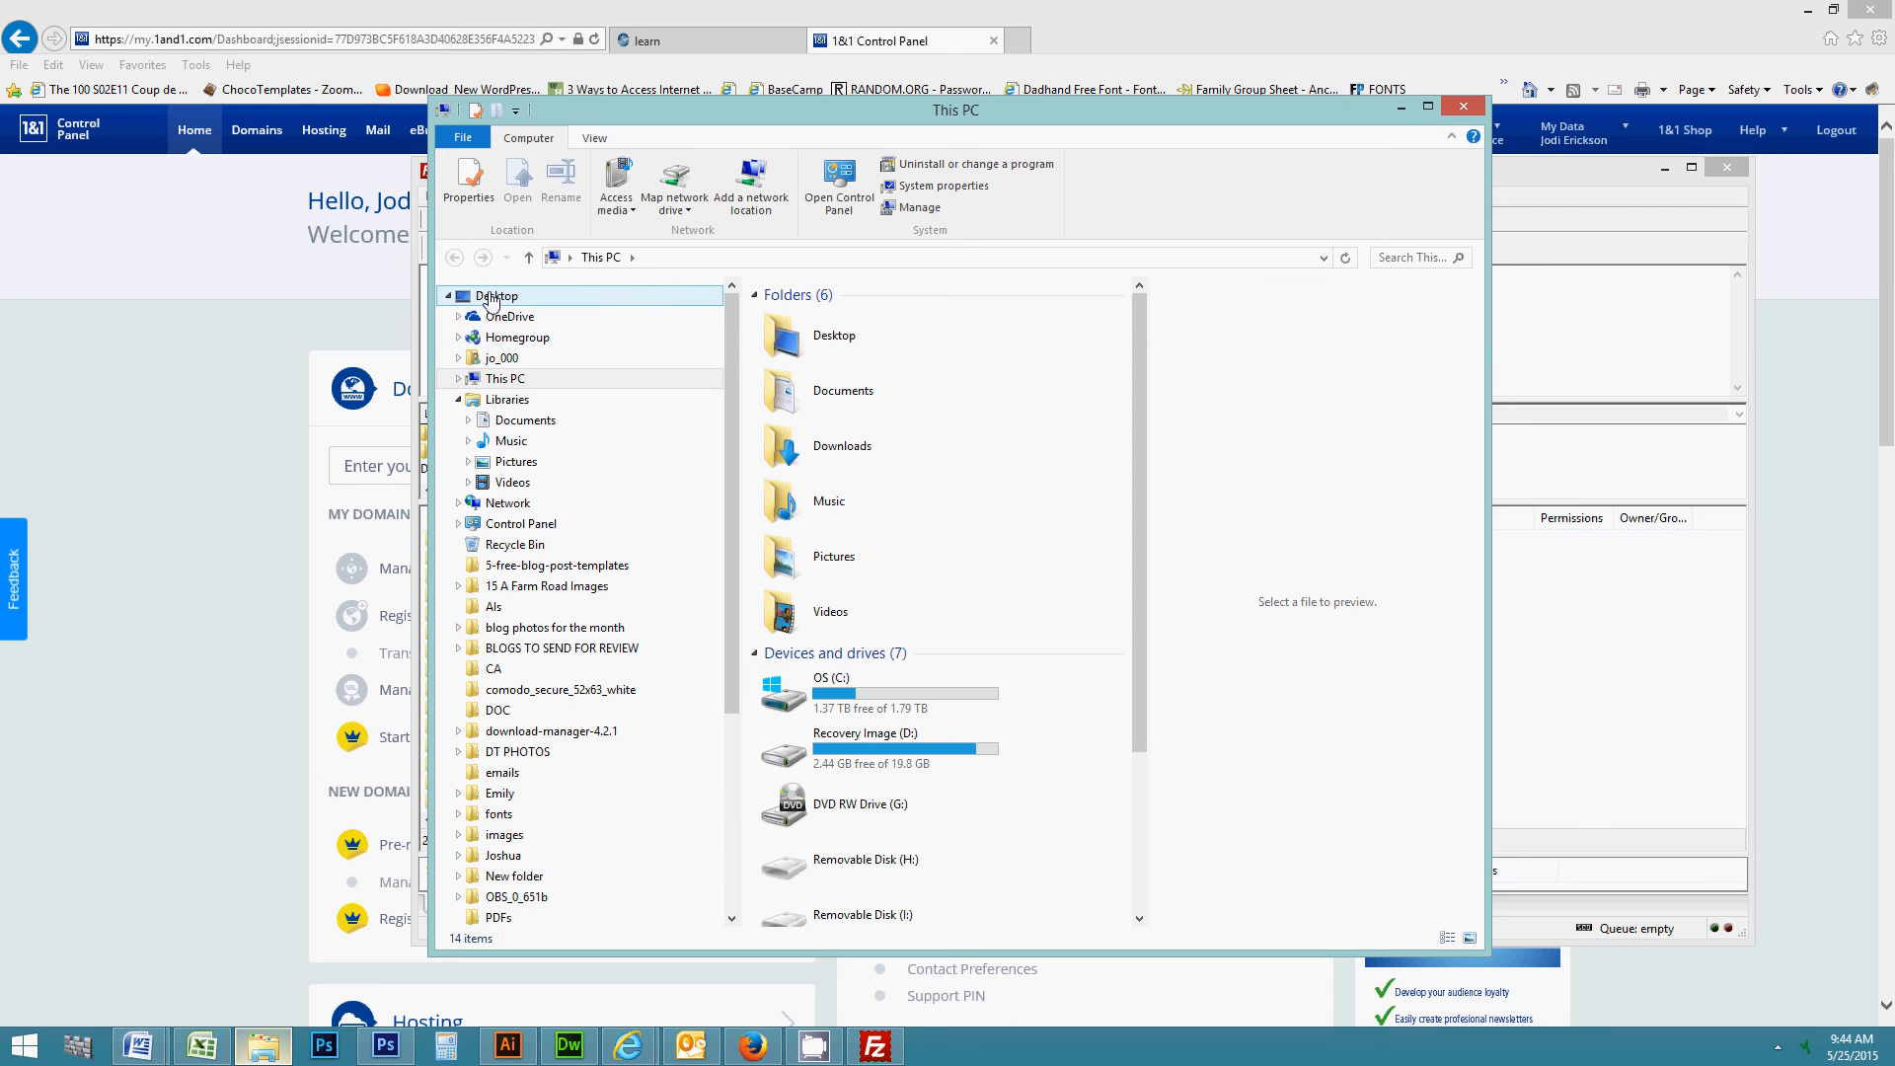
left_click(1463, 105)
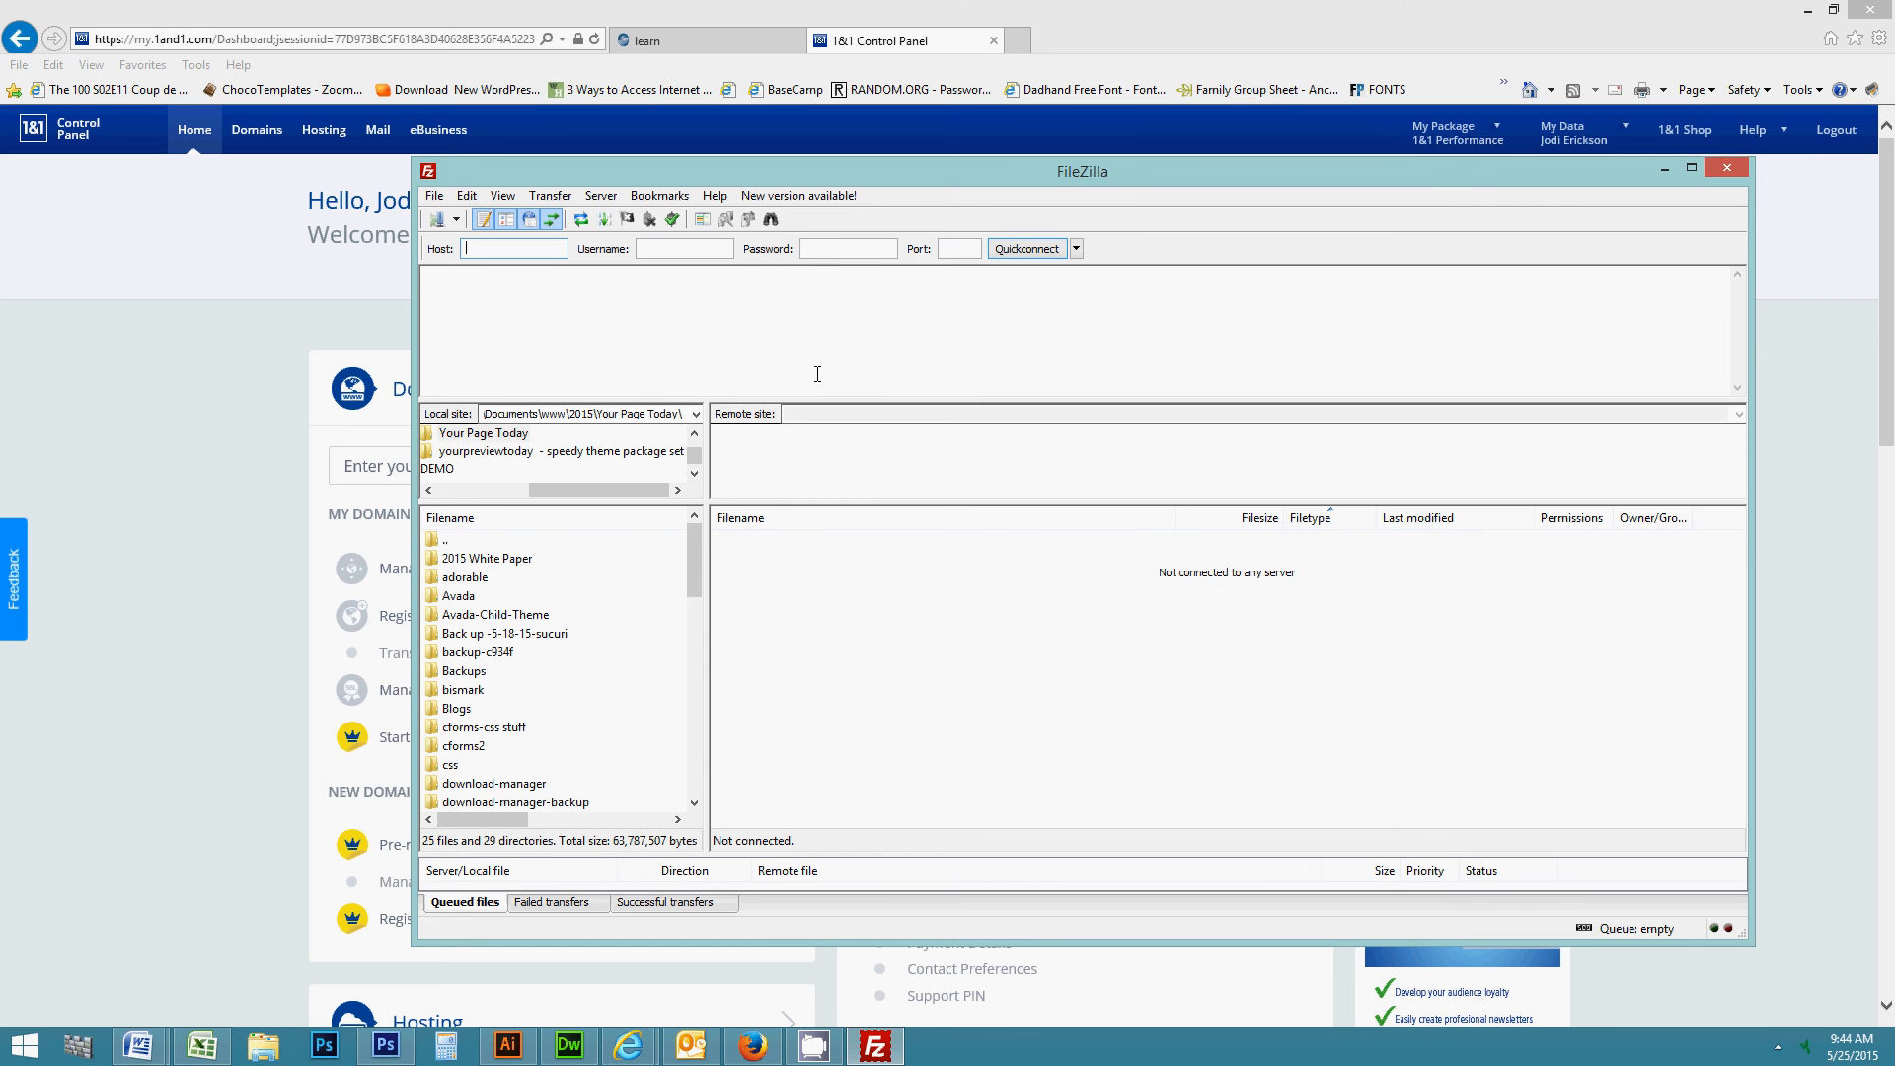
left_click(1665, 169)
- Under Manage Webspace, go to Secure FTP Account and start a New User
scroll(698, 413, "down", 10)
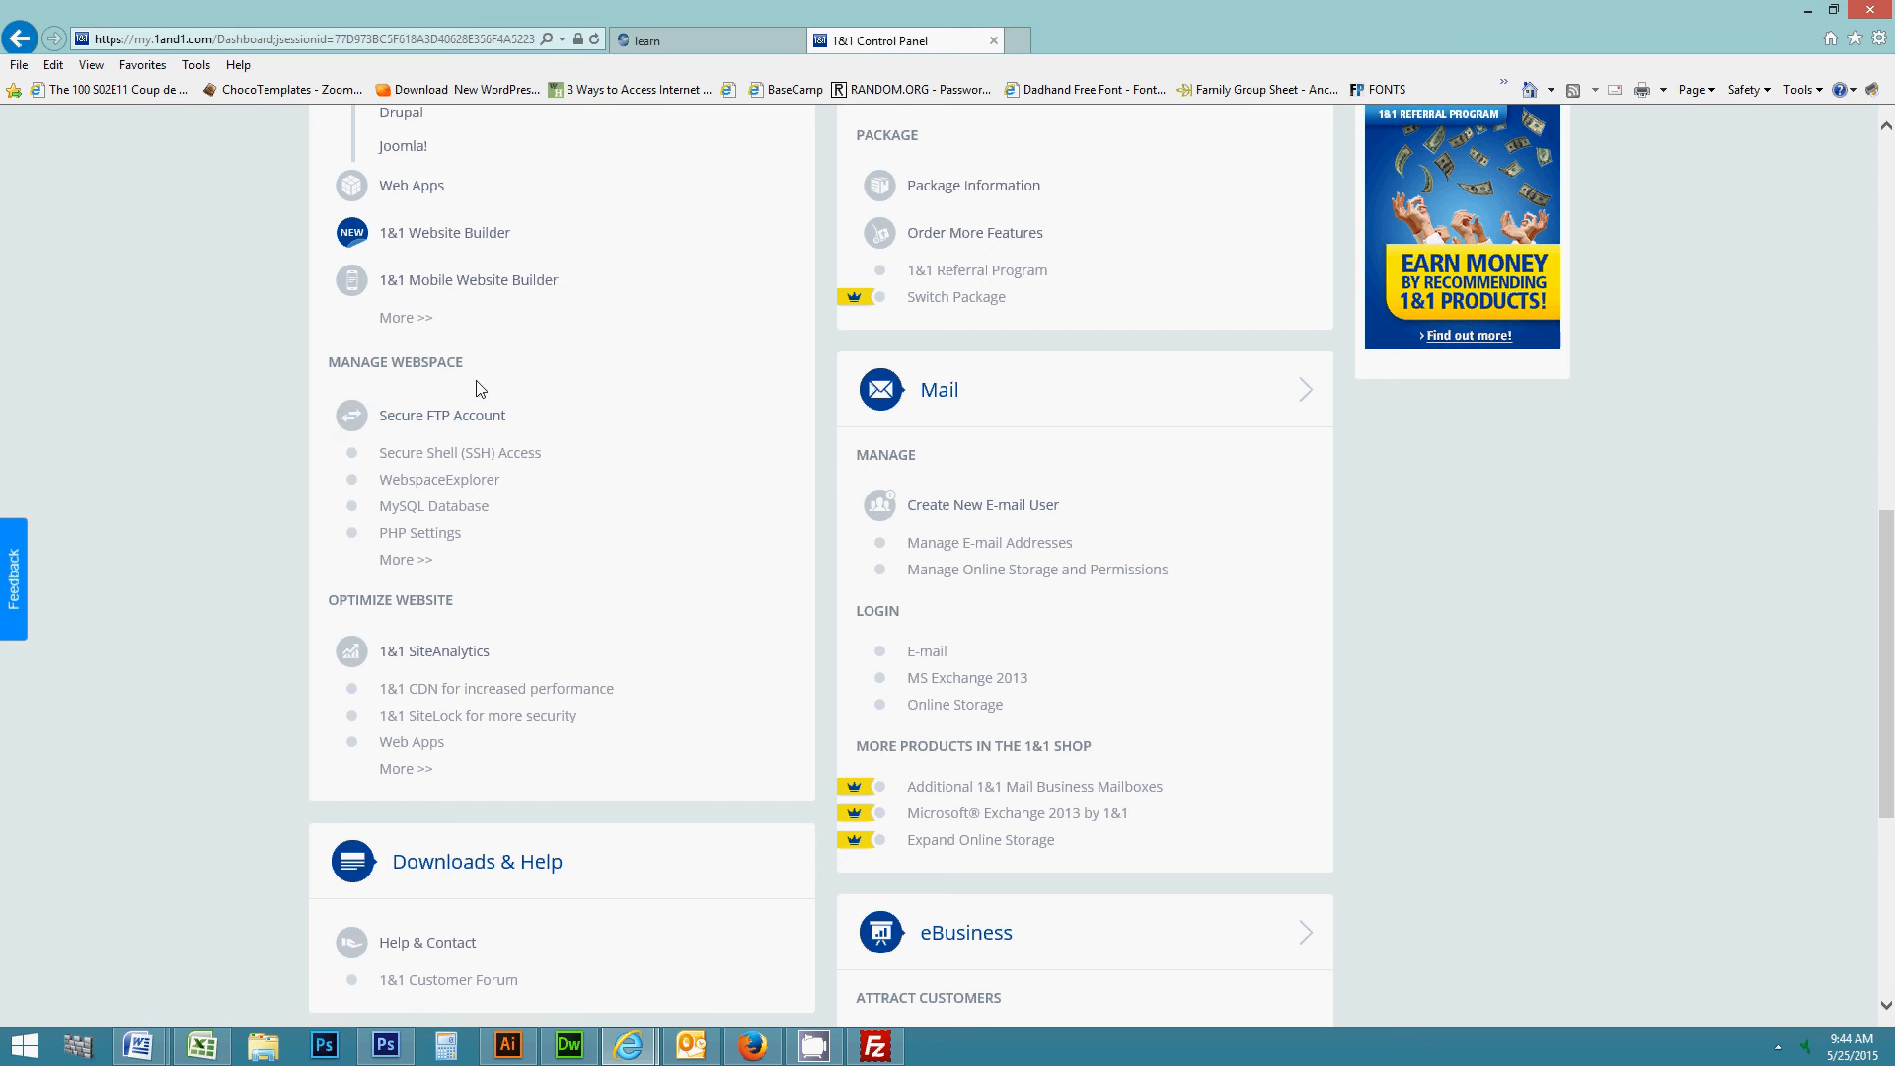
left_click(440, 420)
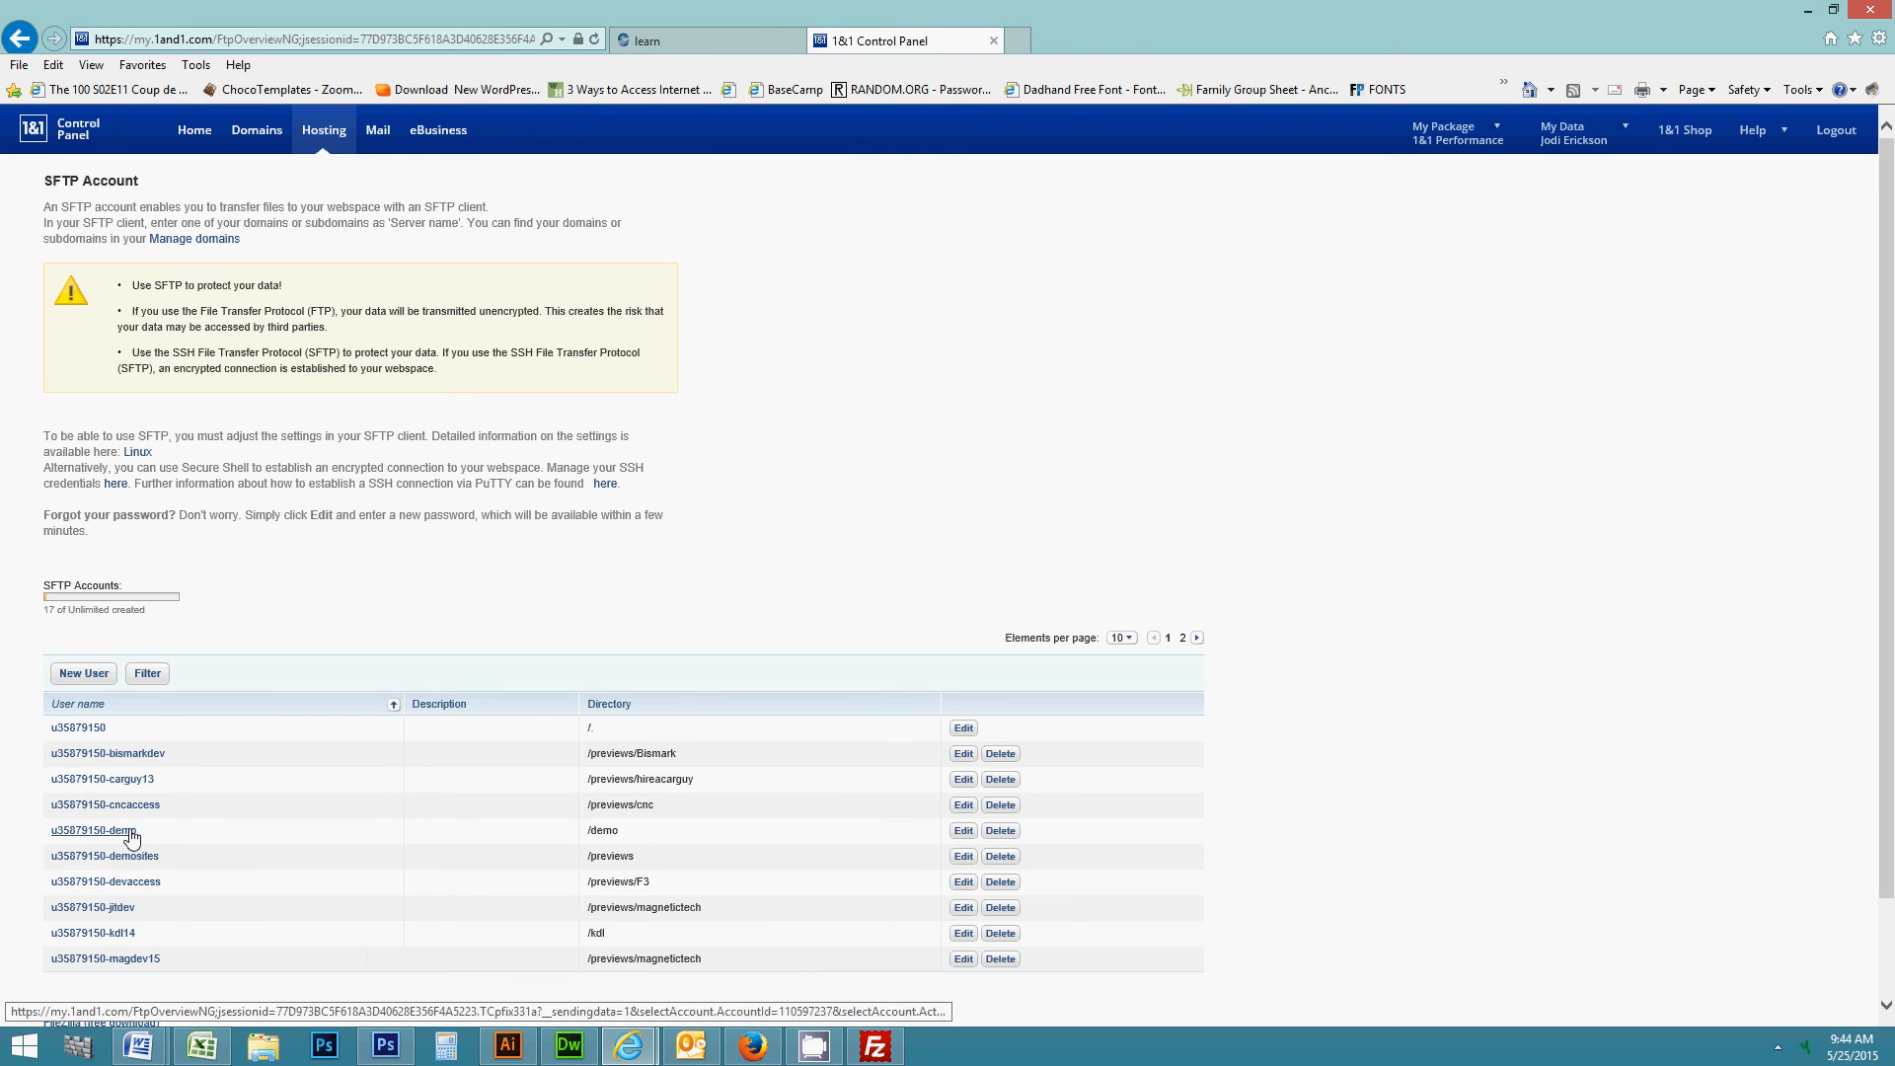
left_click(82, 677)
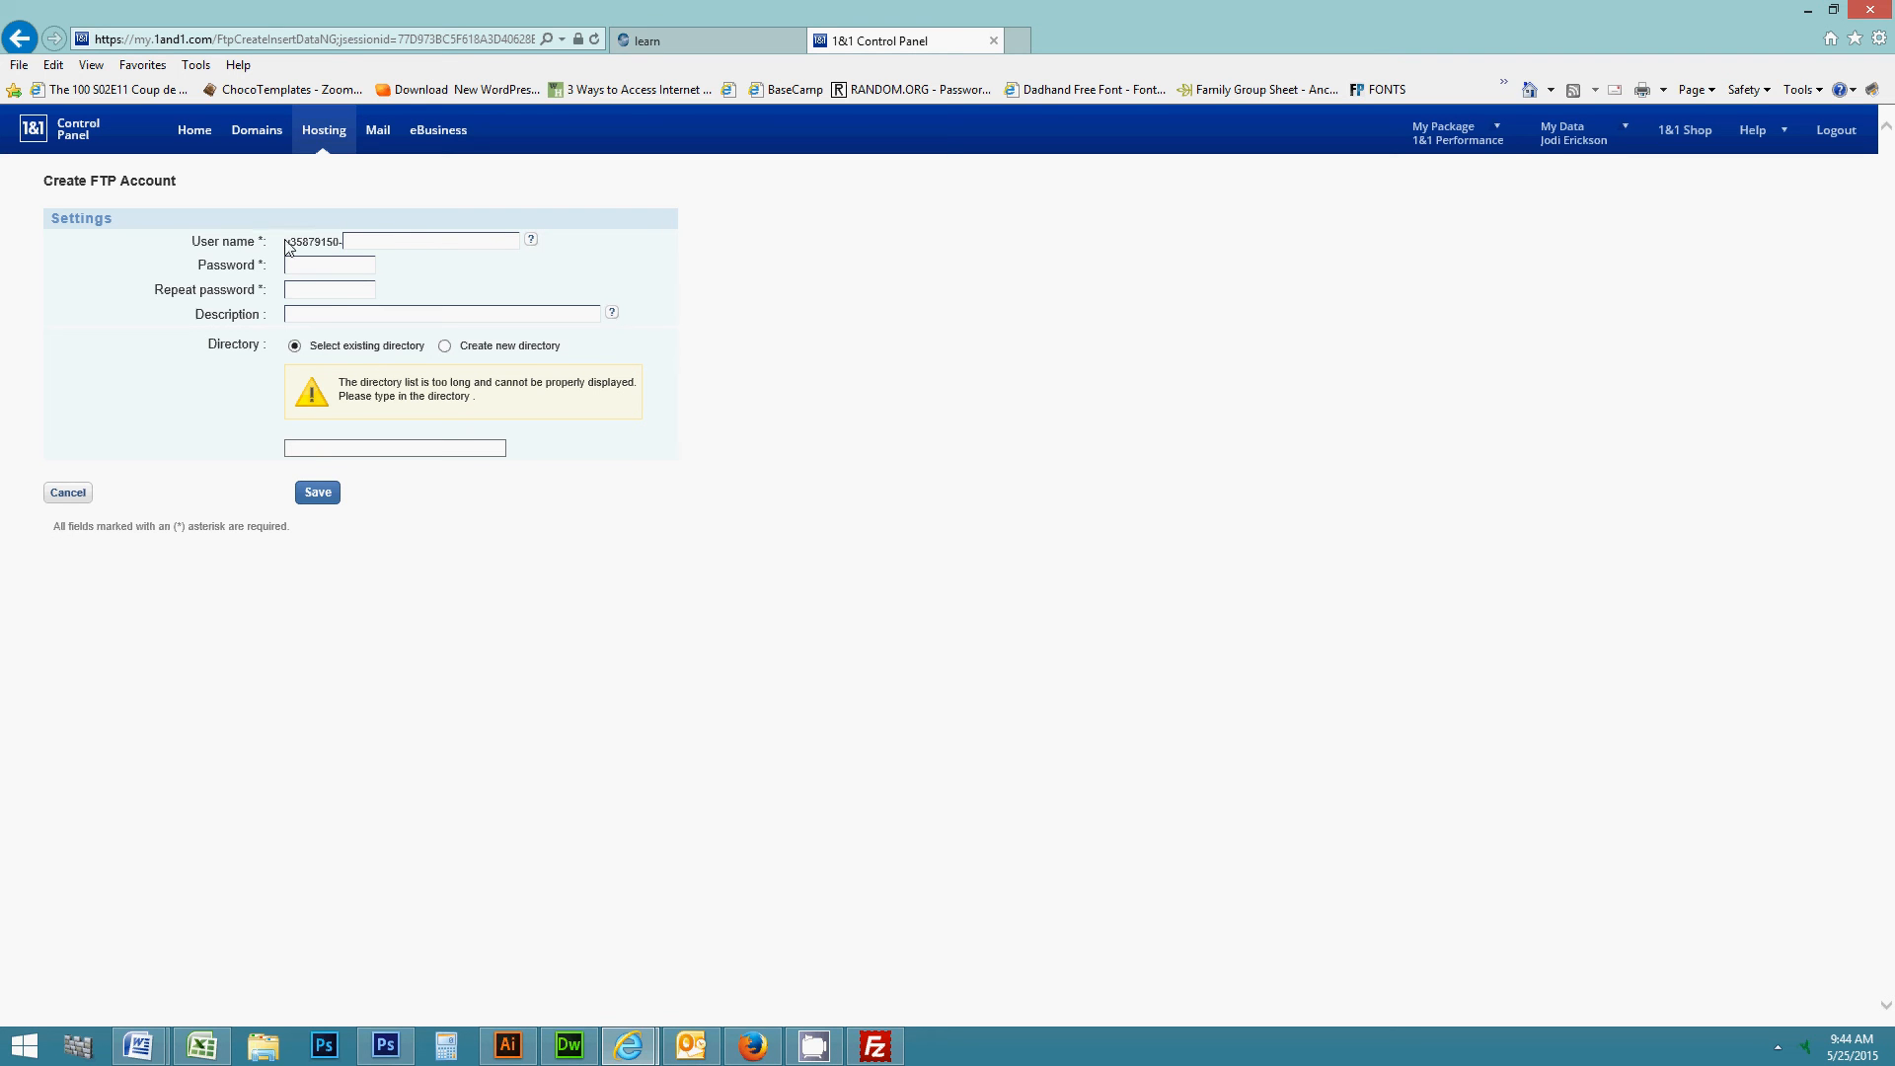
- Select the fixed user name prefix in the User name box, then return Home without filling the form
mouse_move(309, 241)
left_mouse_down()
mouse_move(349, 242)
mouse_move(287, 238)
mouse_move(336, 242)
left_mouse_up()
left_click(364, 247)
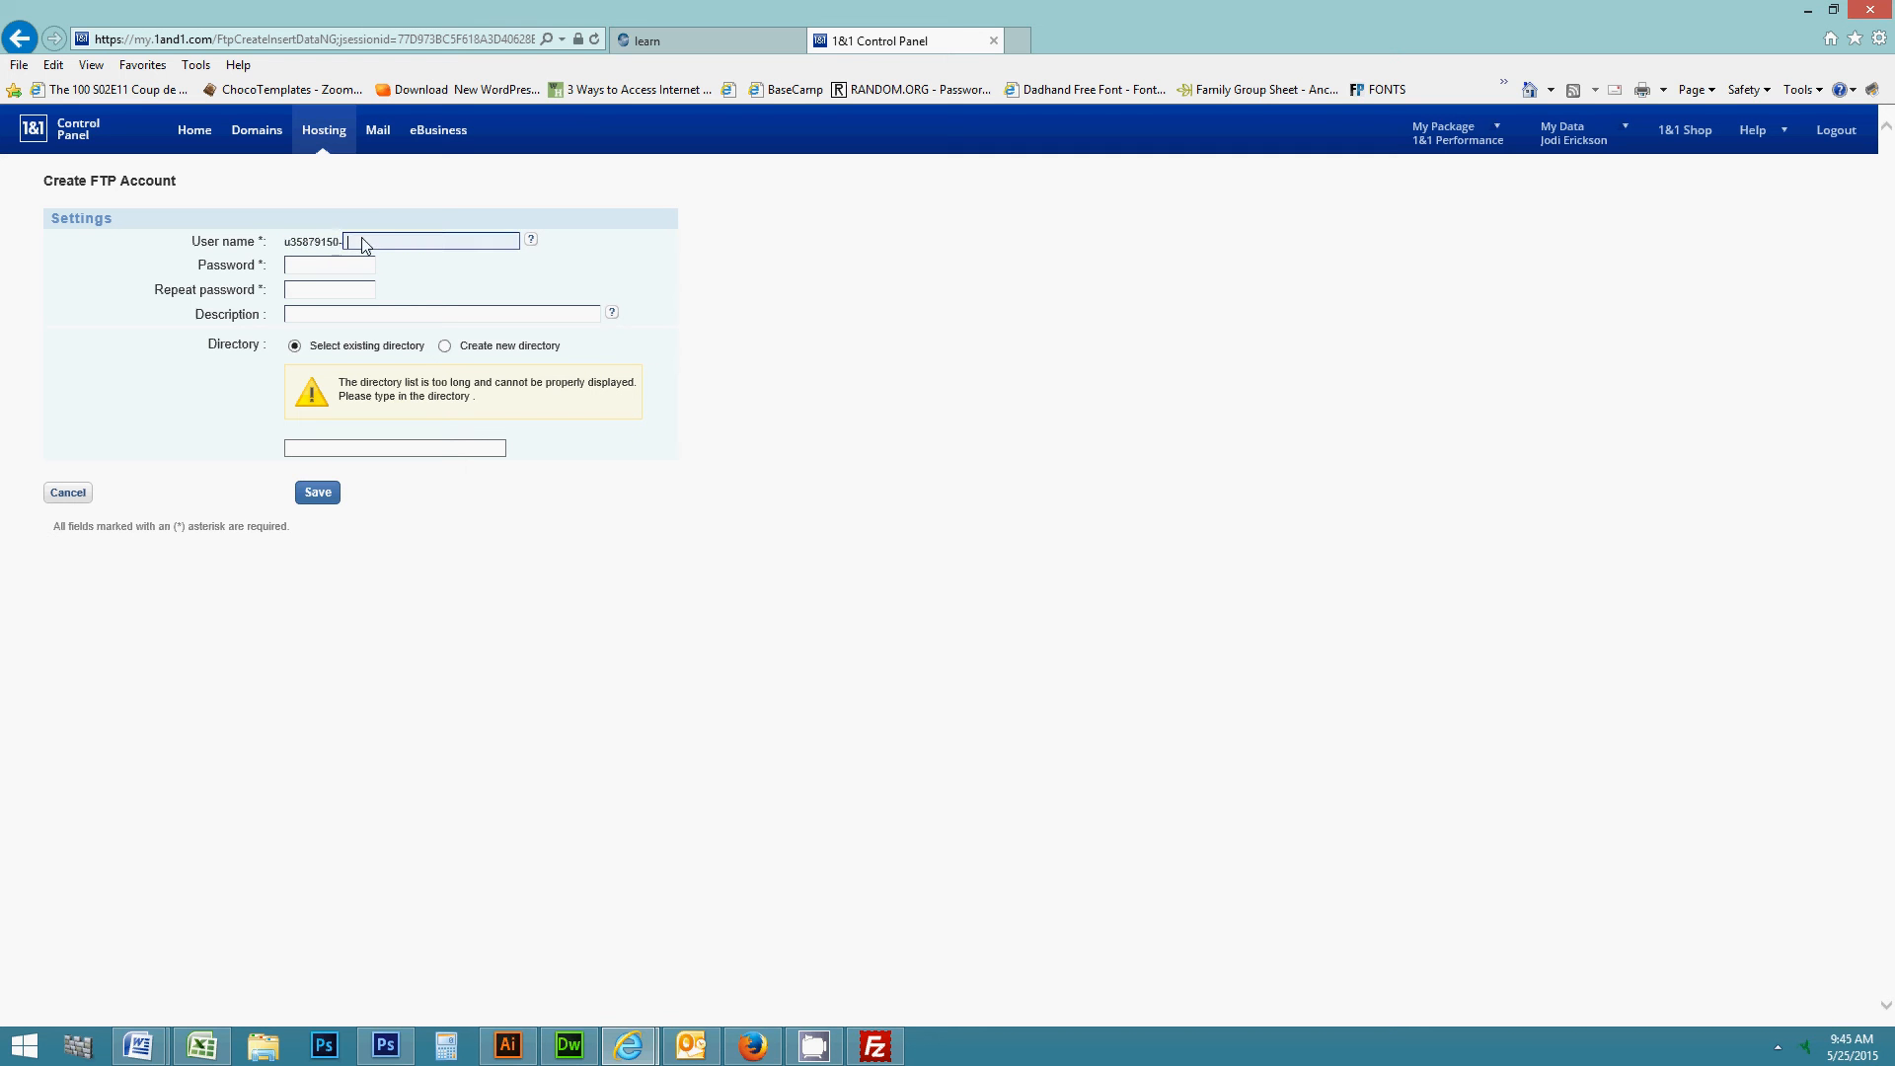
left_click(278, 247)
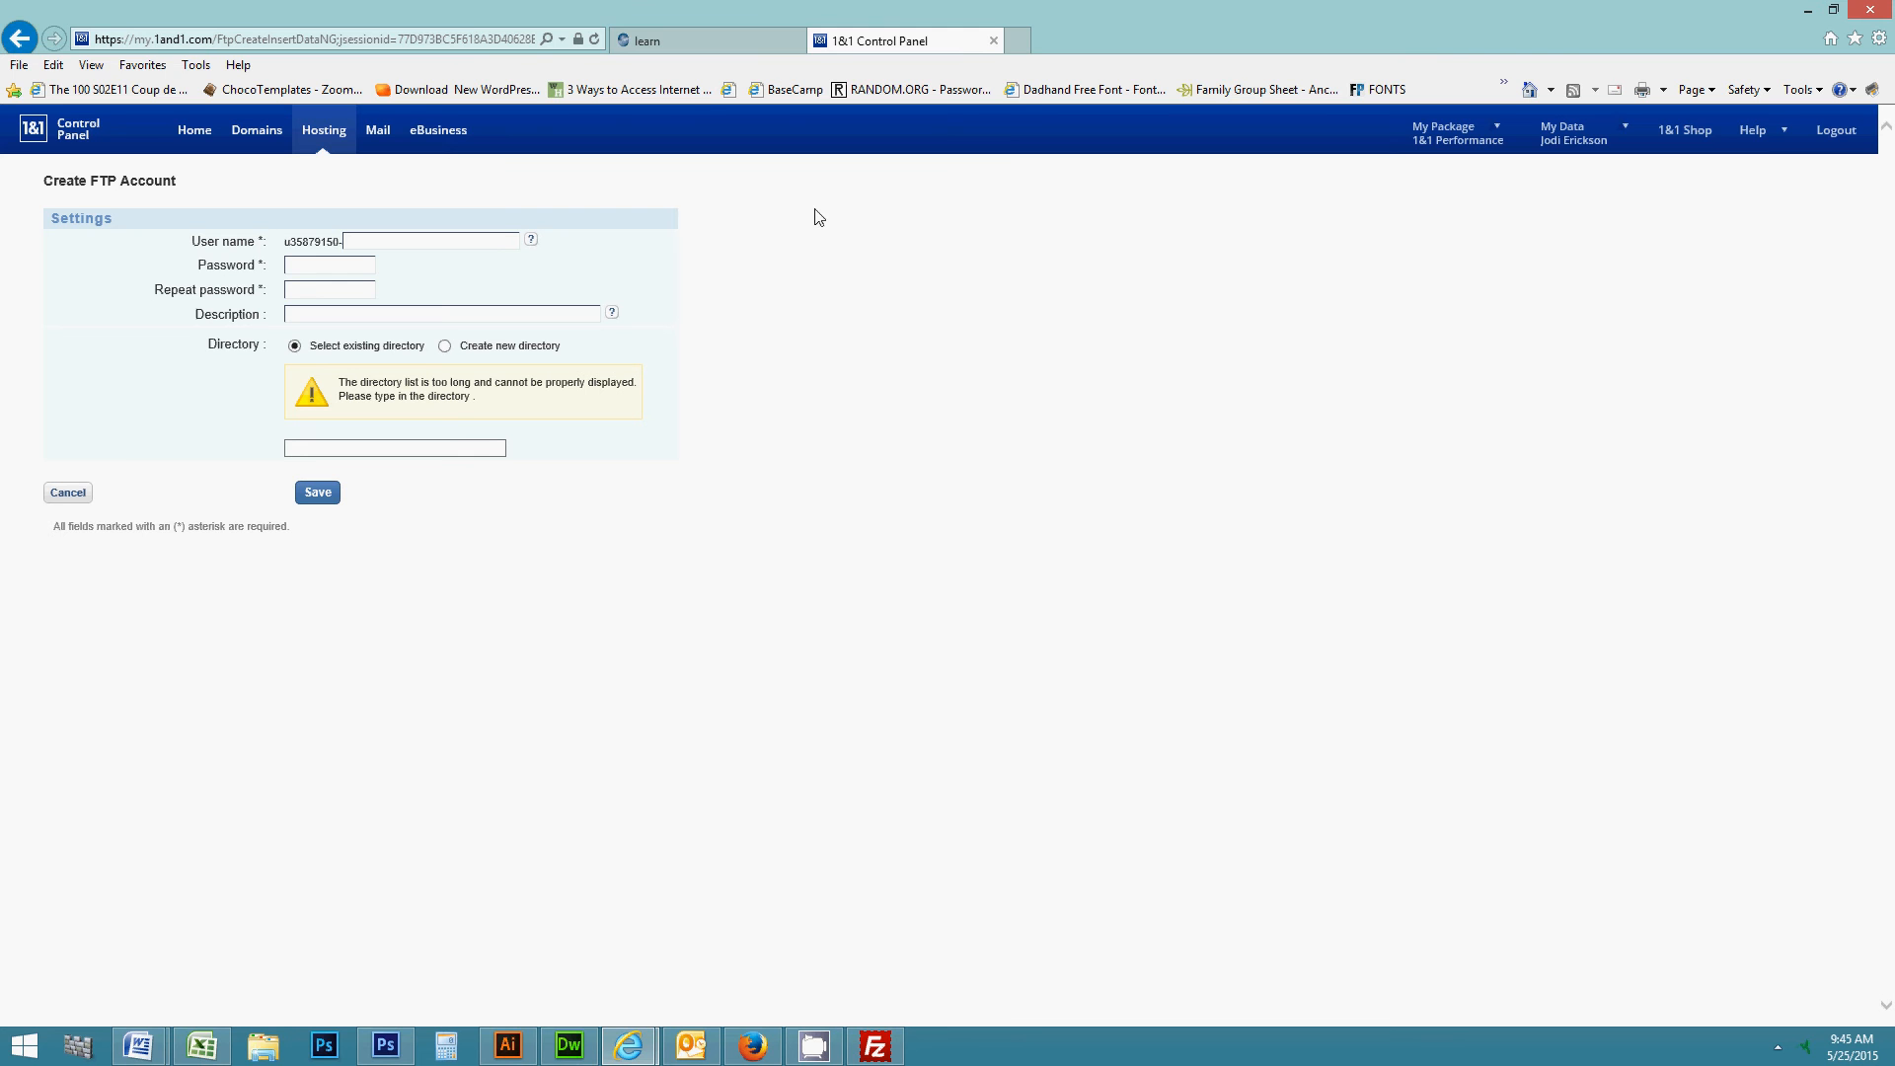
left_click(197, 142)
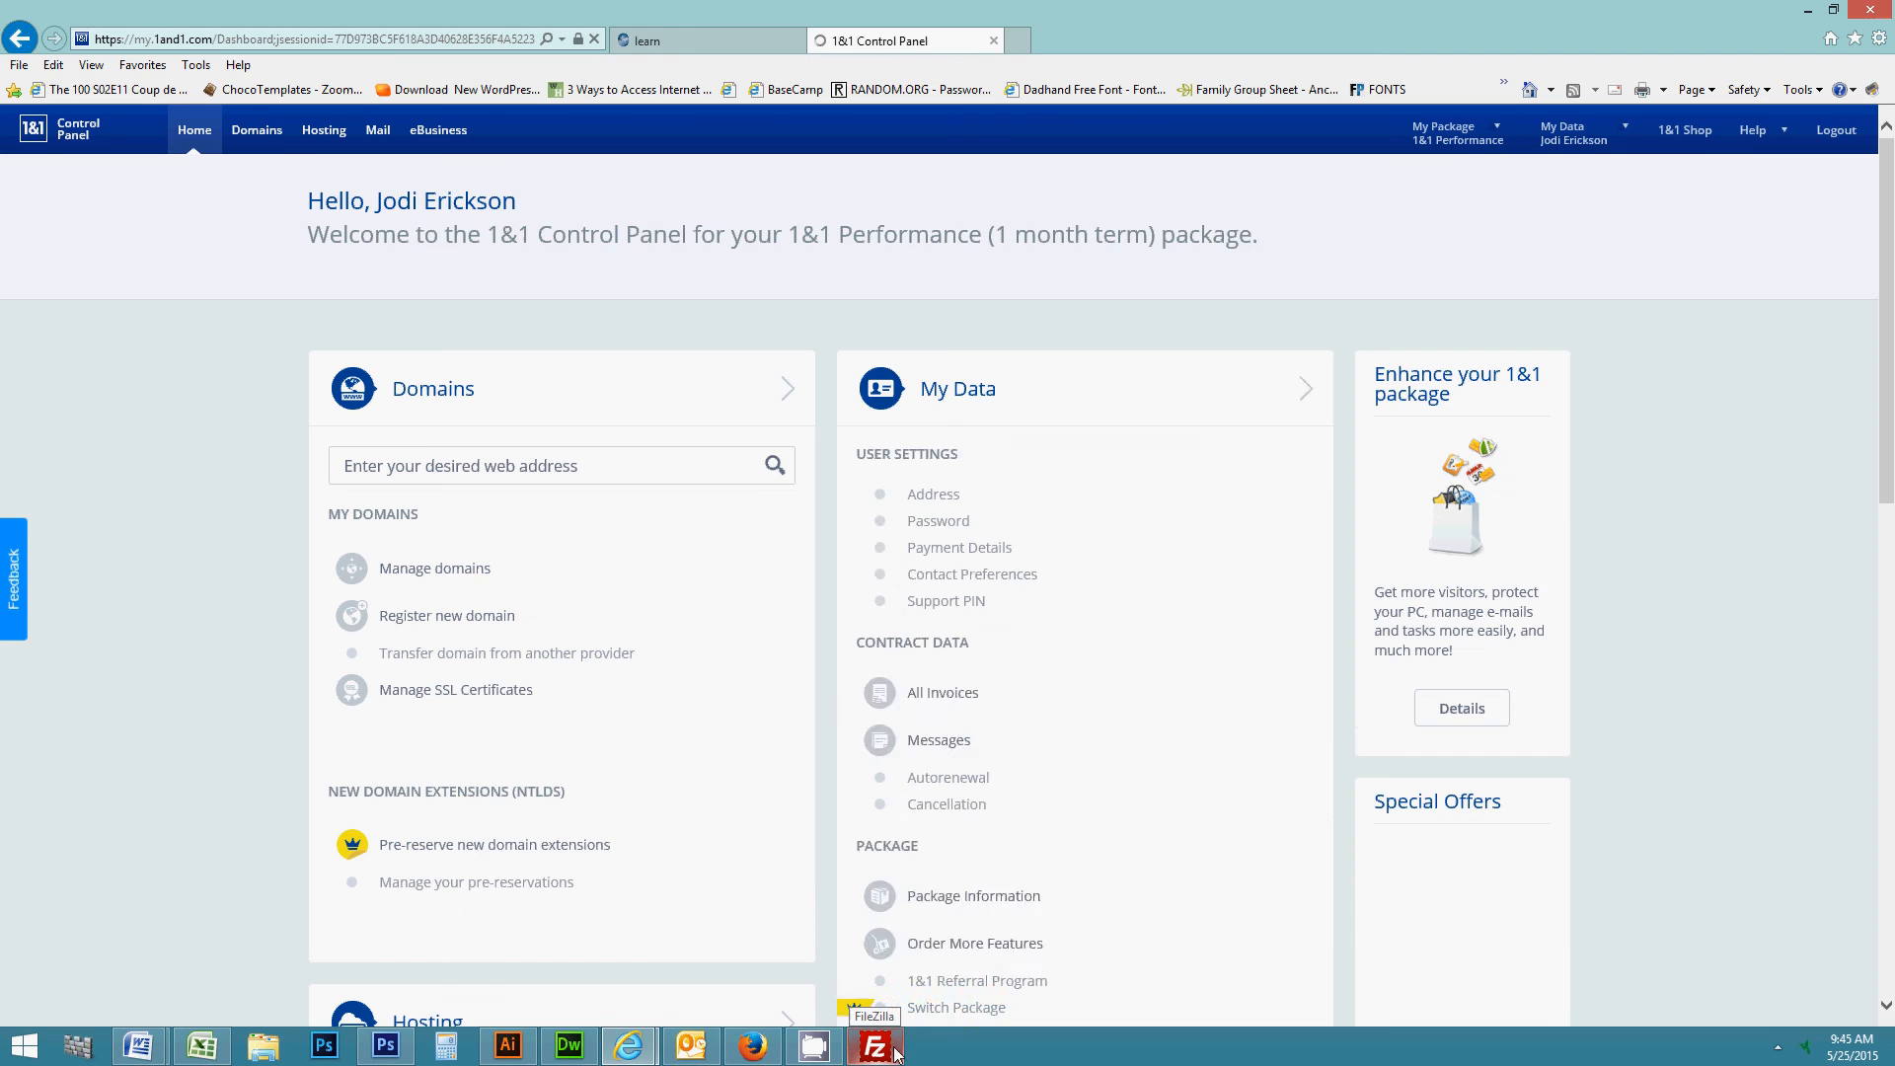
- Bring FileZilla forward, shift its window left, and show Site Manager's saved sites list
left_click(886, 1052)
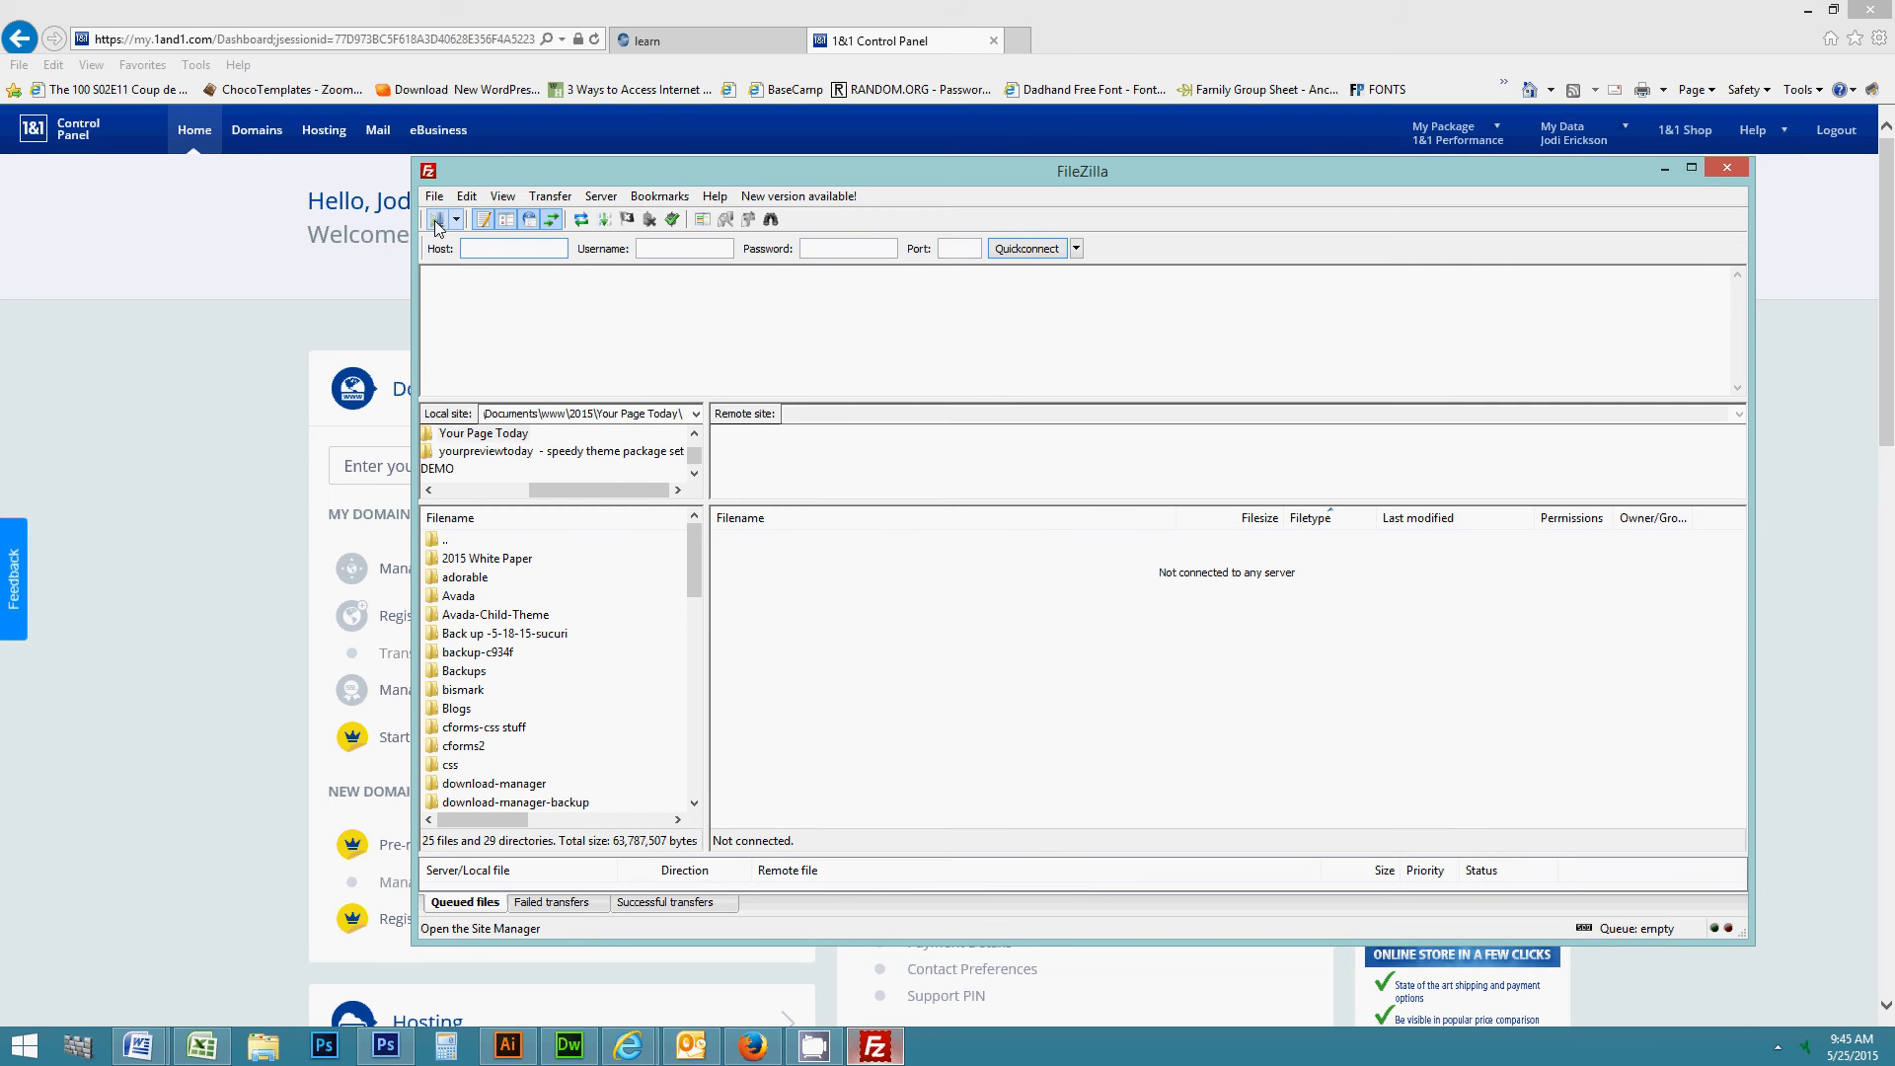
left_click_drag(683, 171, 600, 176)
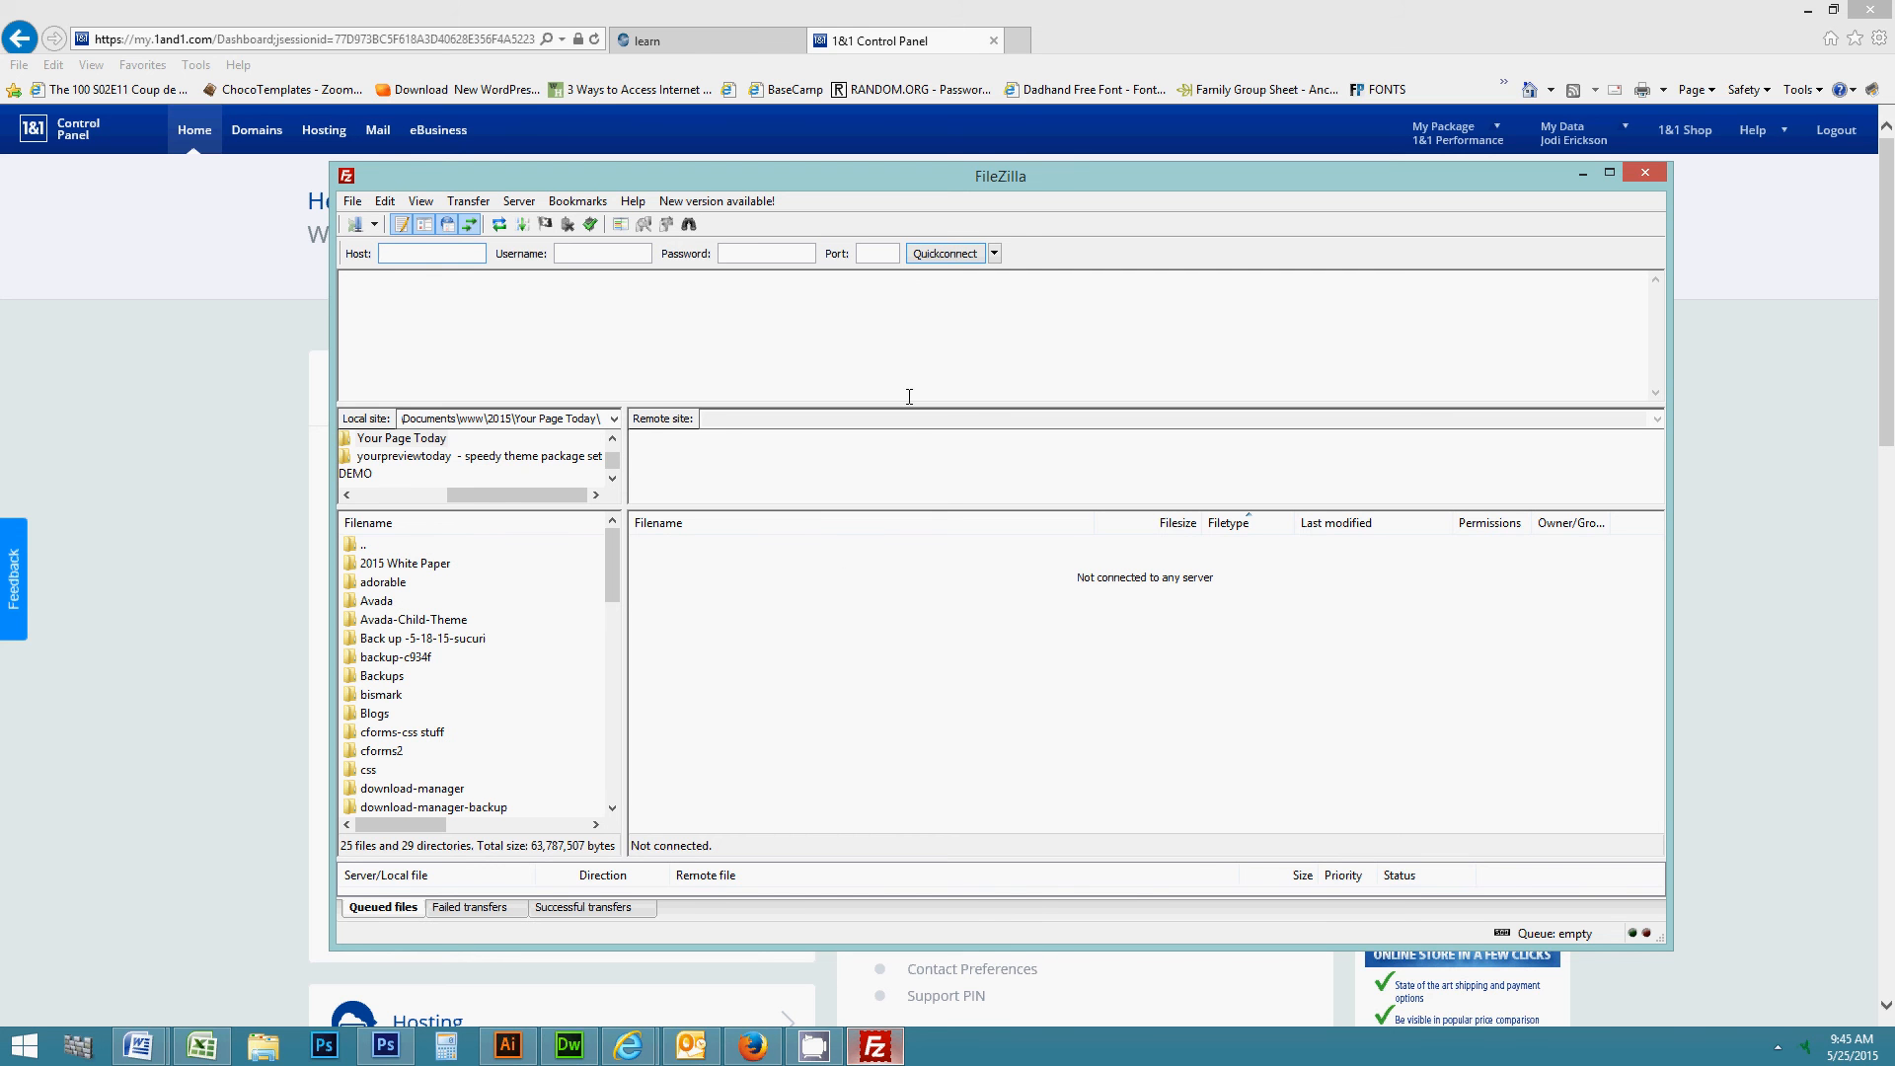
left_click(356, 226)
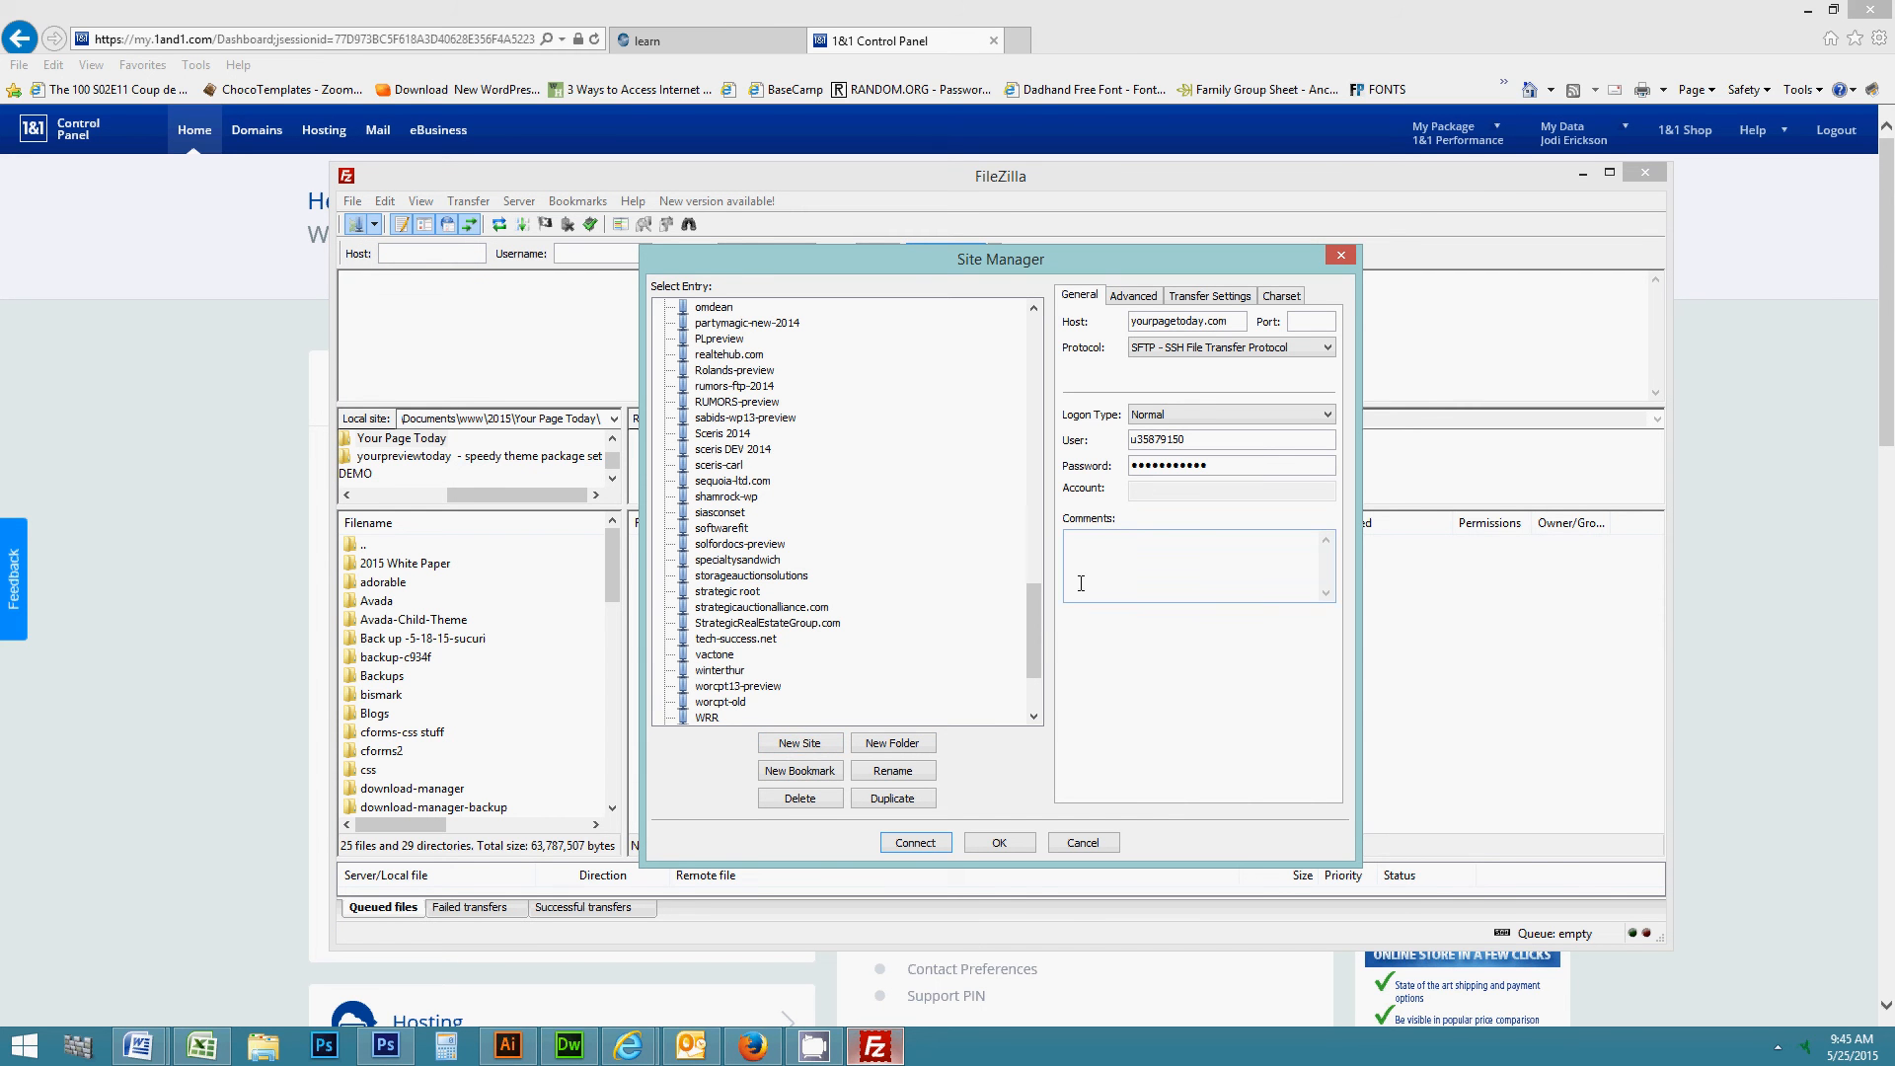
scroll(1051, 694, "down", 3)
scroll(1046, 703, "up", 12)
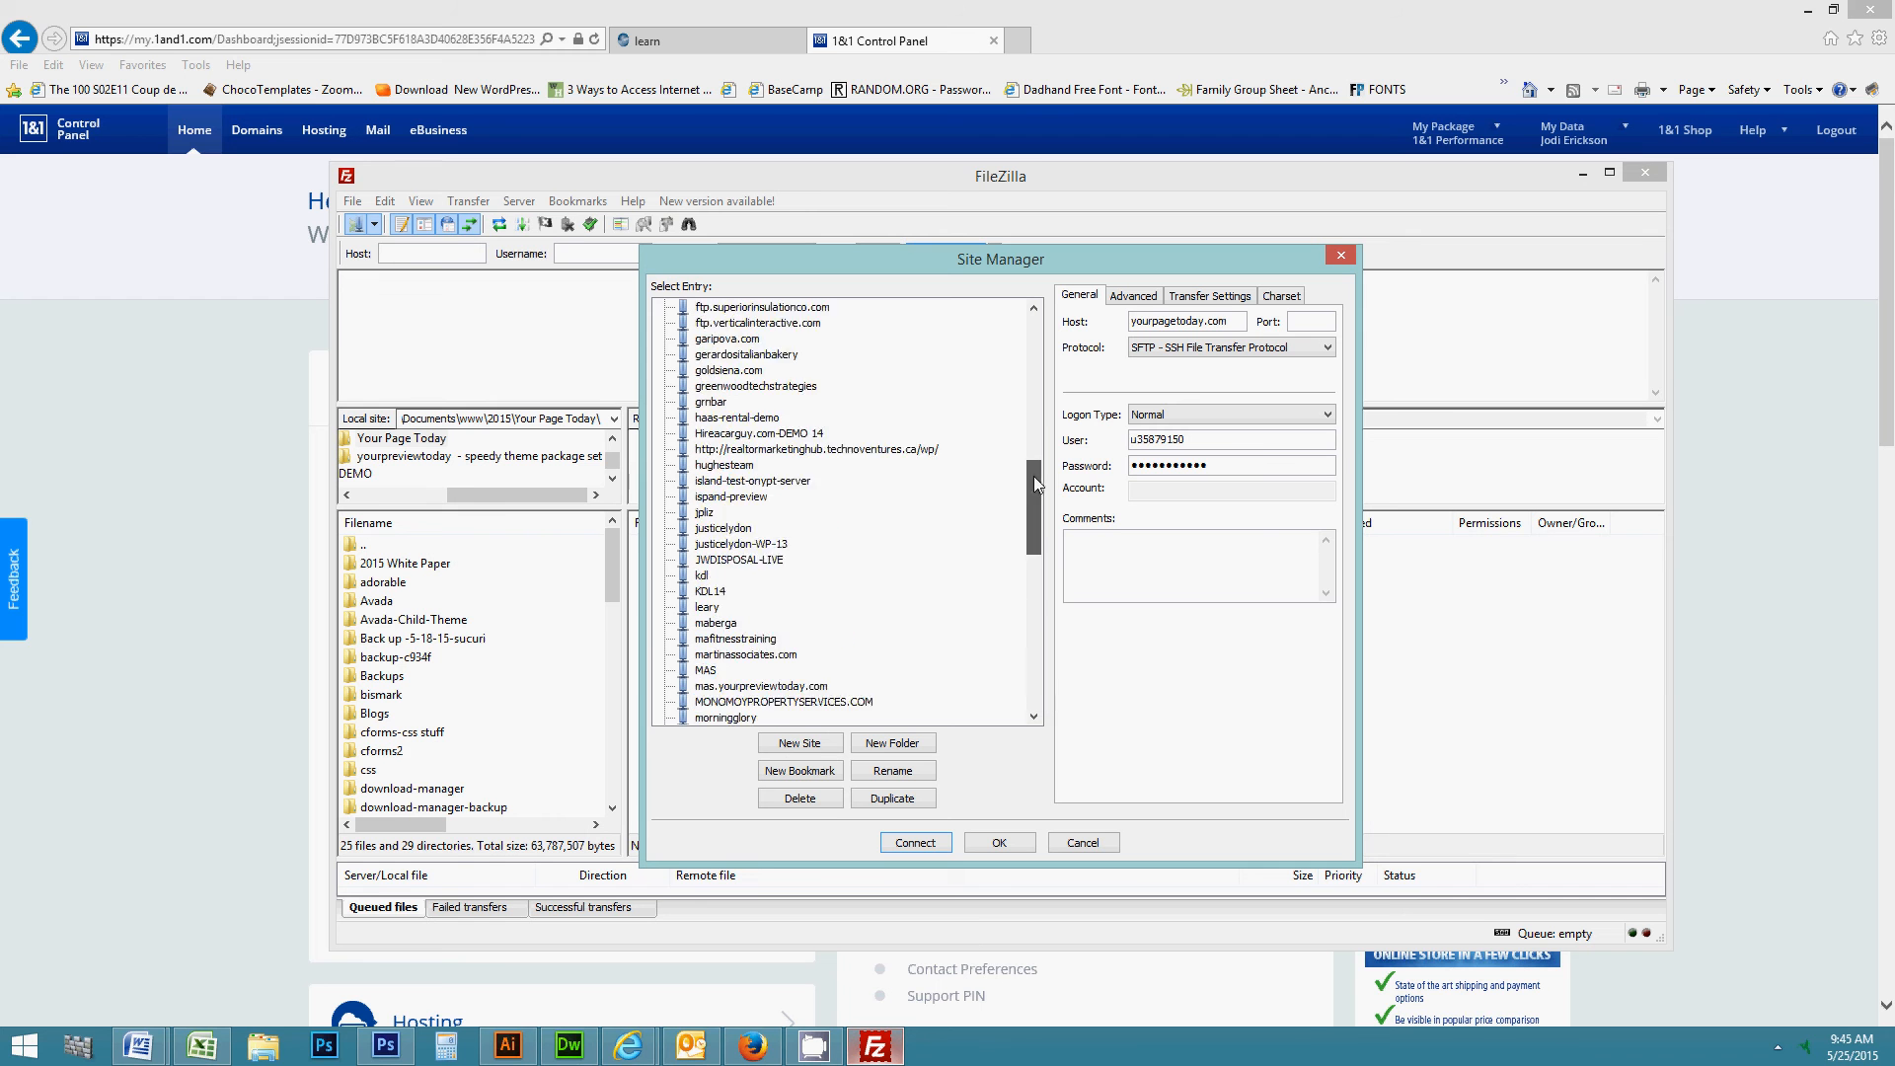
scroll(1057, 543, "up", 10)
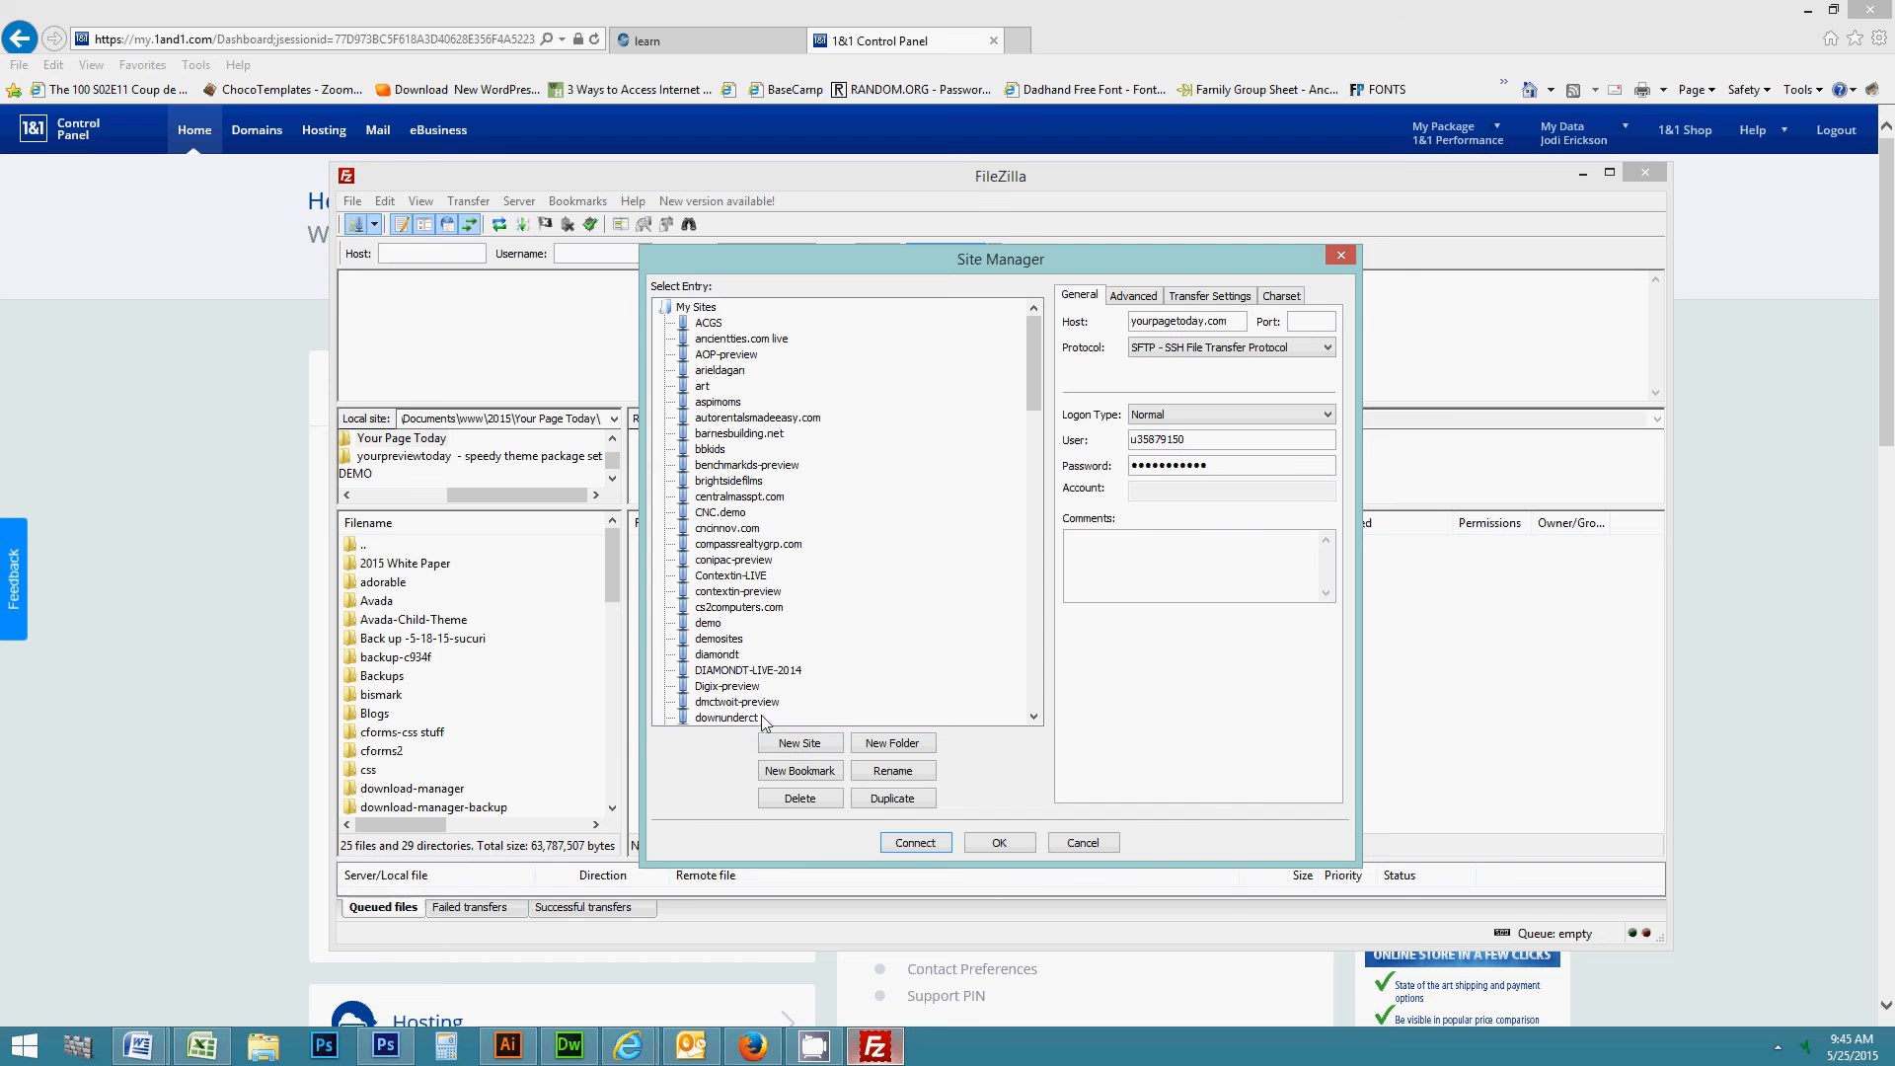
- Add a new site named 'preview' with host demo.yourpreviewtoday.com
left_click(810, 750)
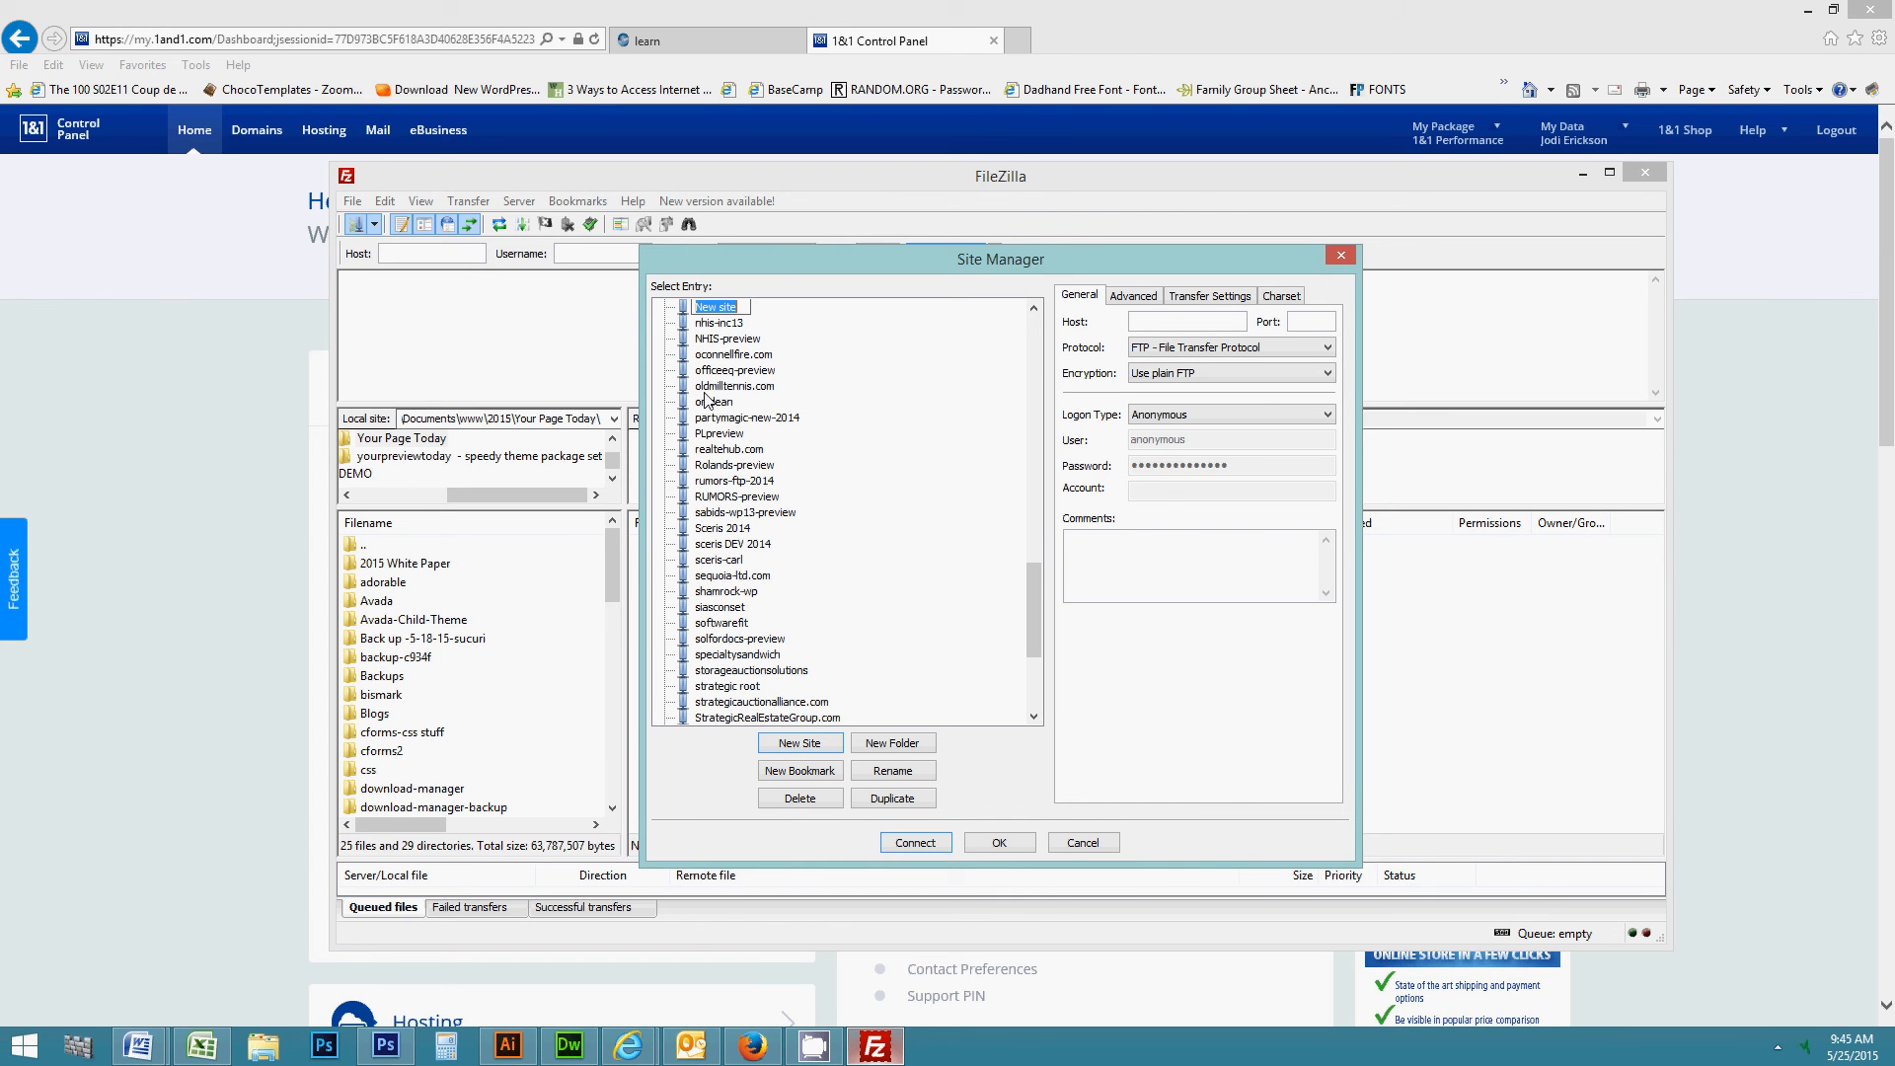
type("E")
type("review")
left_click(688, 312)
left_click(1153, 322)
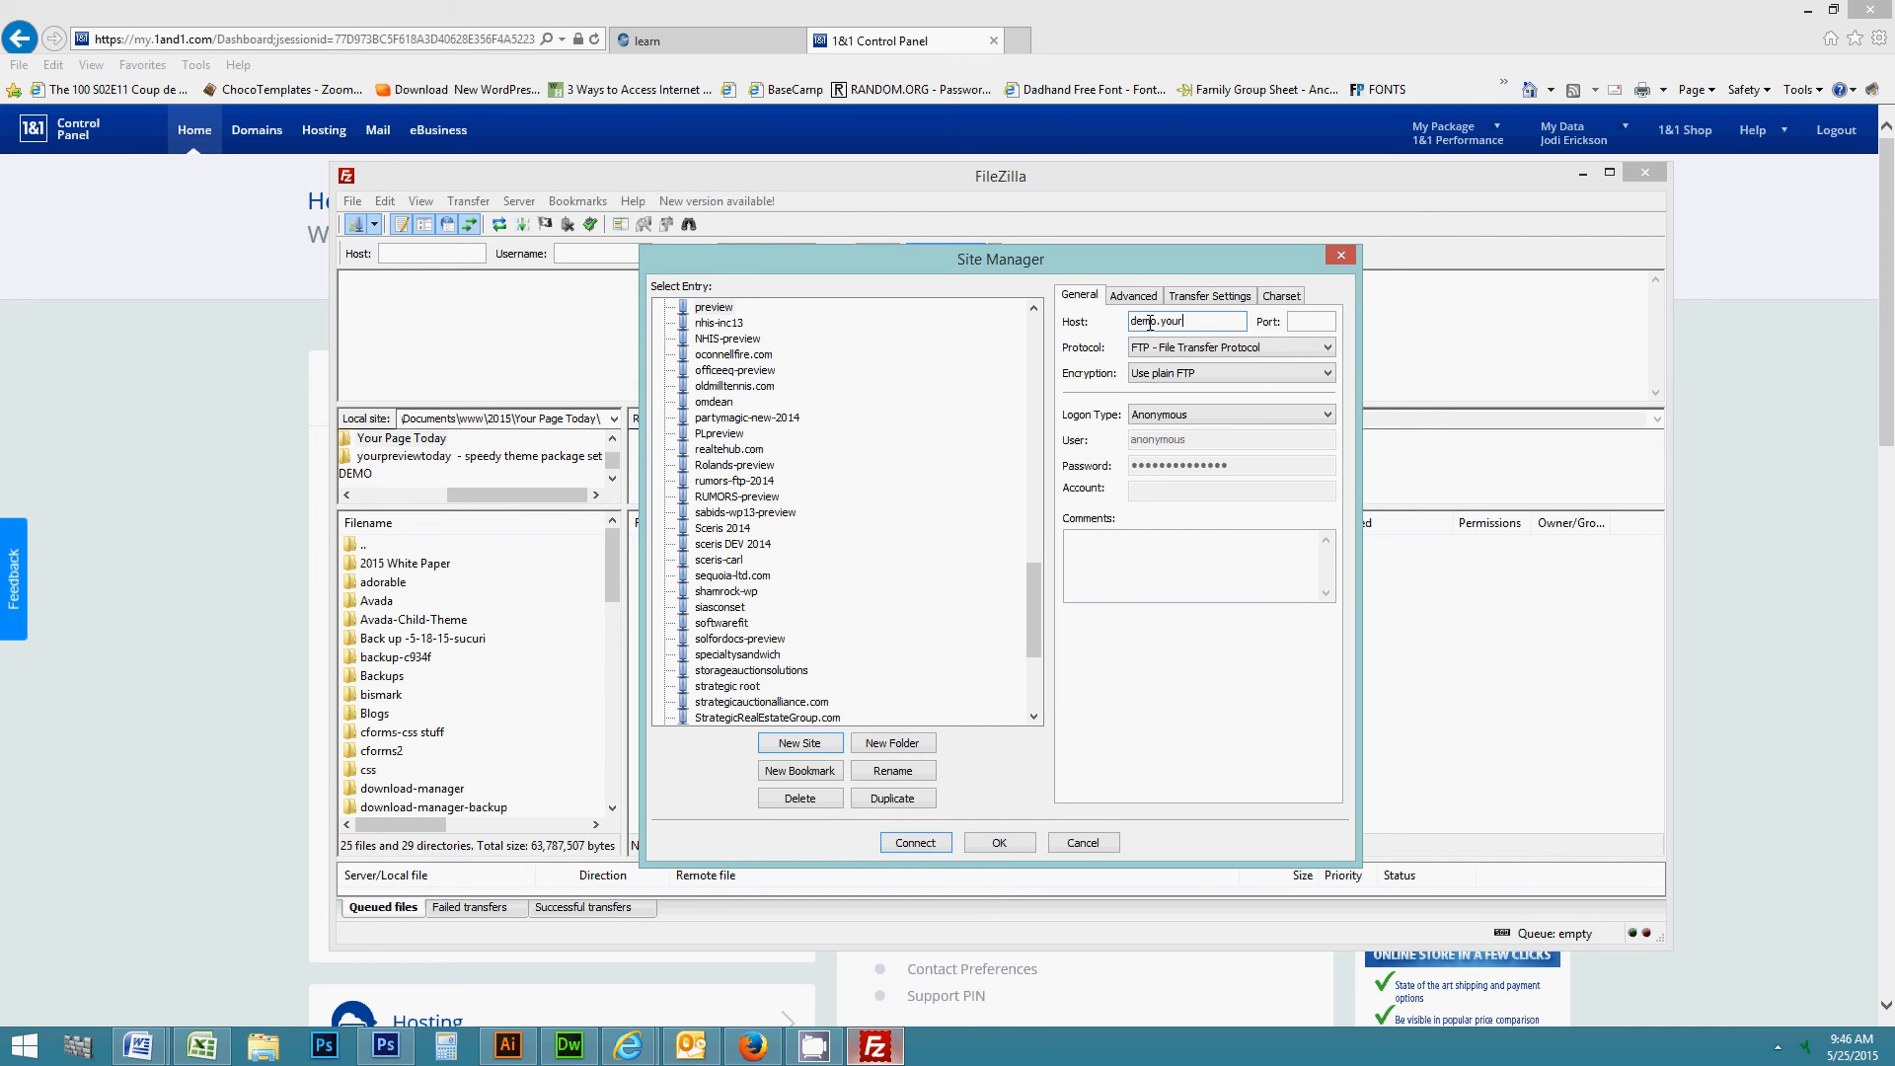
type("demo.yourpreviewtoday.com")
key("Left")
key("Left")
key("Left")
key("Left")
key("Left")
key("Left")
key("Left")
key("Left")
key("Left")
key("Left")
key("Left")
key("Left")
key("Left")
key("Left")
- Set Logon Type to Normal and enter the demo FTP account's user name and password
left_click(1176, 419)
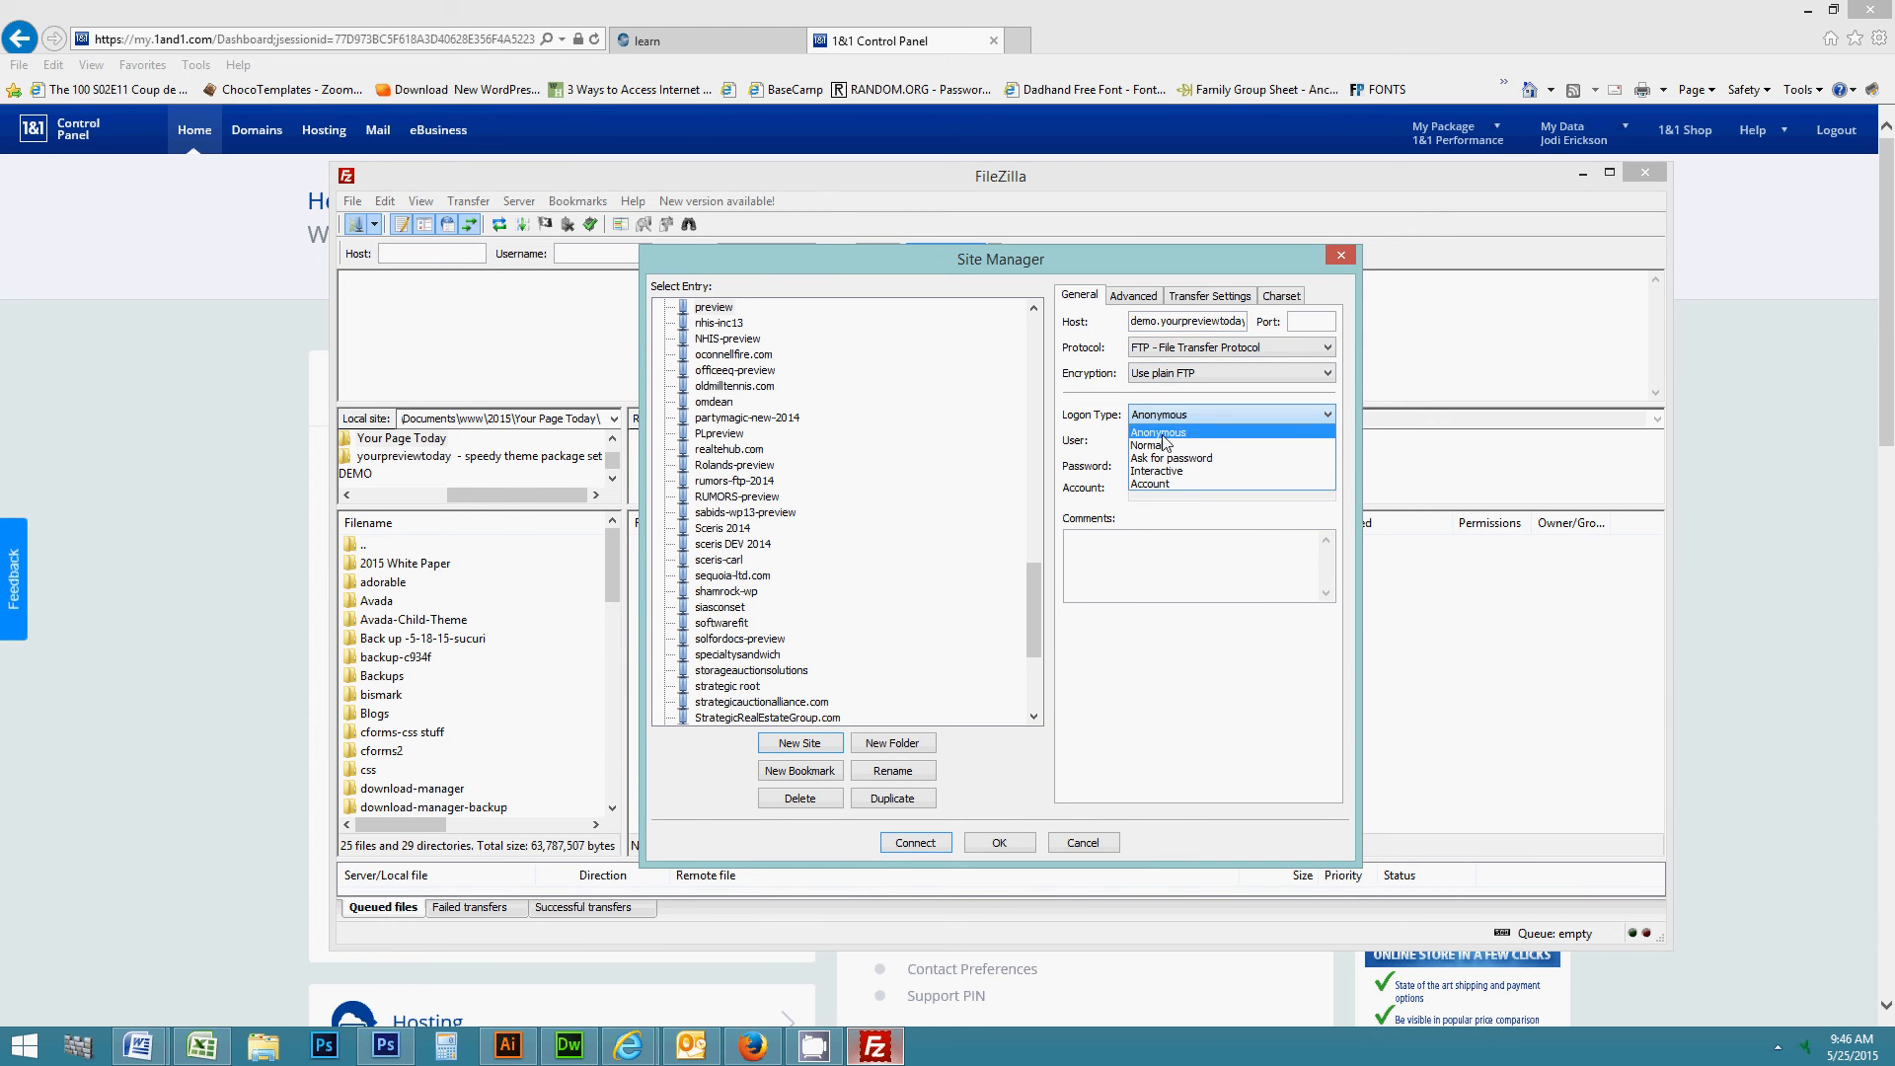
left_click(1161, 445)
left_click_drag(1201, 438, 1098, 444)
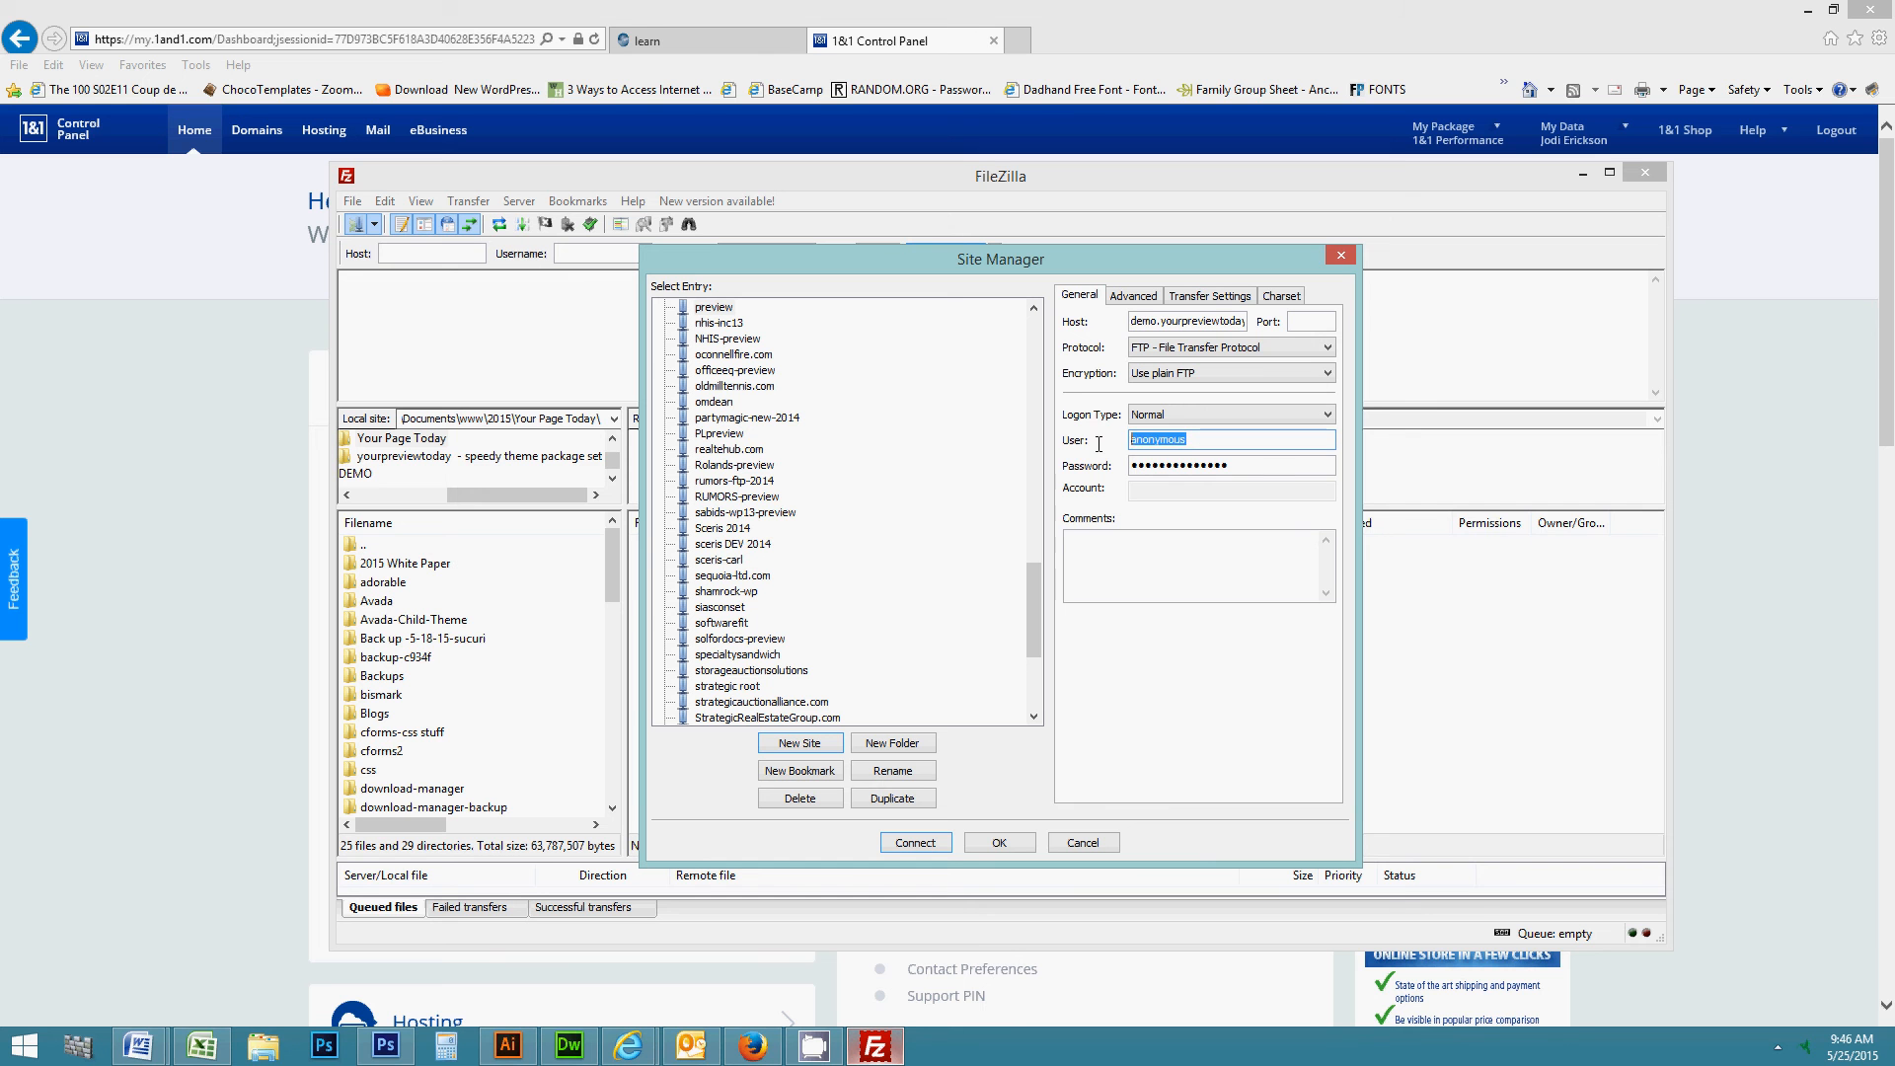
type("u35879150-demo")
left_click_drag(1245, 464, 1104, 478)
type("●")
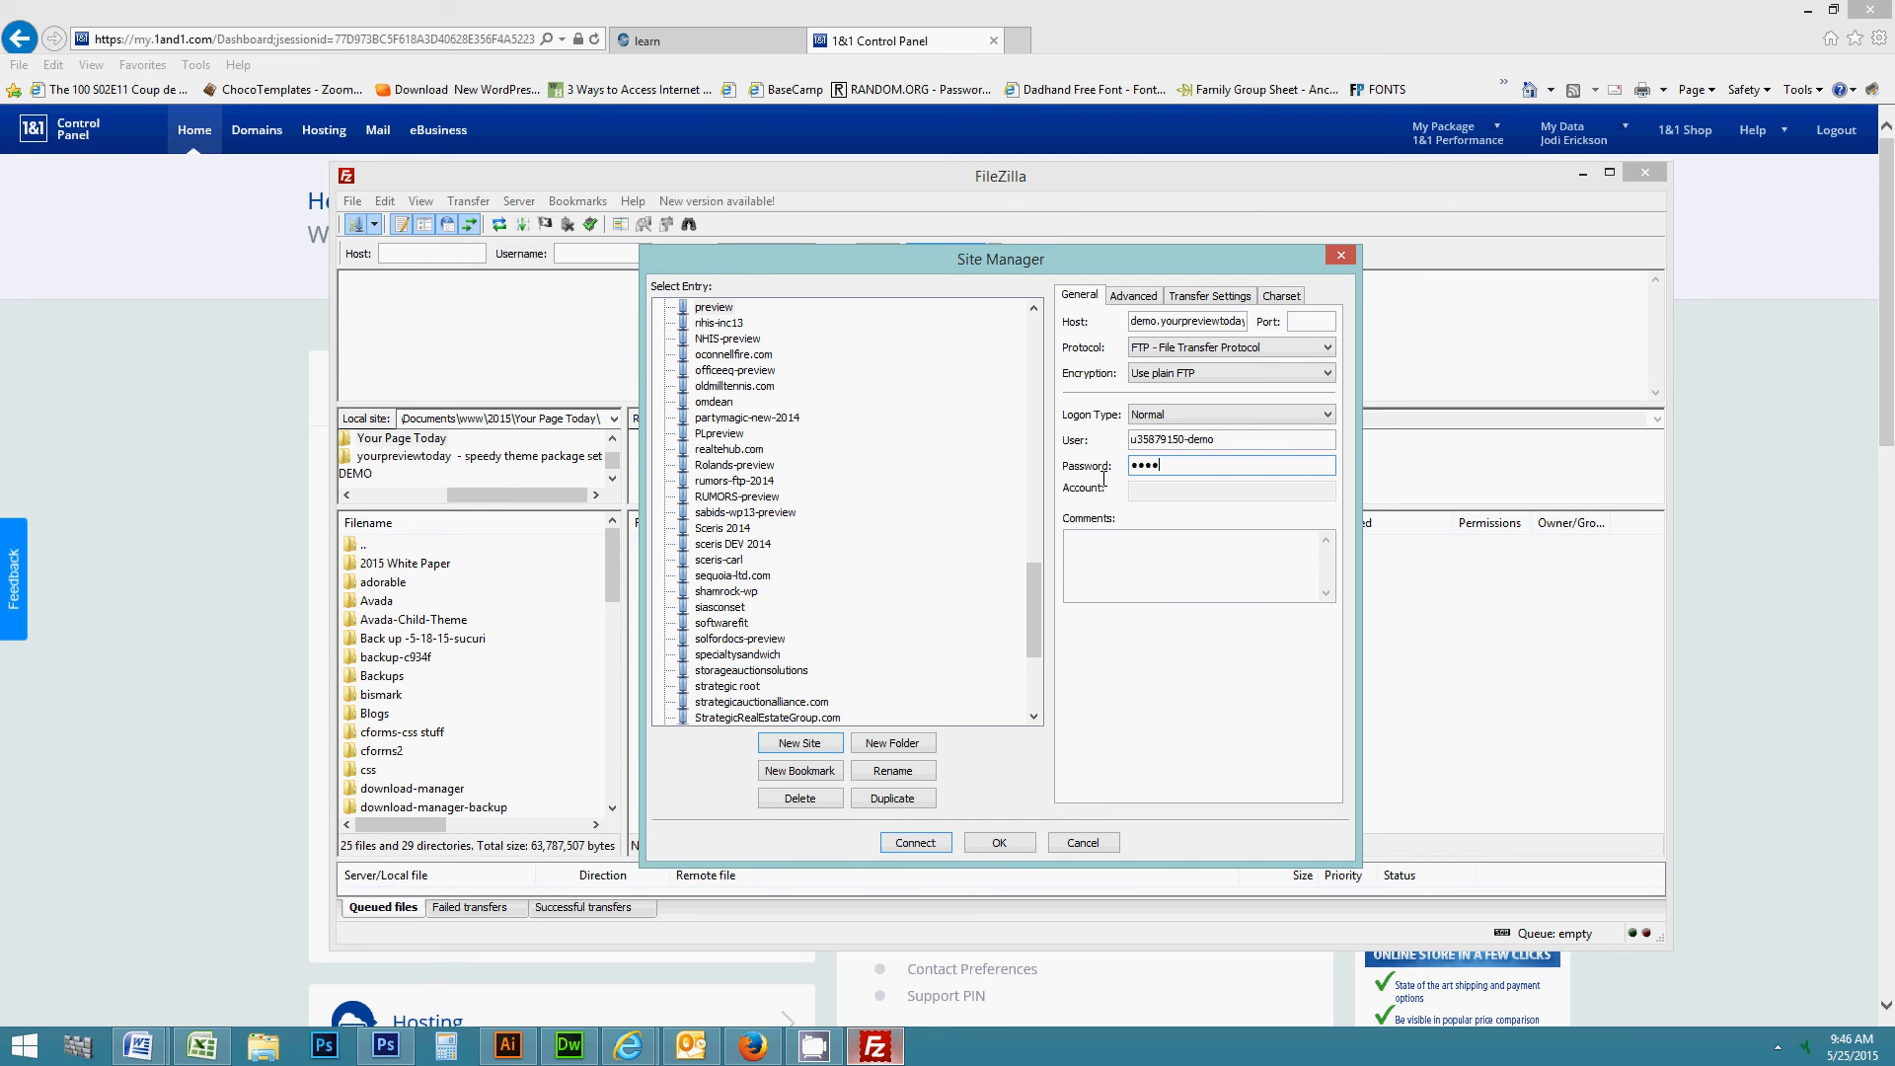
type("●●●●●●●")
- Connect to the preview site and delete hello.php from the remote root folder
left_click(915, 842)
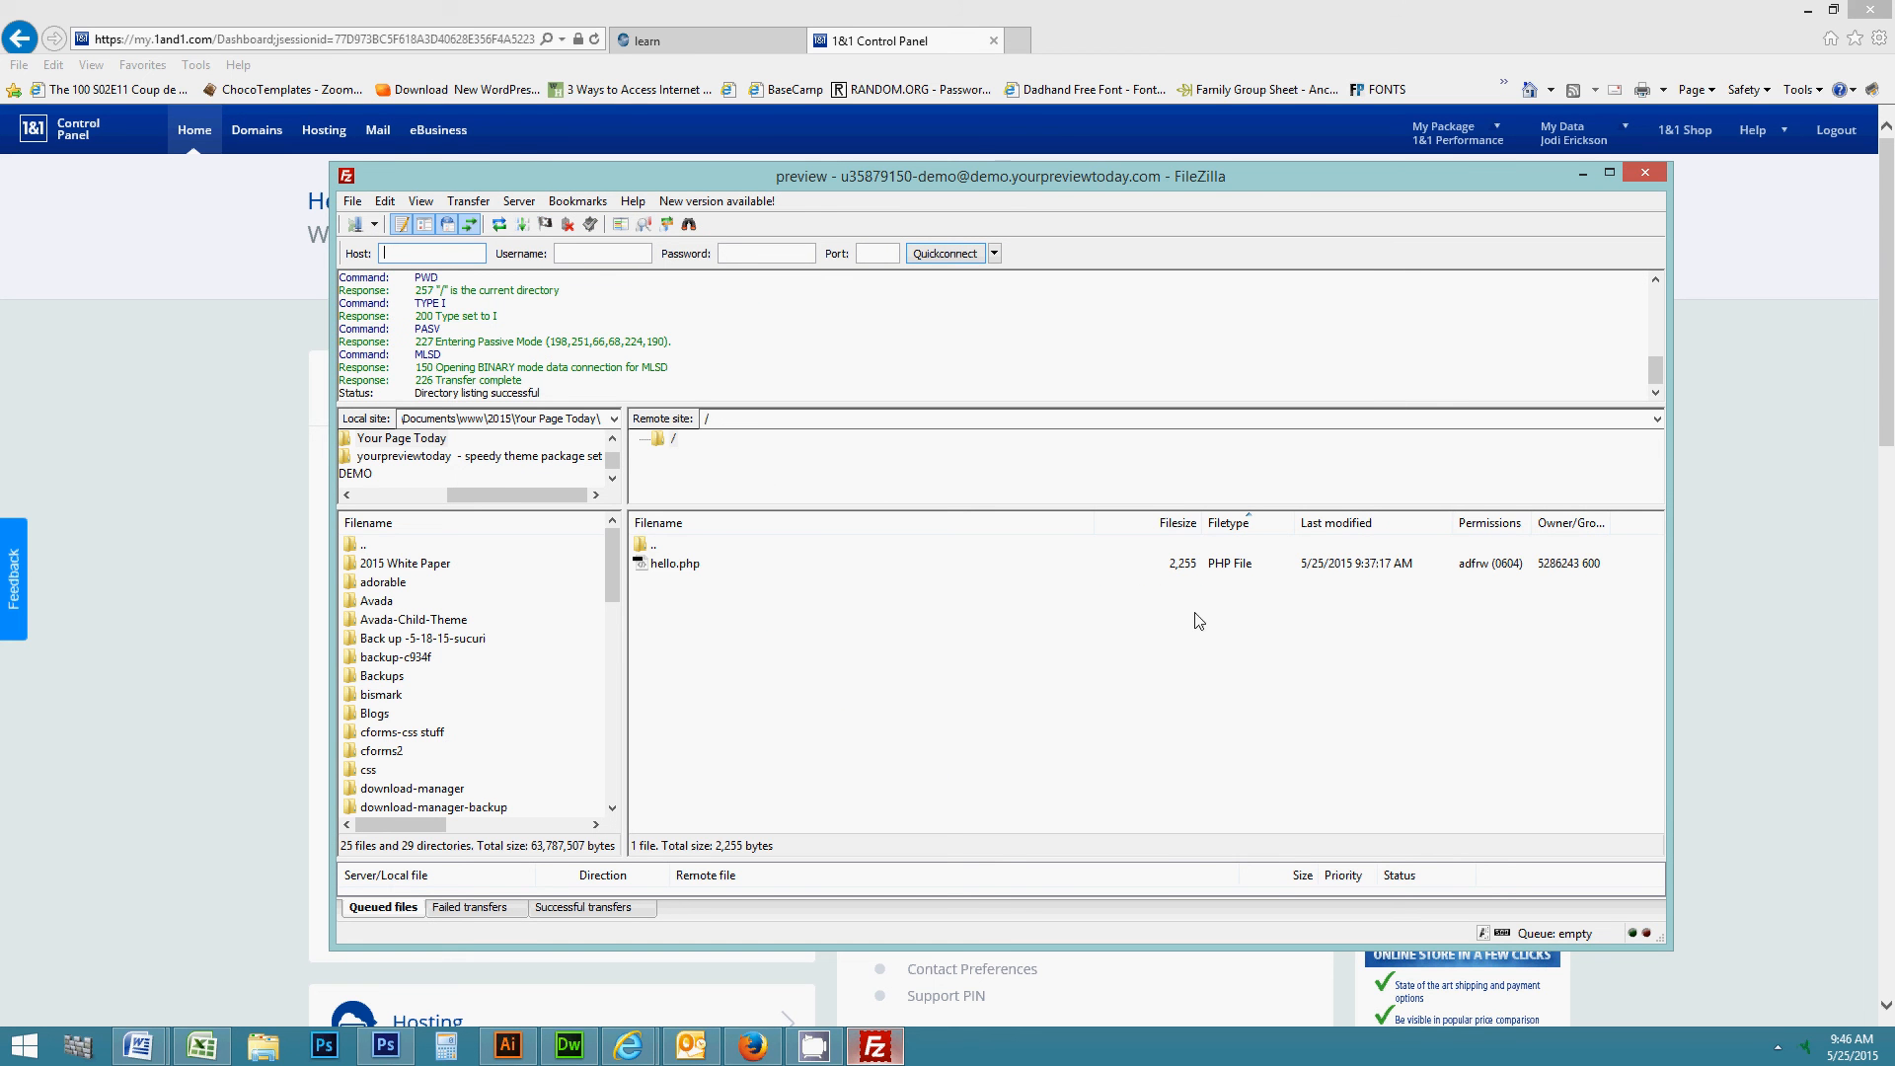
left_click(675, 575)
key("Delete")
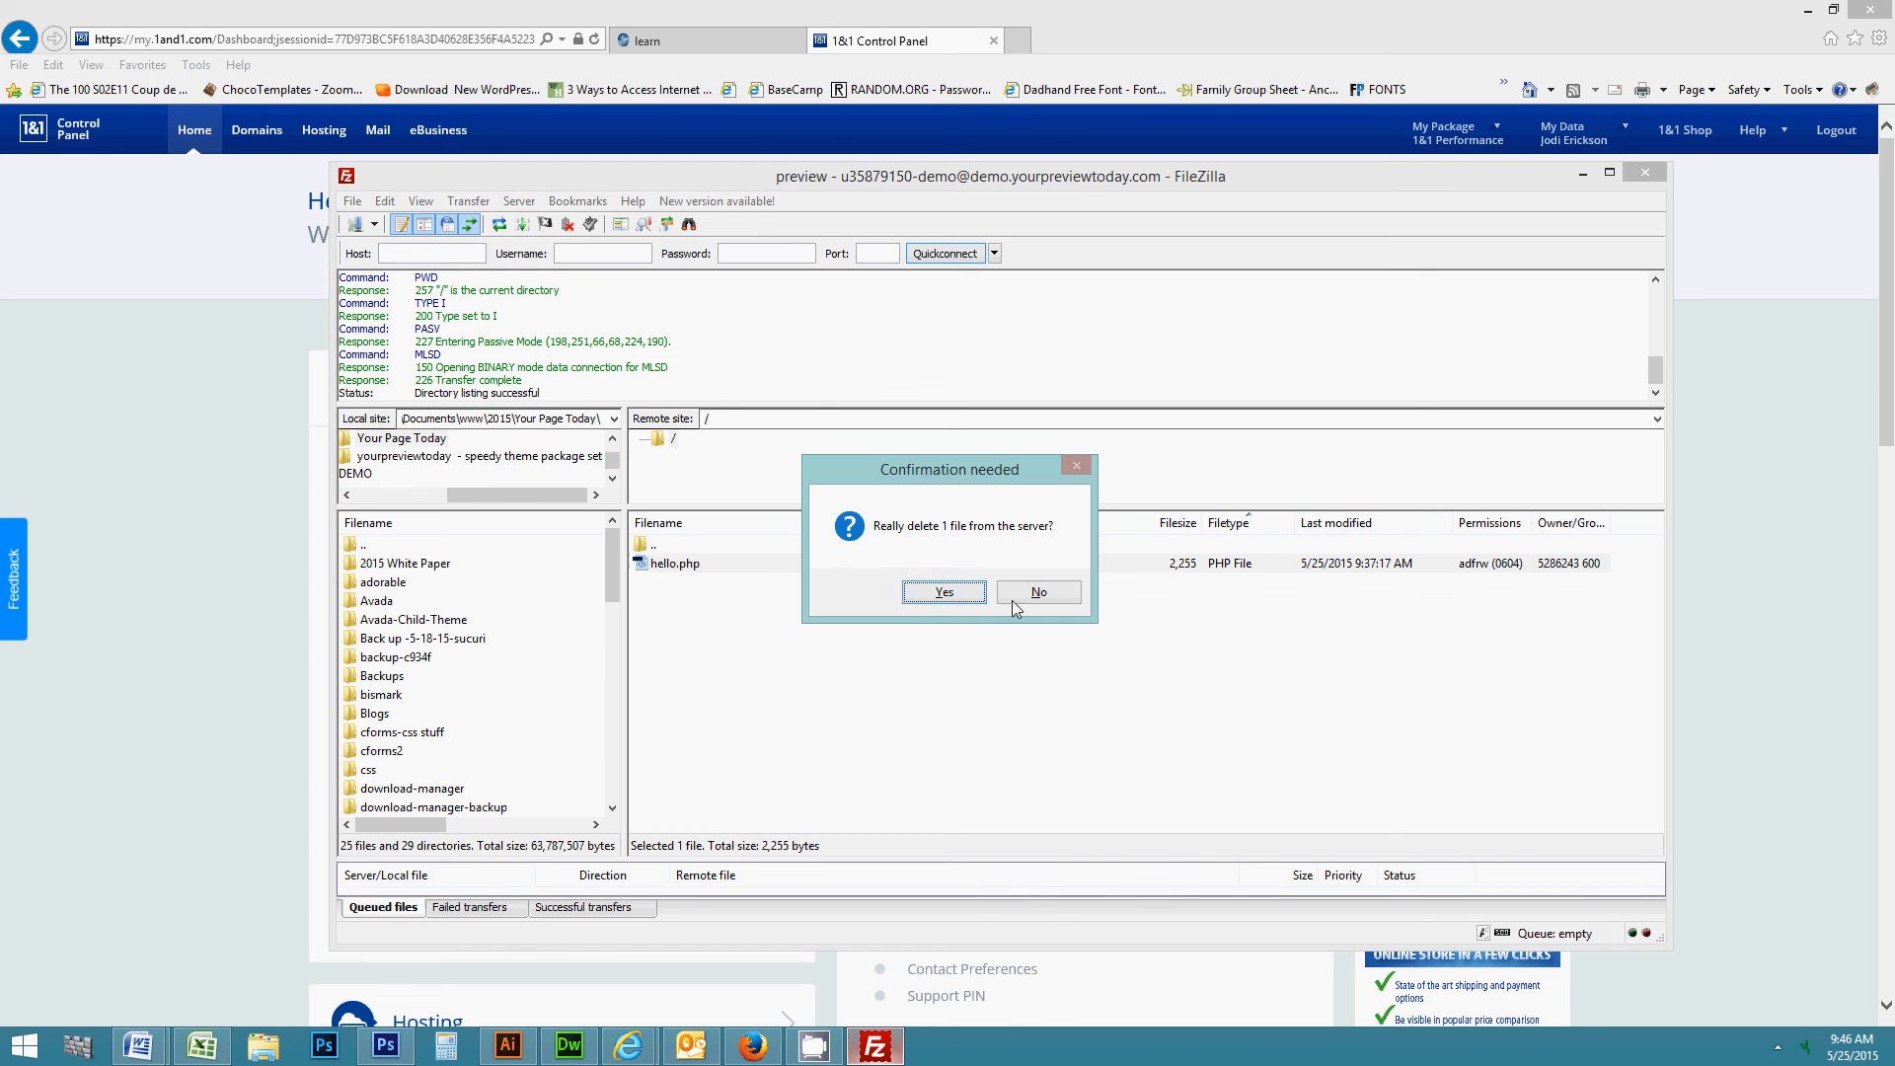
left_click(976, 591)
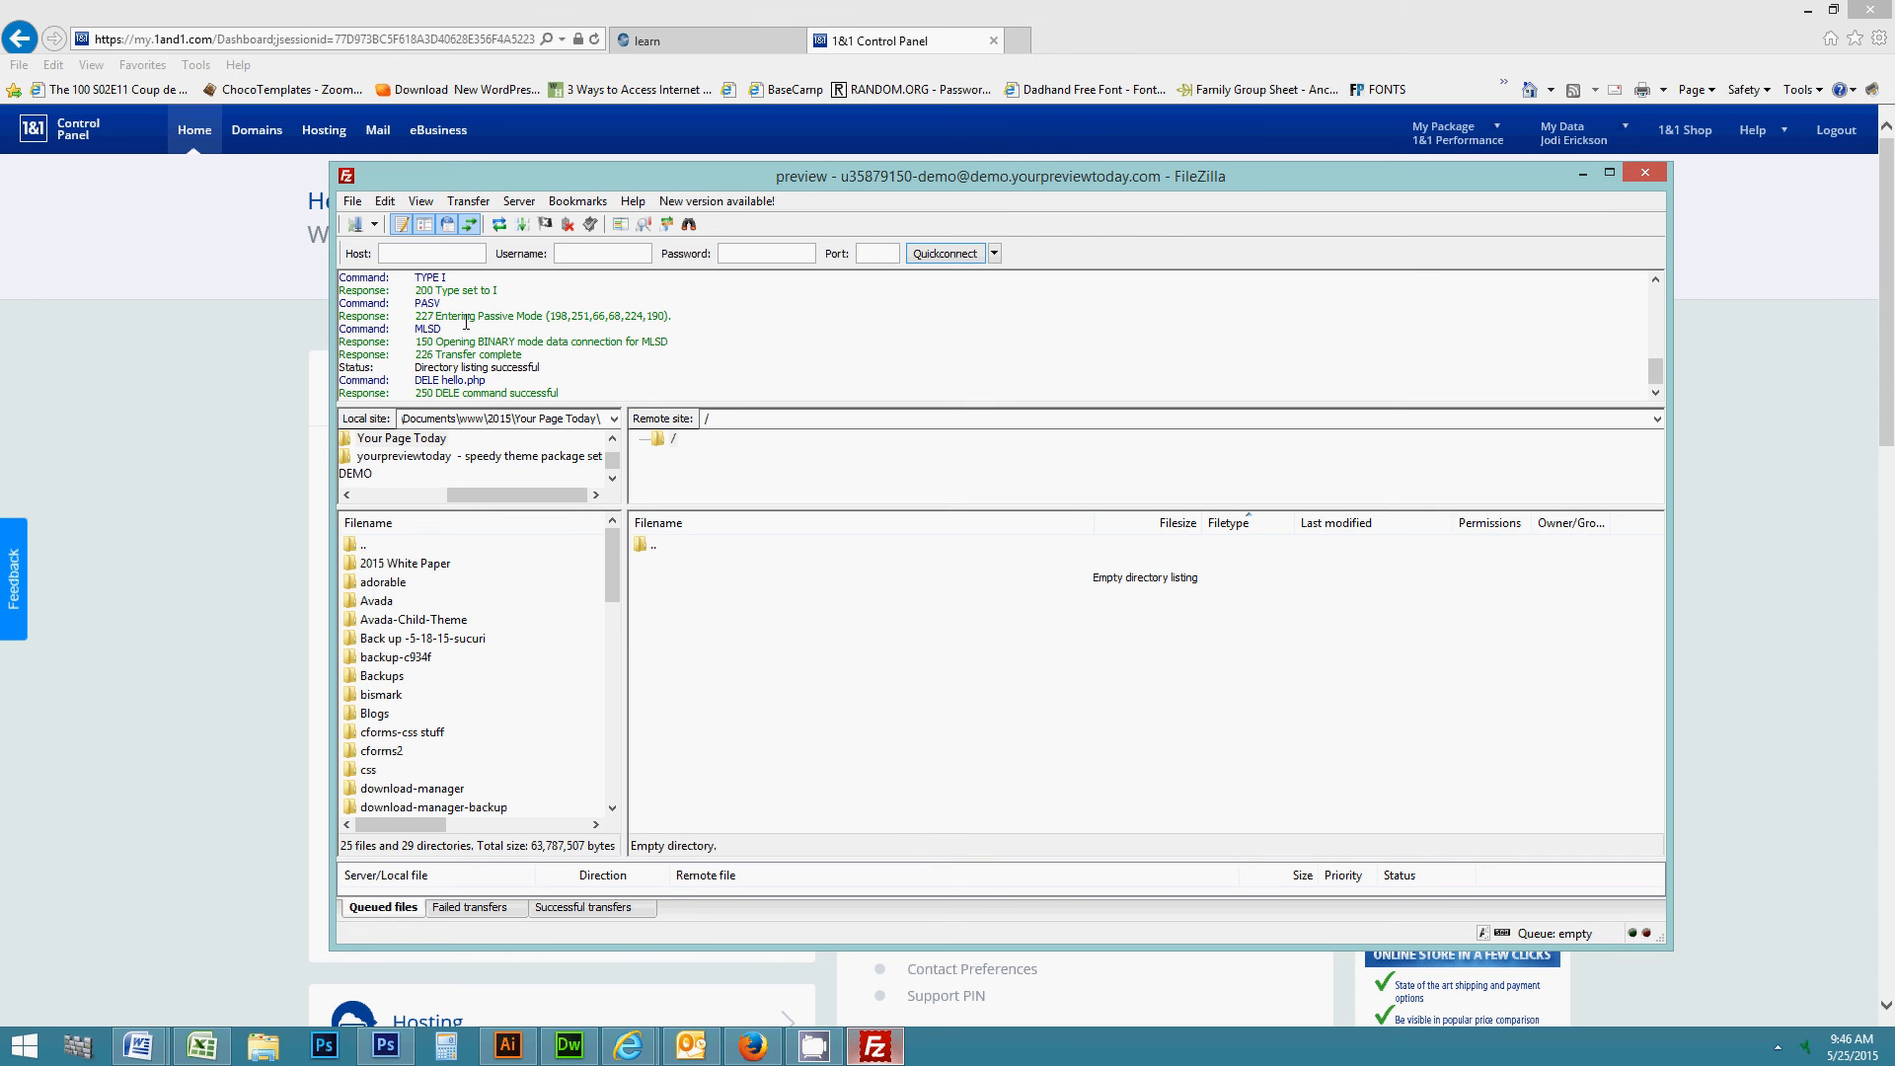
- Open the preview site's Advanced settings in Site Manager
left_click(363, 223)
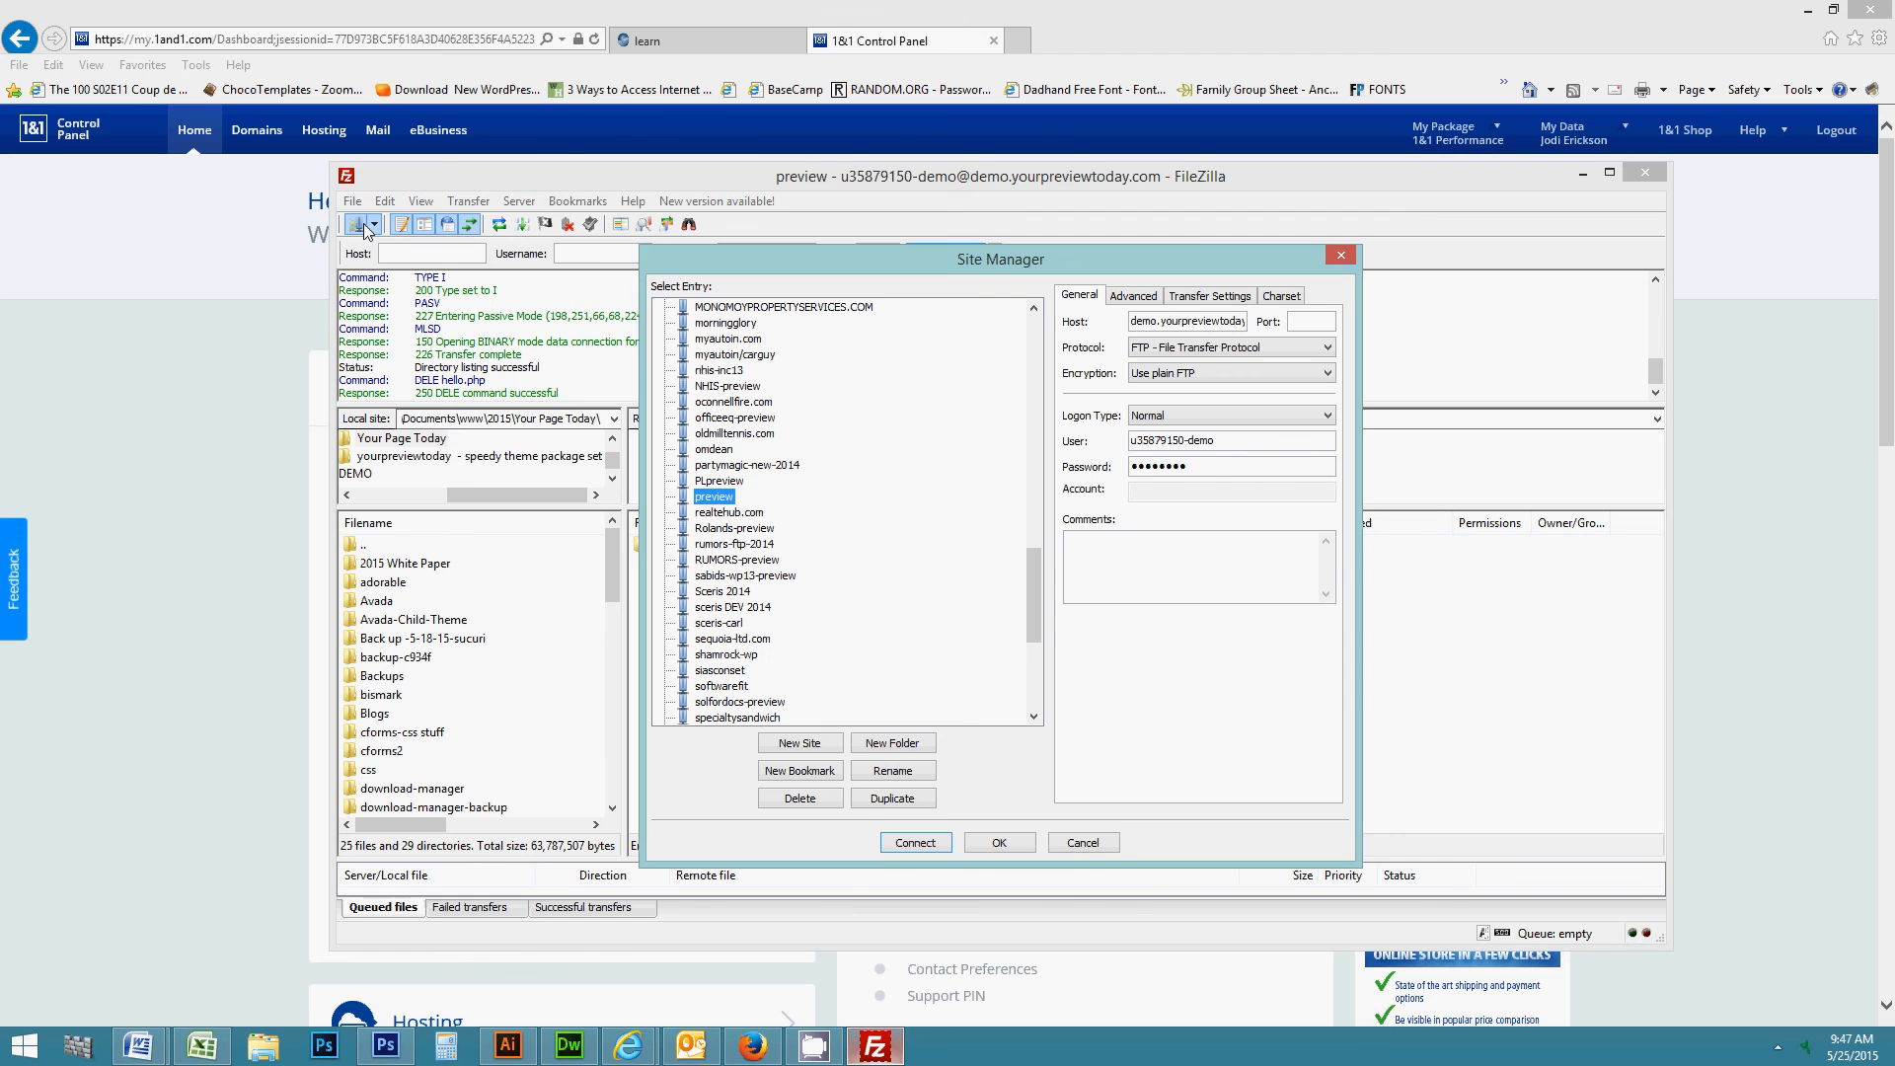
left_click(708, 498)
left_click(1140, 296)
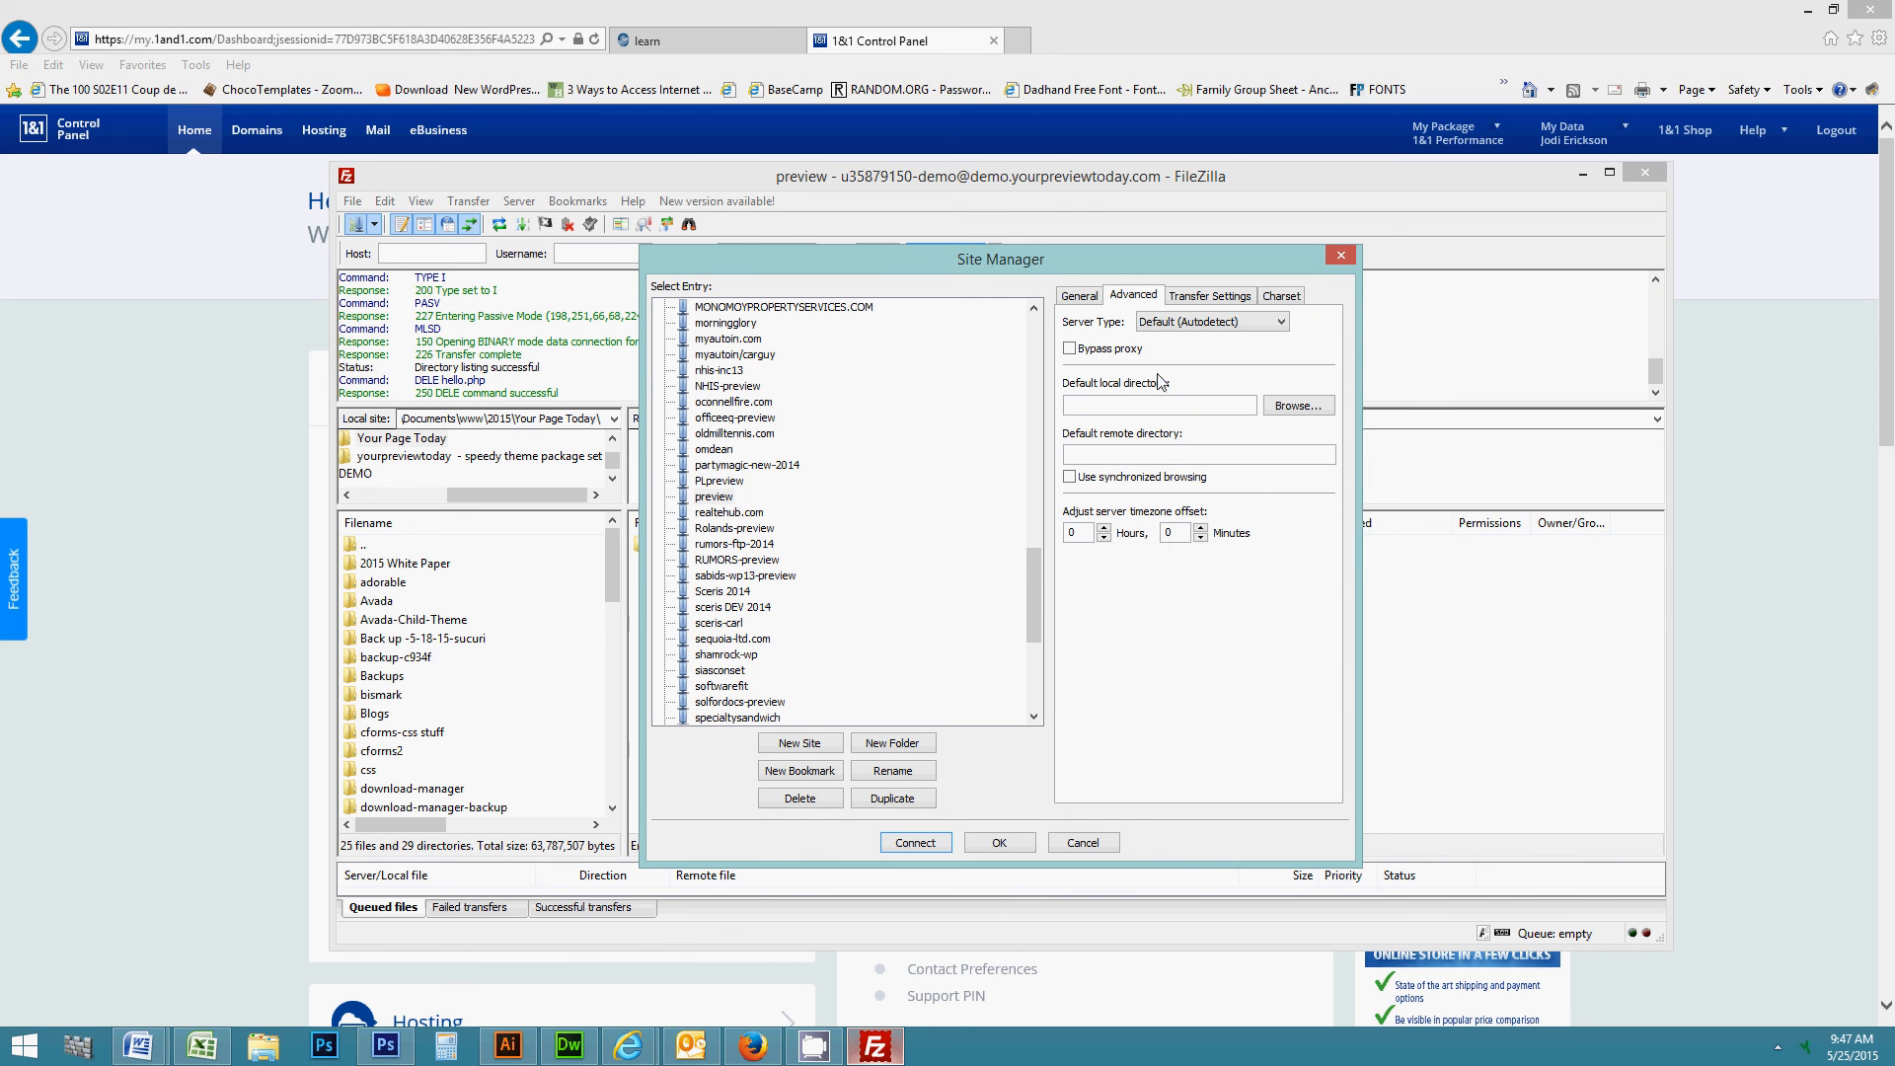
- Set the default local directory to Libraries > Documents > www > DEMO
left_click(1297, 407)
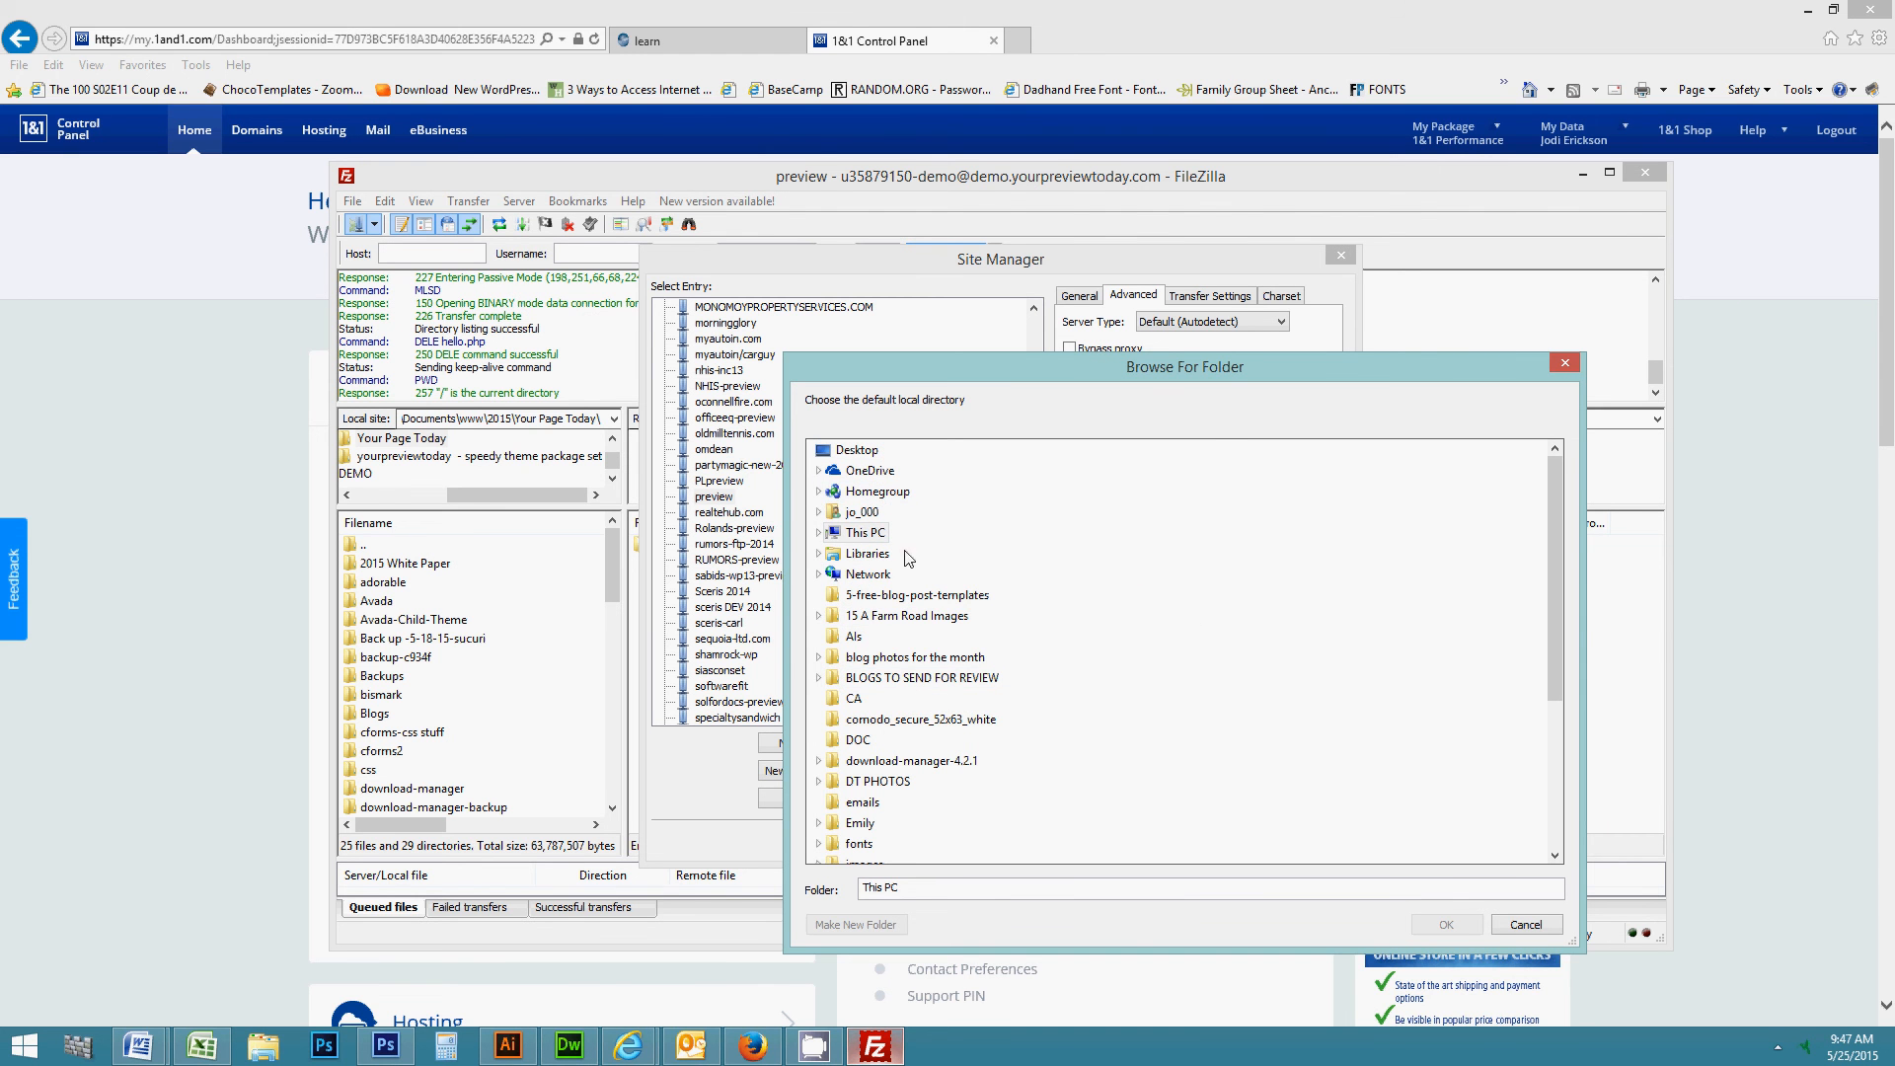
left_click(818, 554)
double_click(885, 575)
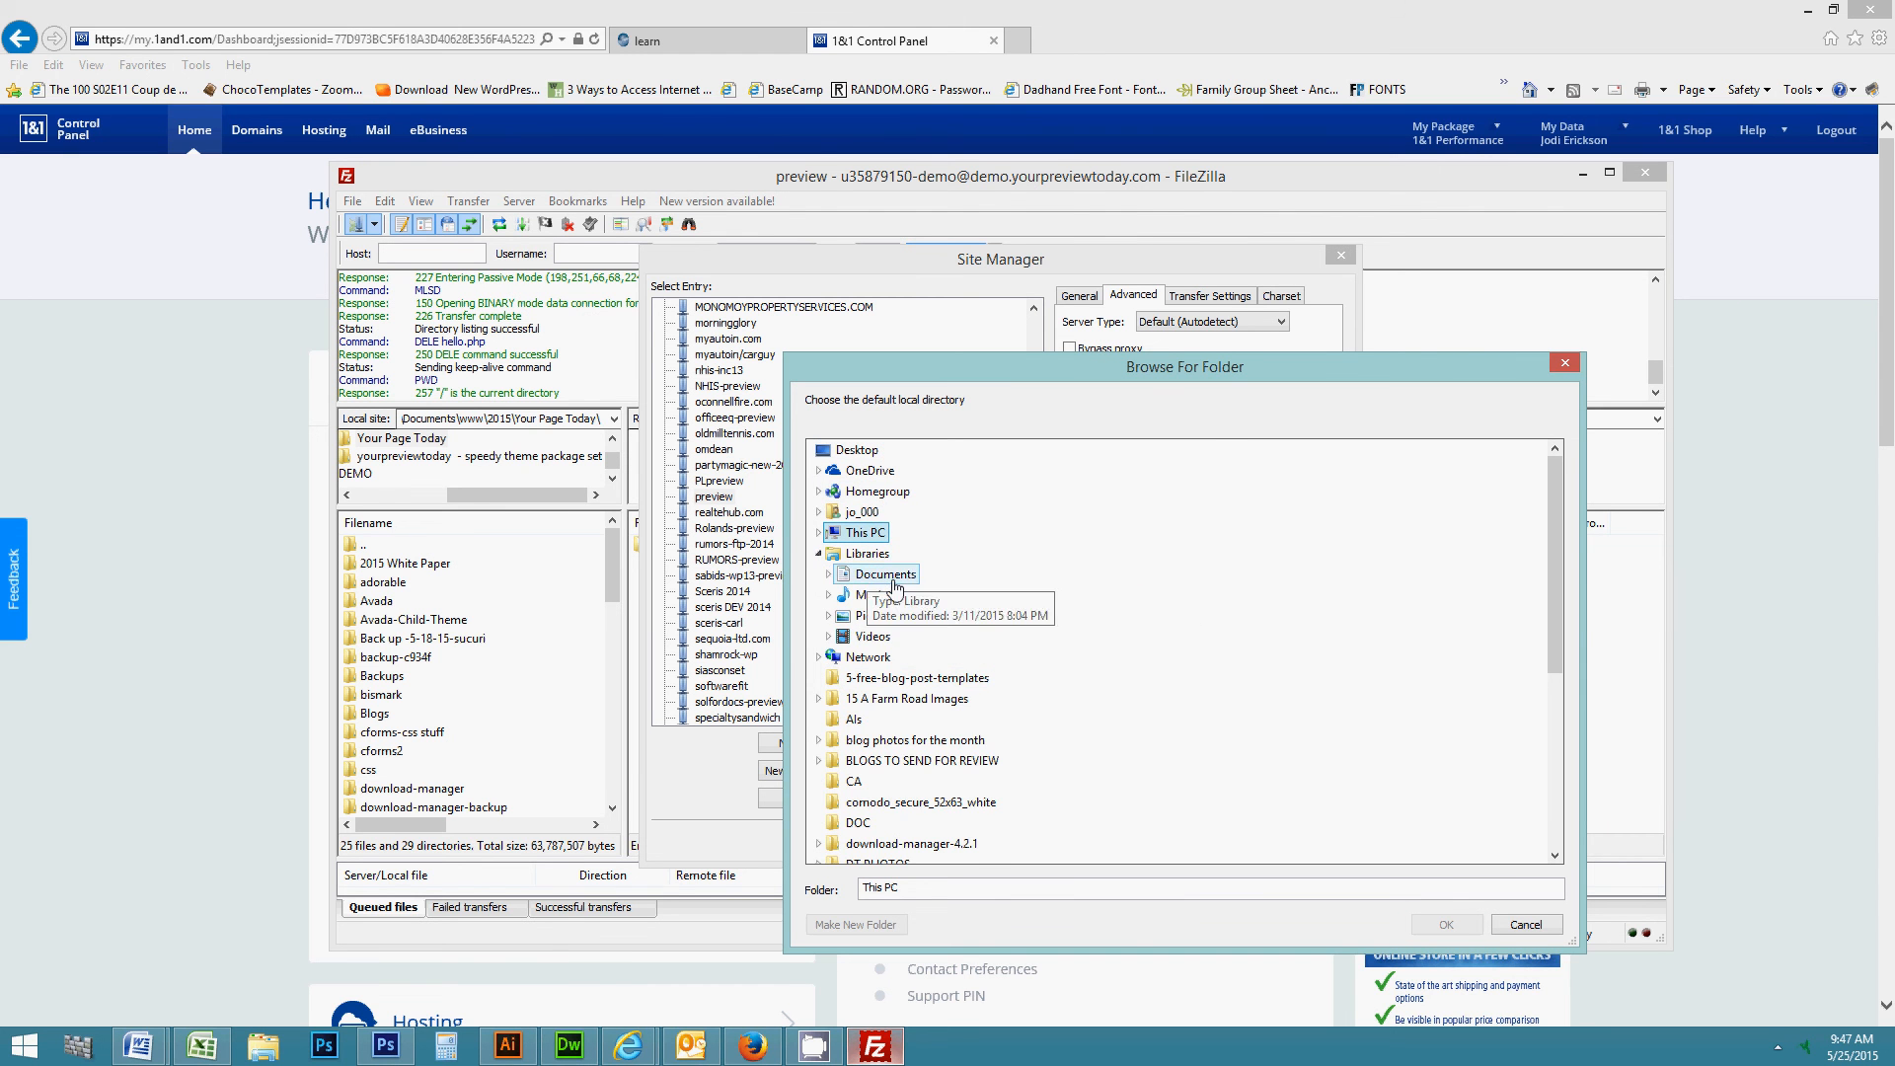
double_click(892, 640)
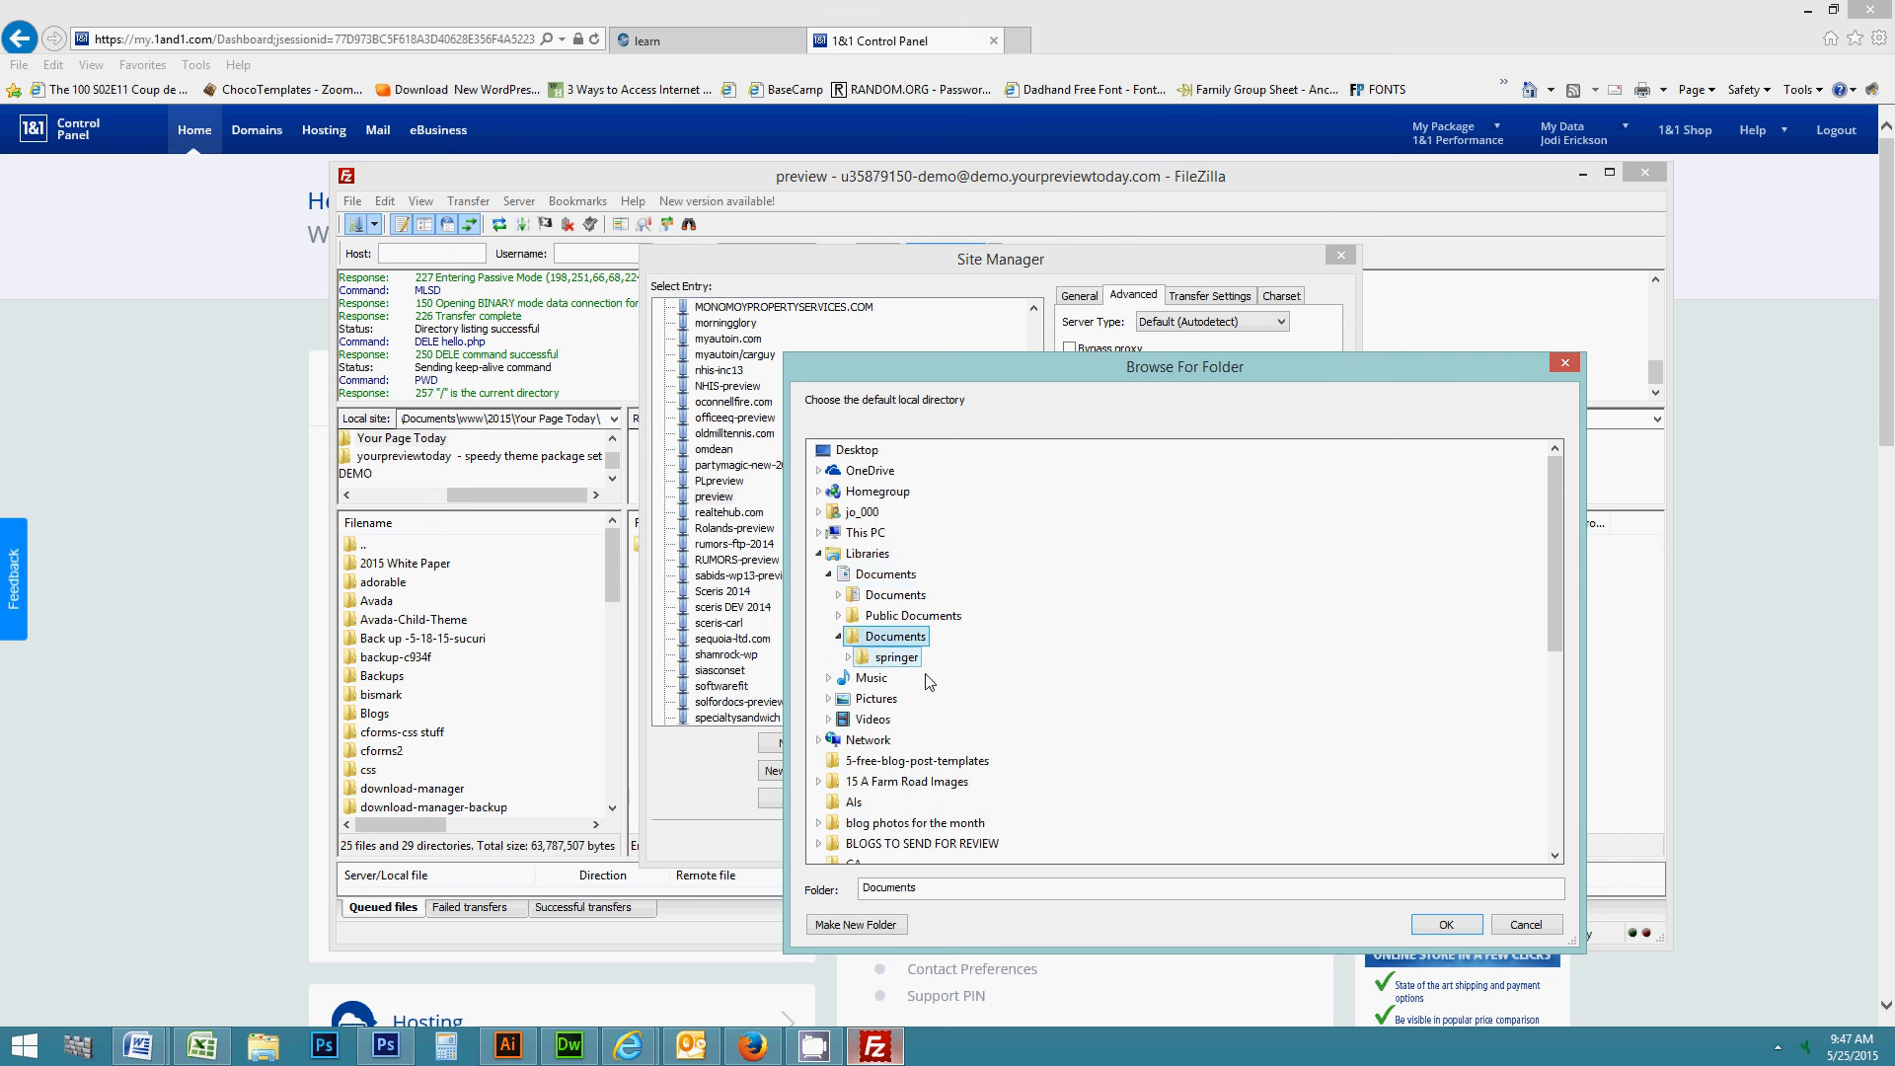
scroll(893, 642, "down", 1)
double_click(864, 534)
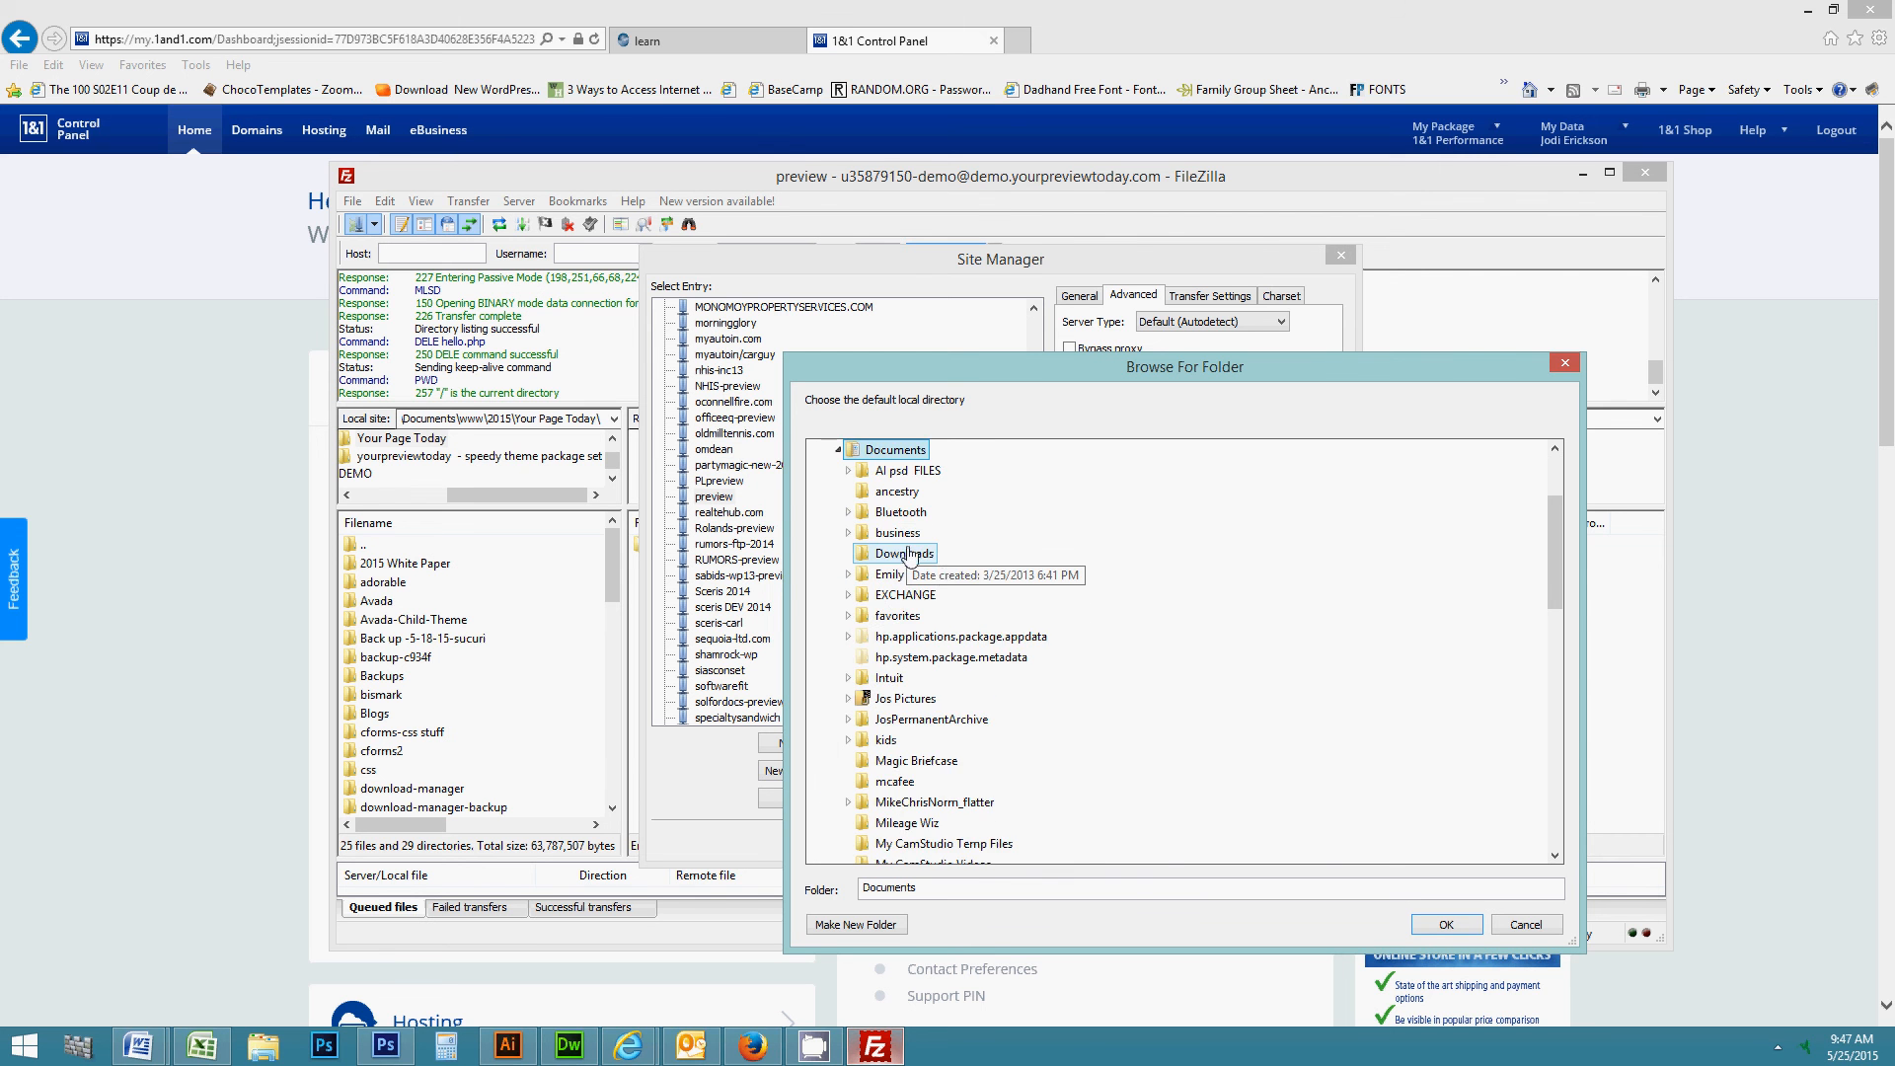
scroll(939, 678, "down", 6)
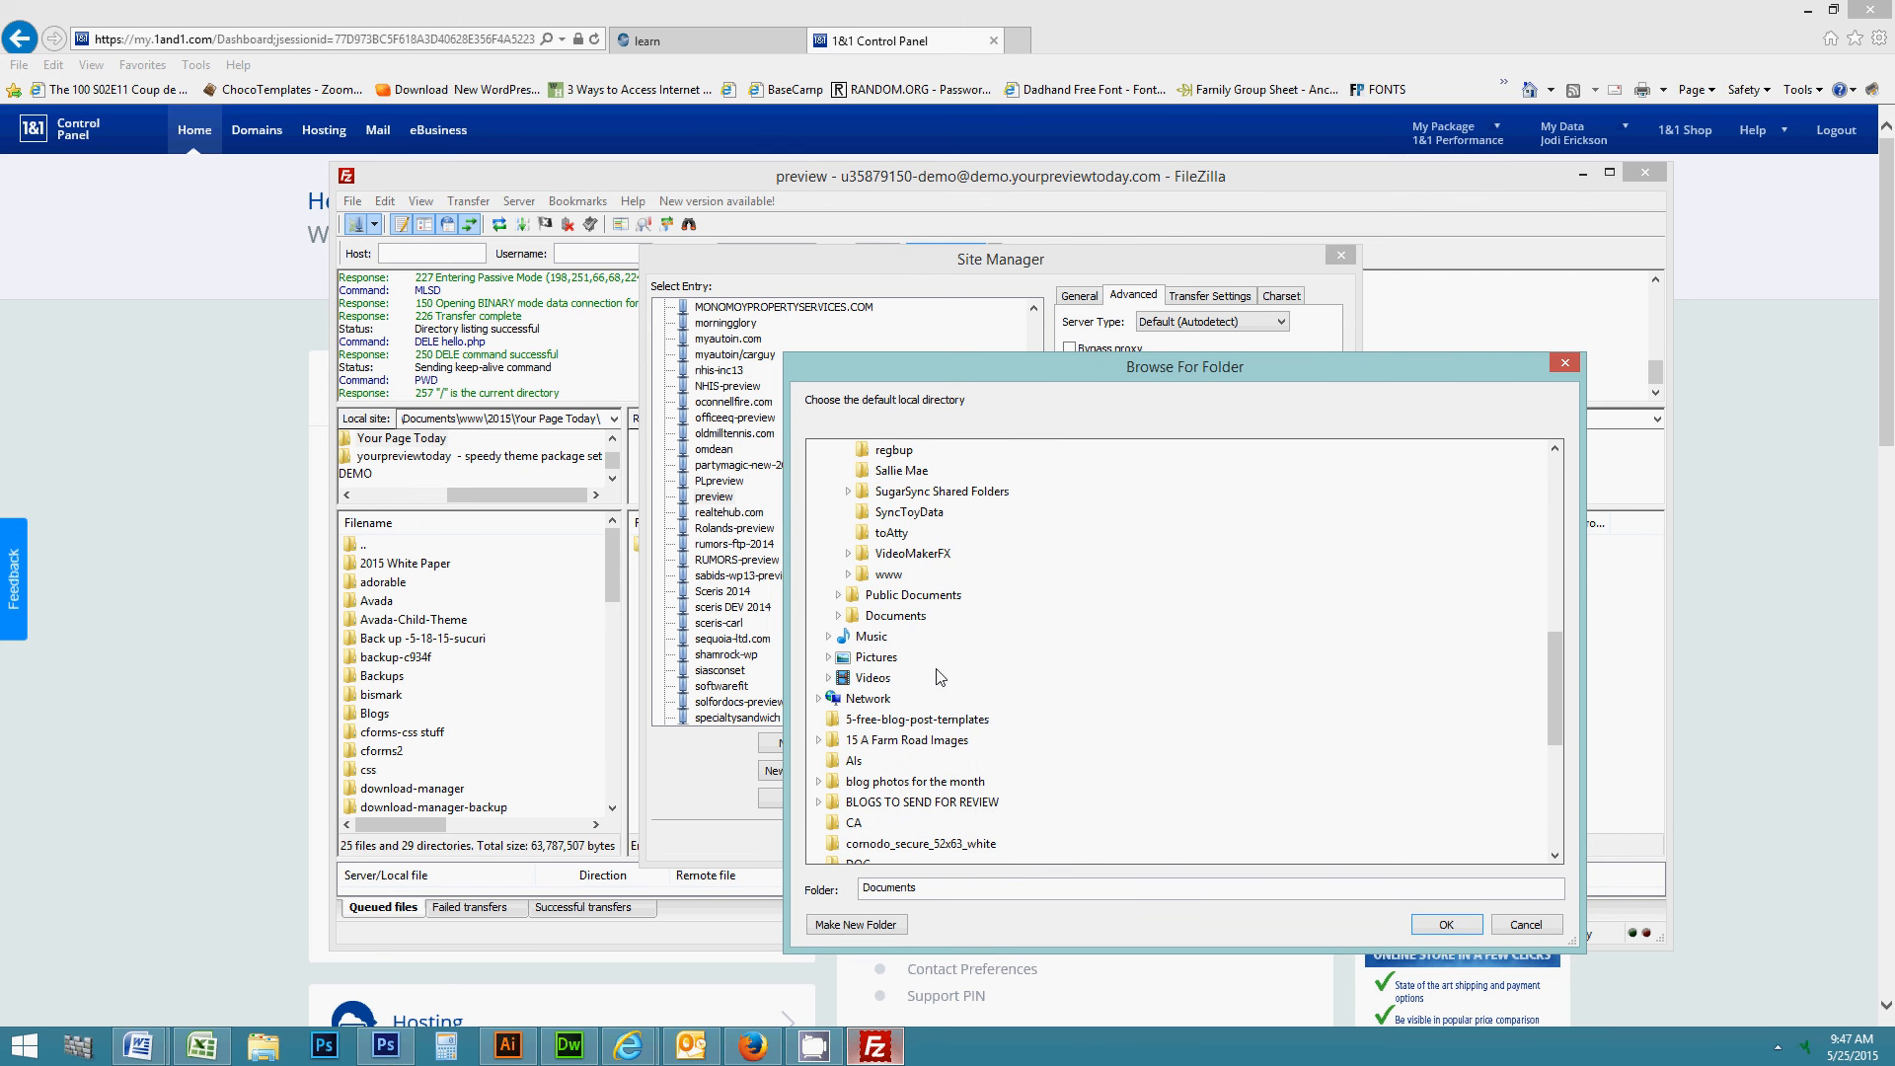
double_click(889, 574)
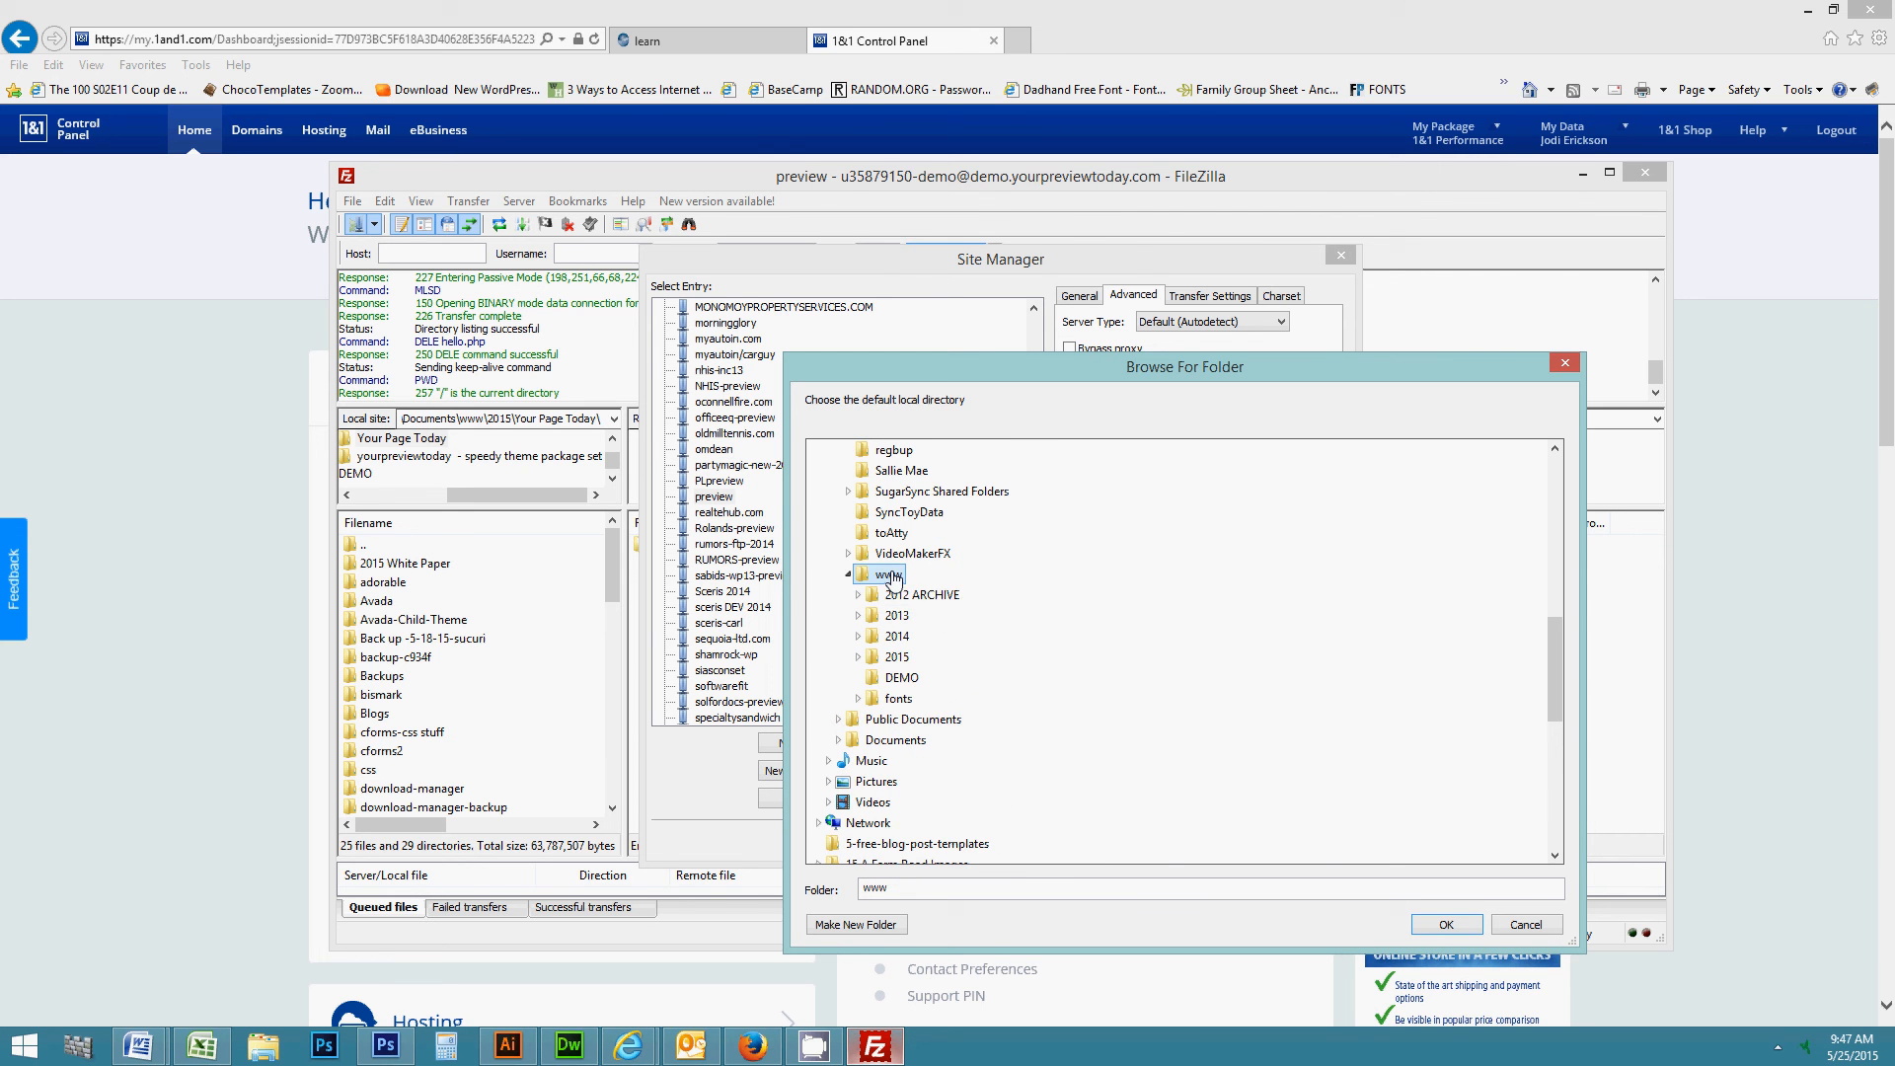
left_click(910, 679)
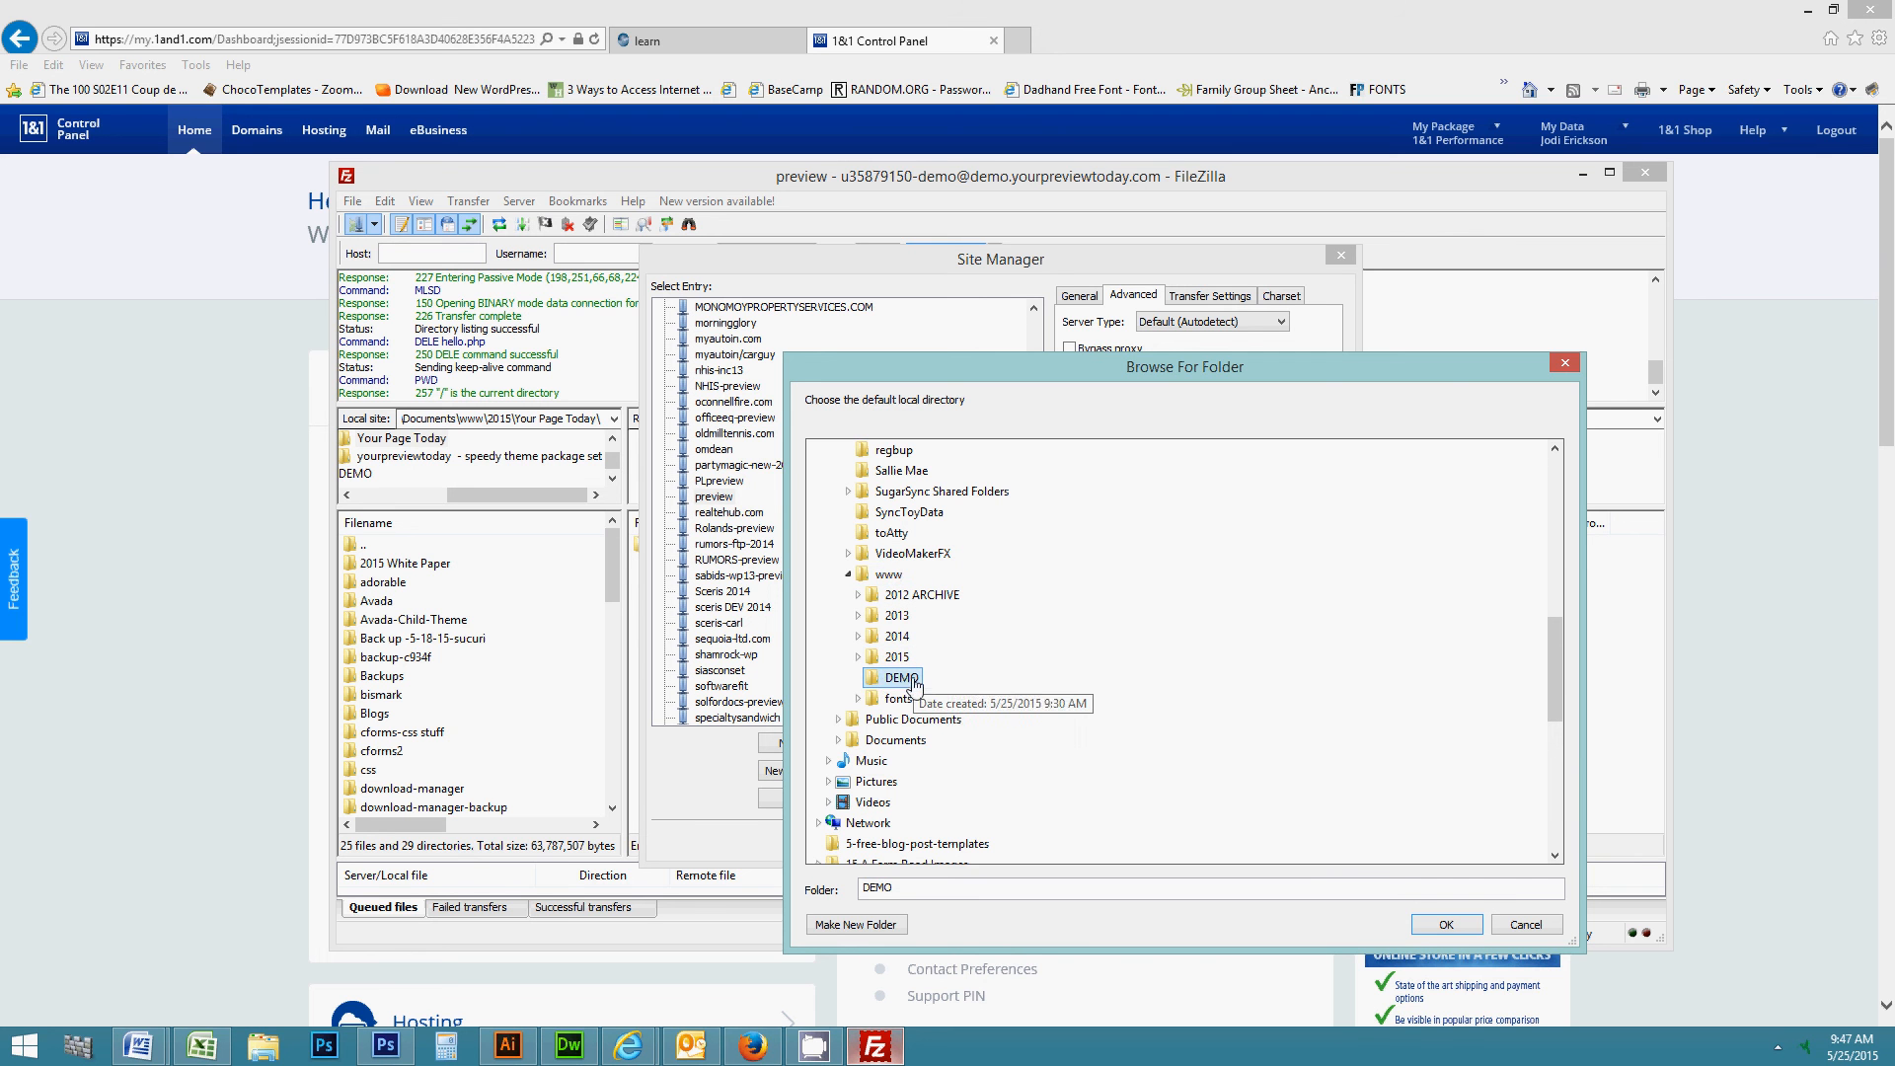
left_click(1444, 925)
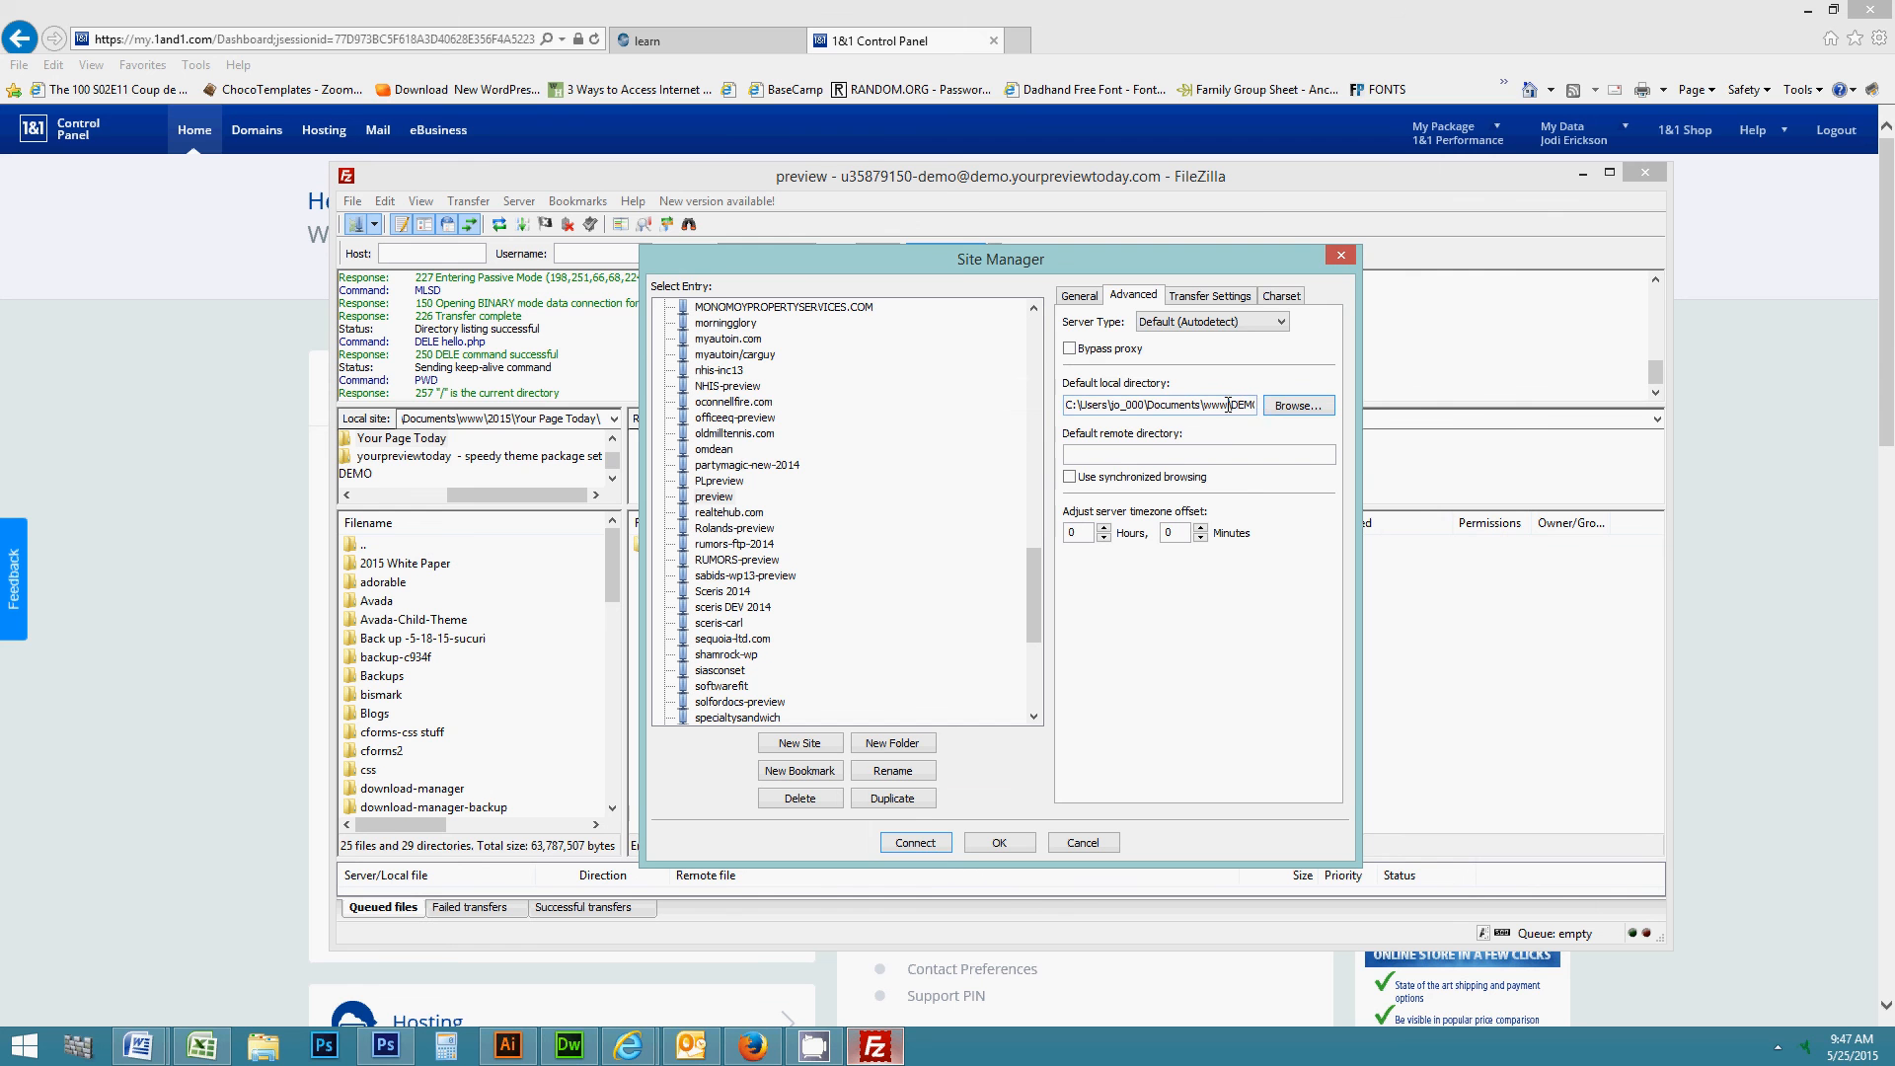
- Reconnect to preview, aborting the old connection, and confirm the local path is www\DEMO
left_click(917, 845)
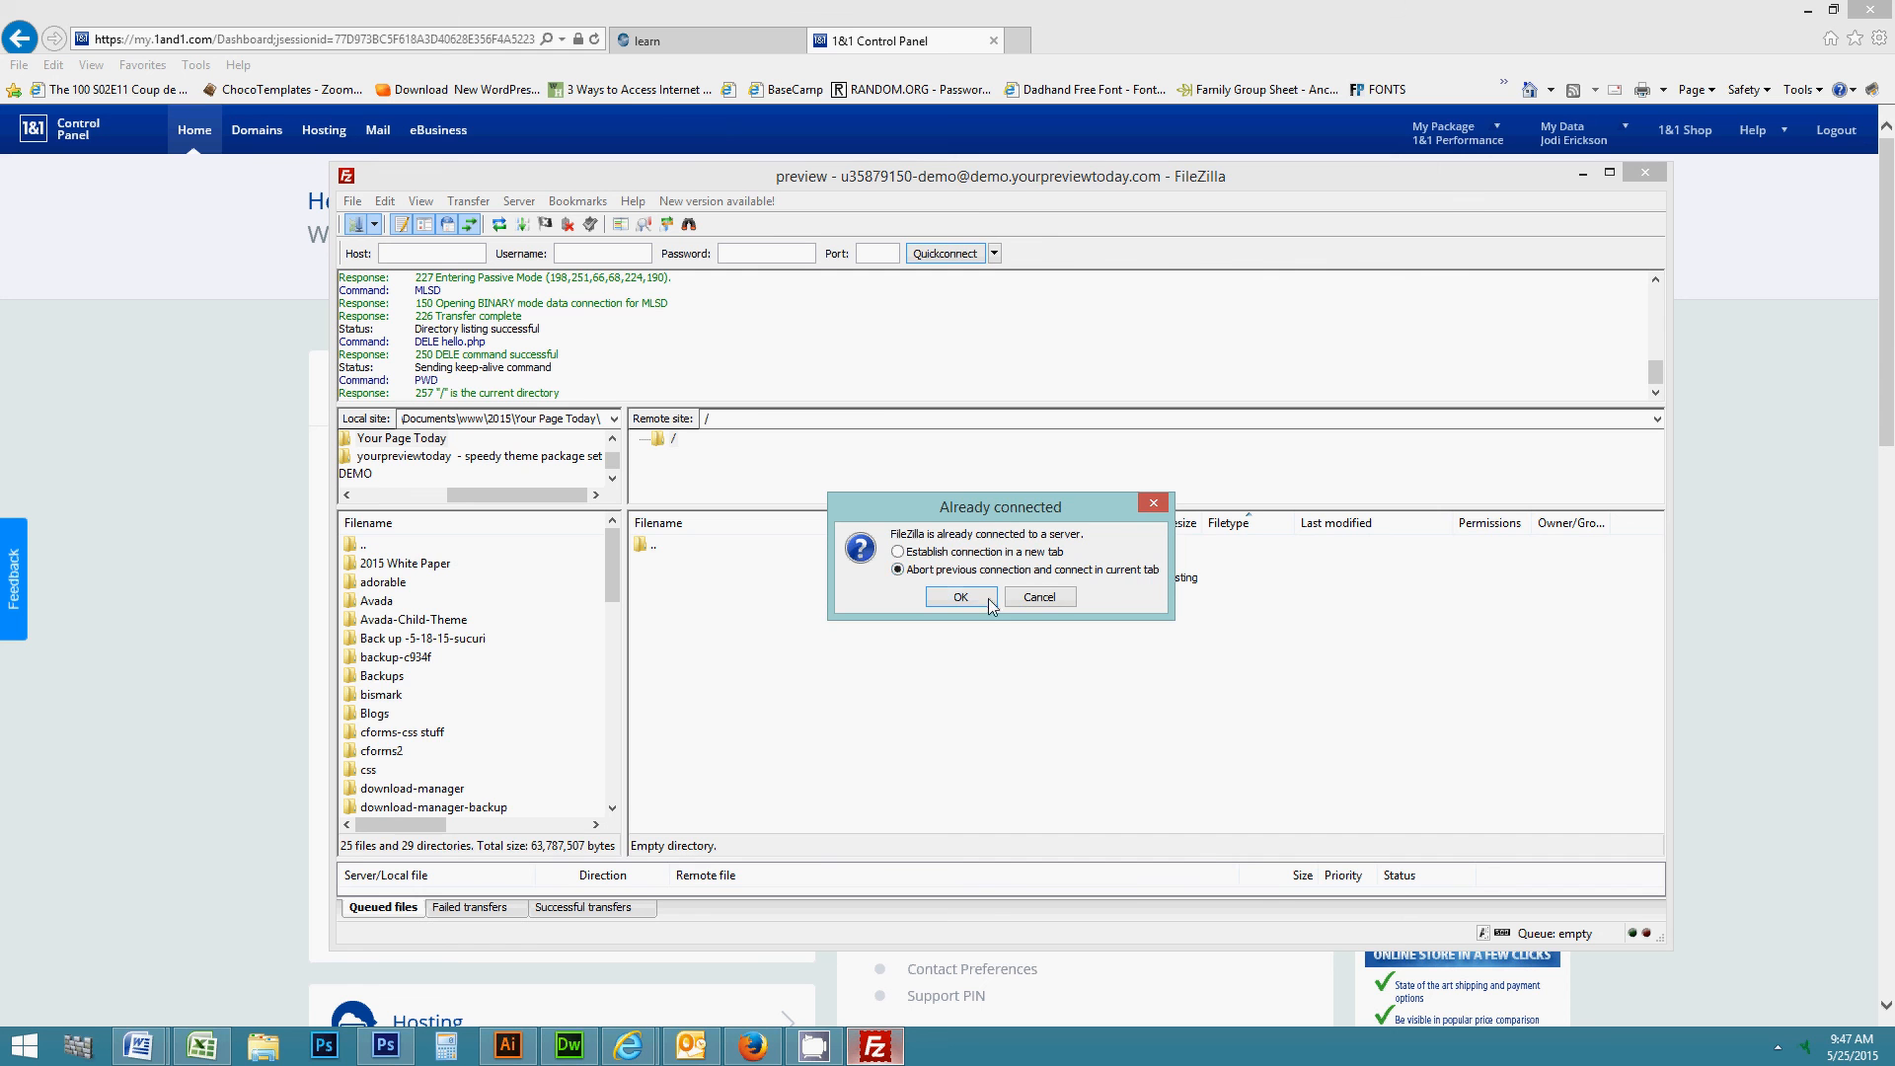
left_click(952, 598)
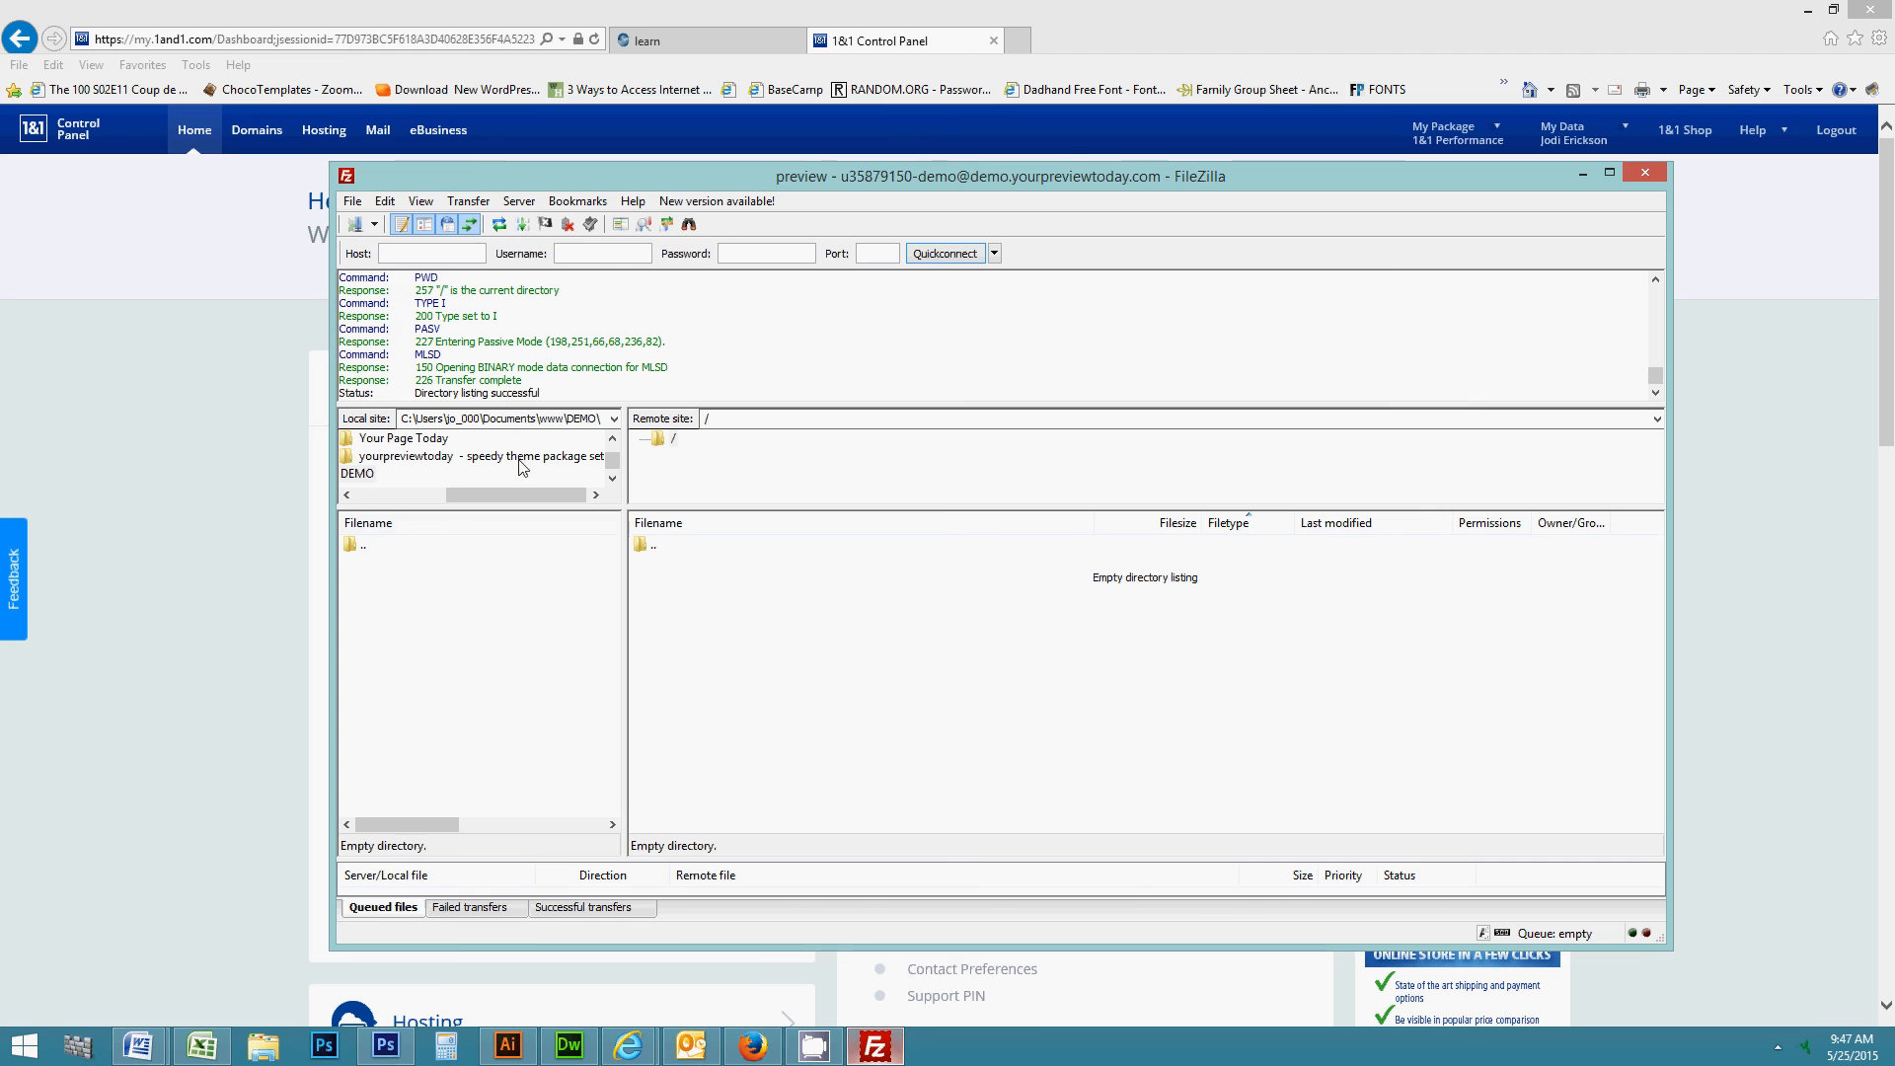
left_click(512, 421)
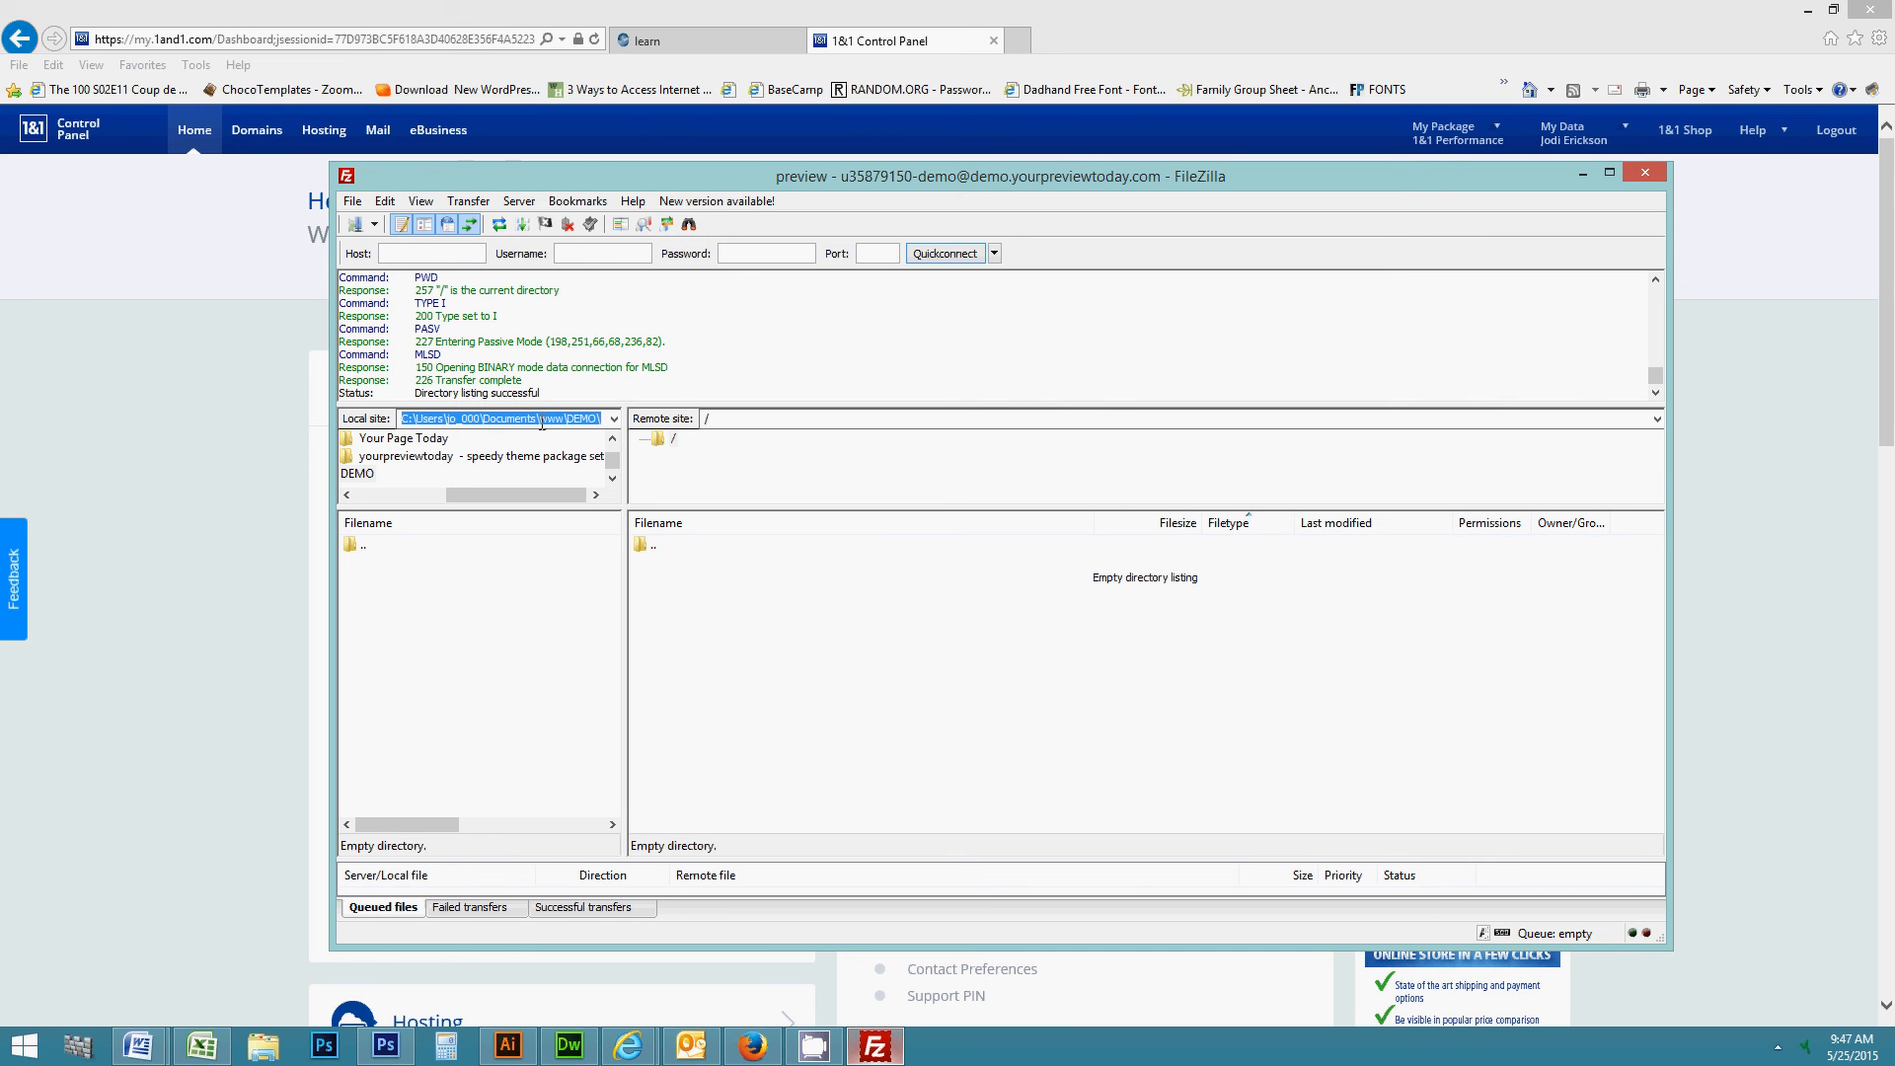
left_click(720, 420)
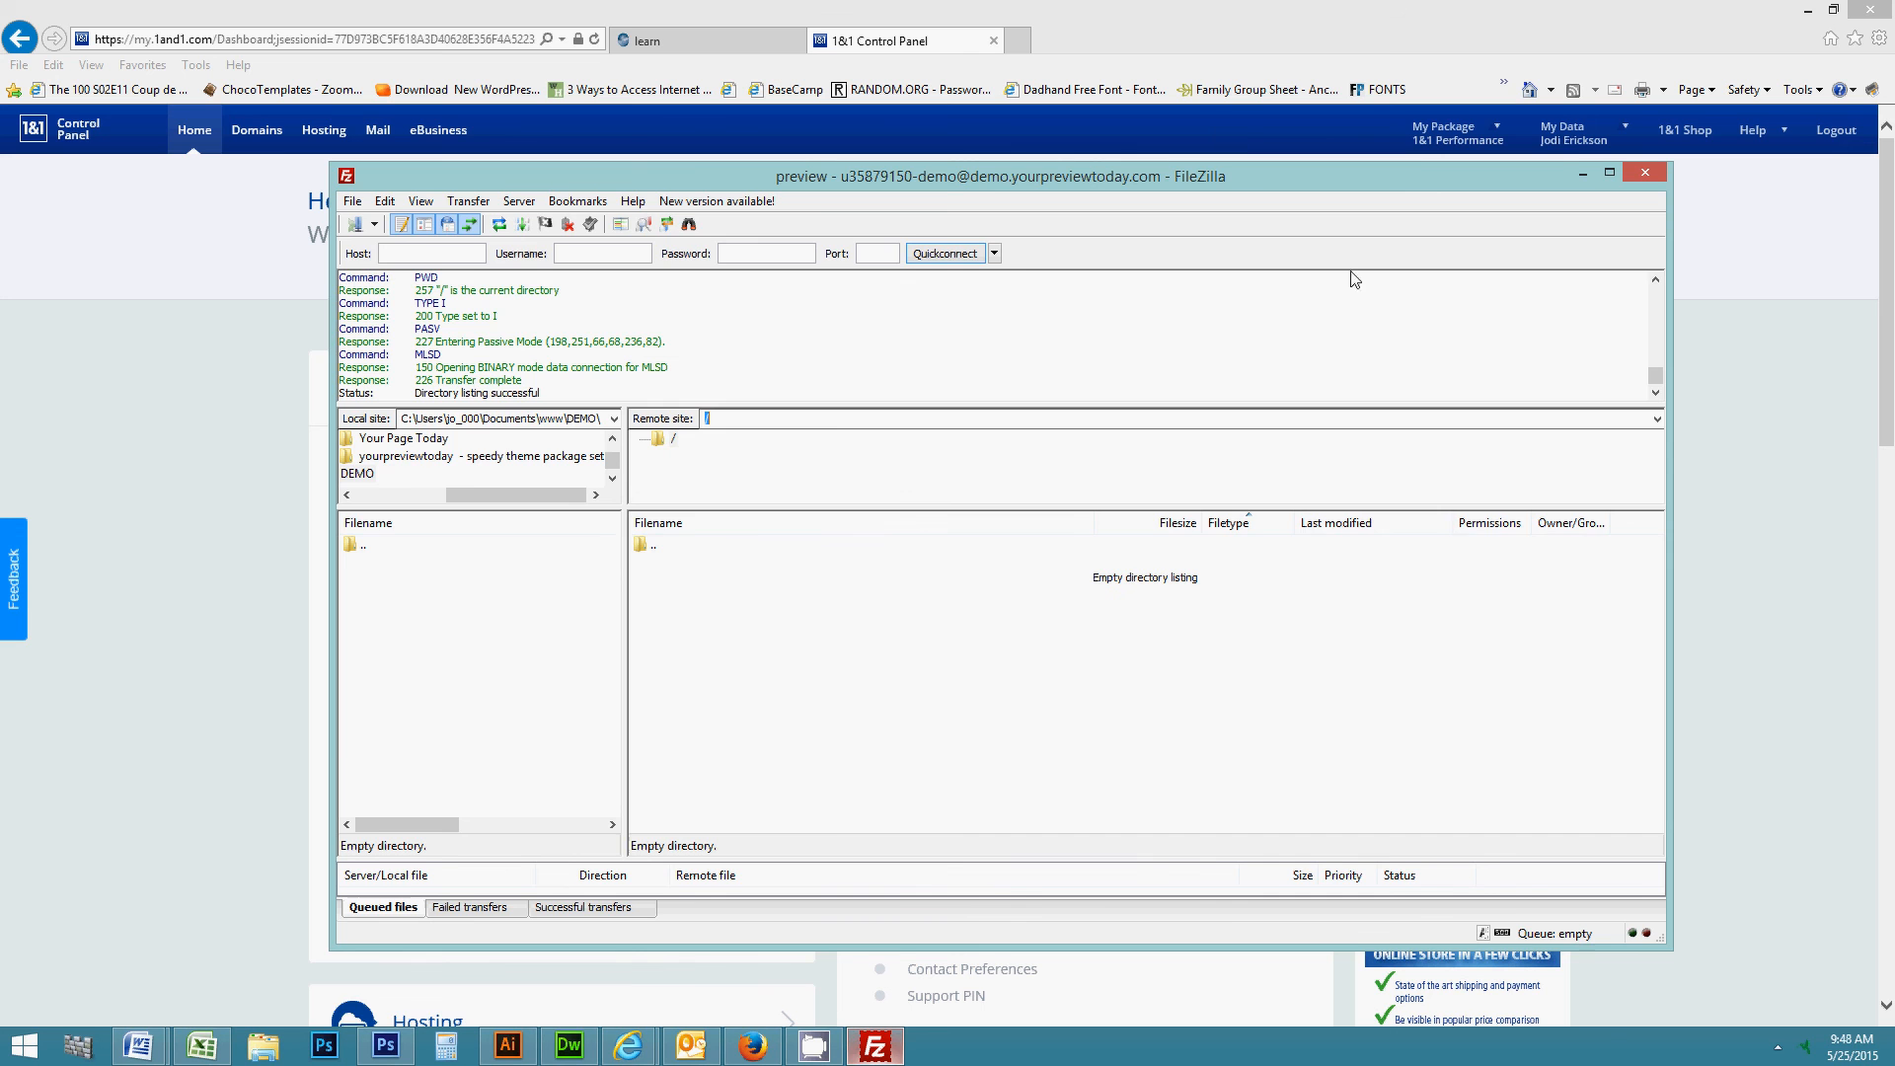
- Minimize FileZilla and scroll the 1&1 dashboard to the Hosting > Manage Webspace section
left_click(1584, 175)
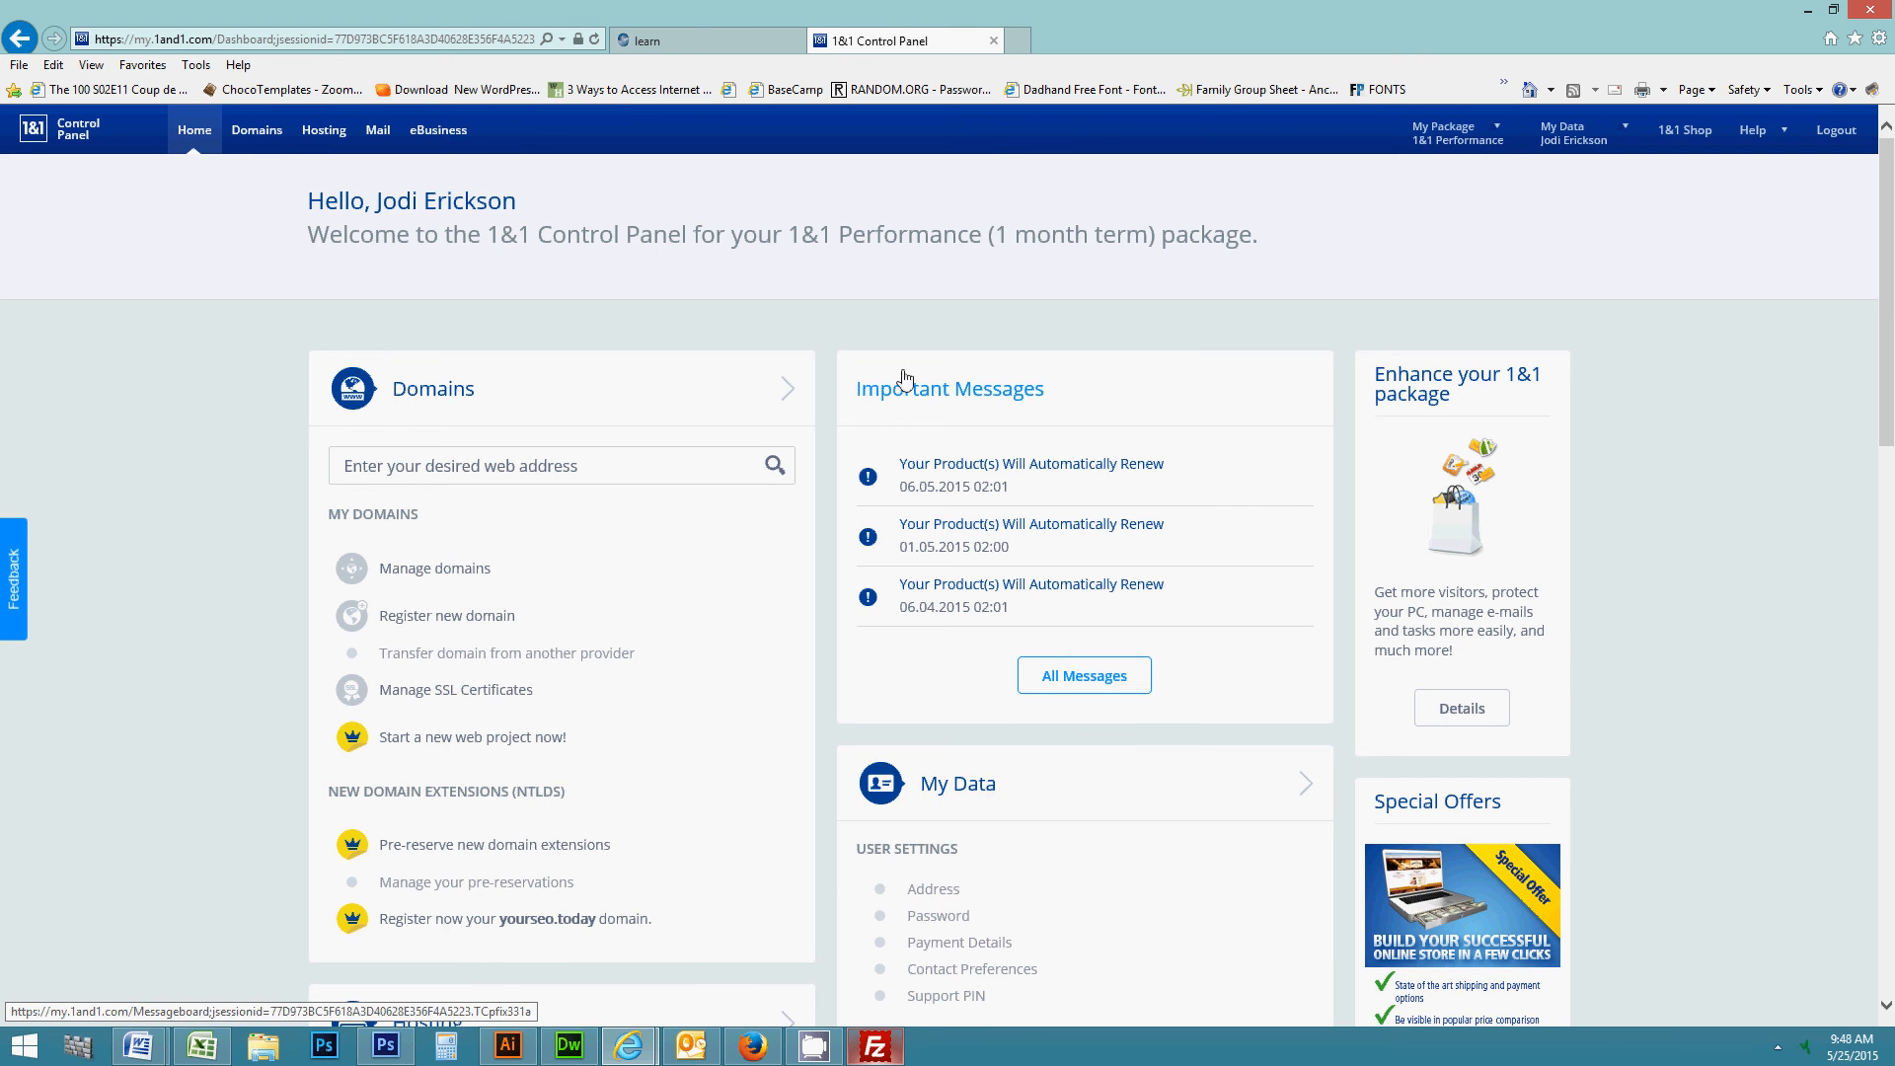
left_click(884, 44)
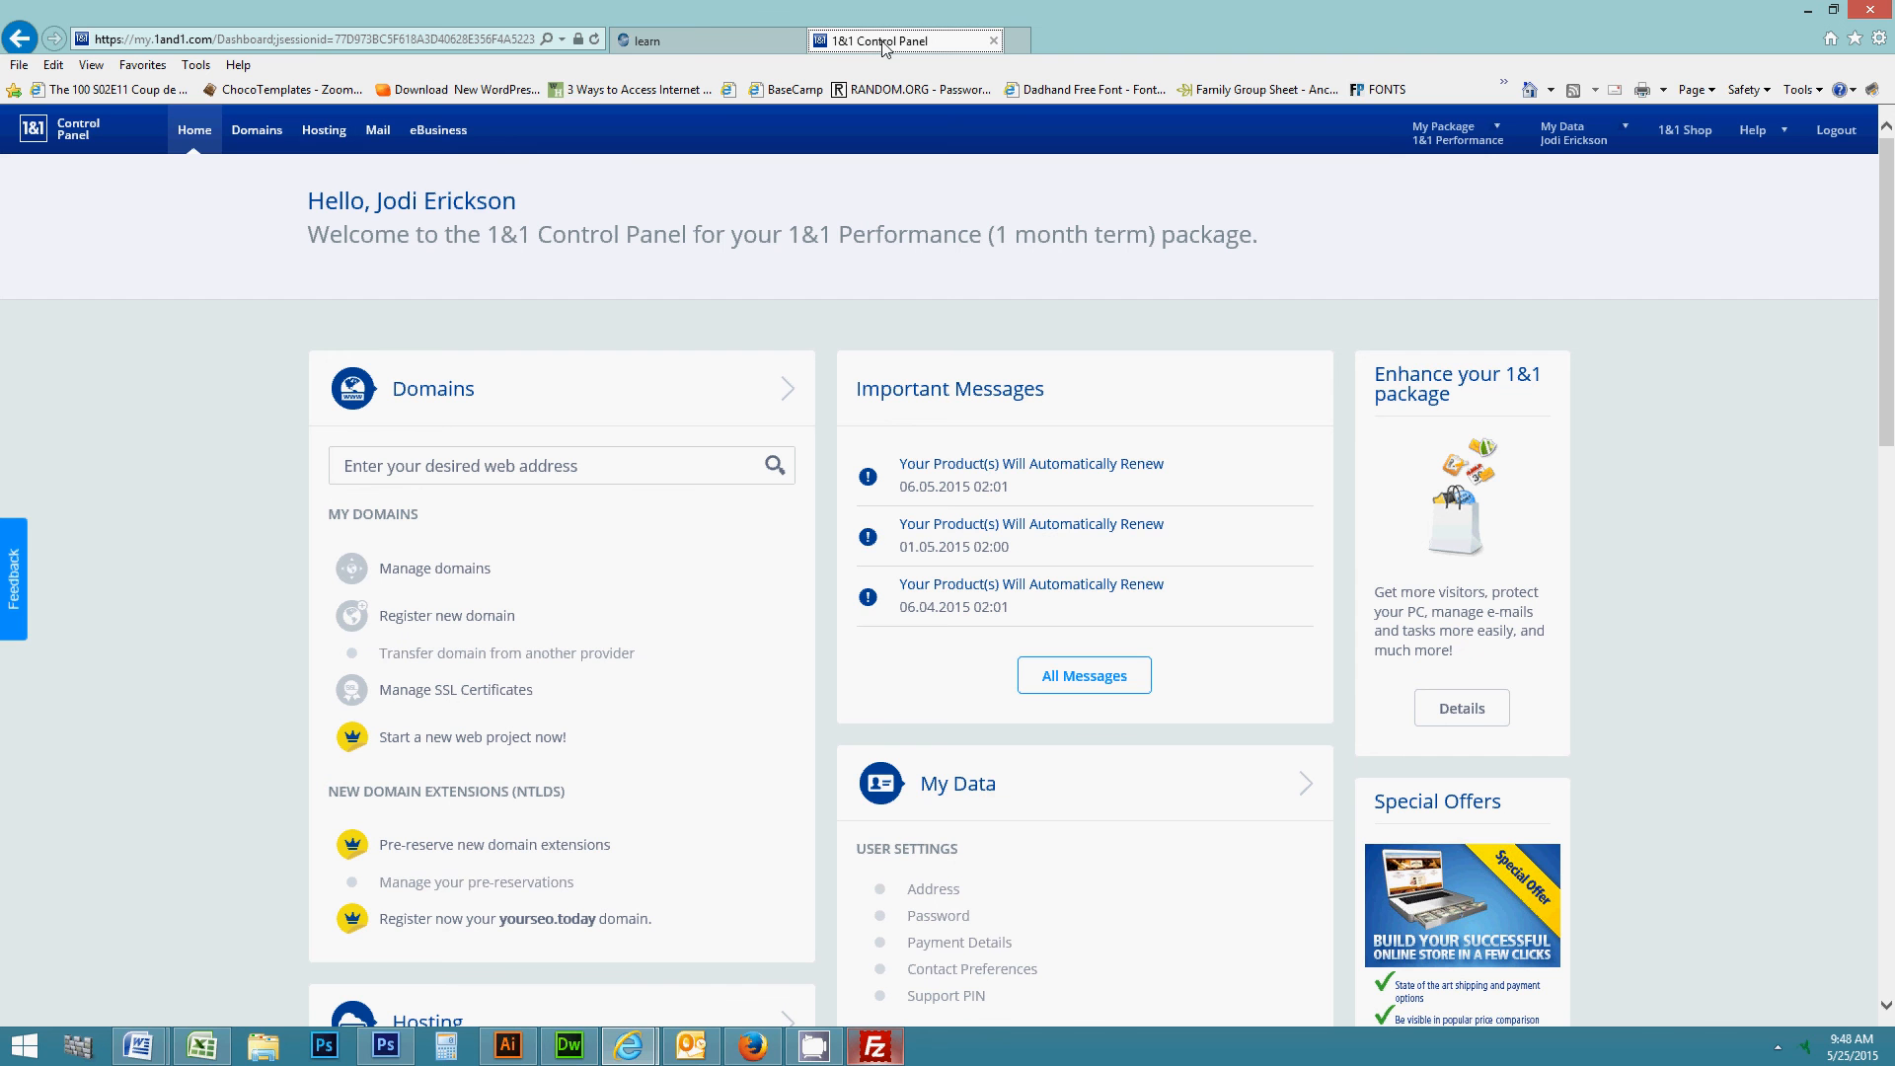
left_click(243, 637)
scroll(243, 637, "down", 5)
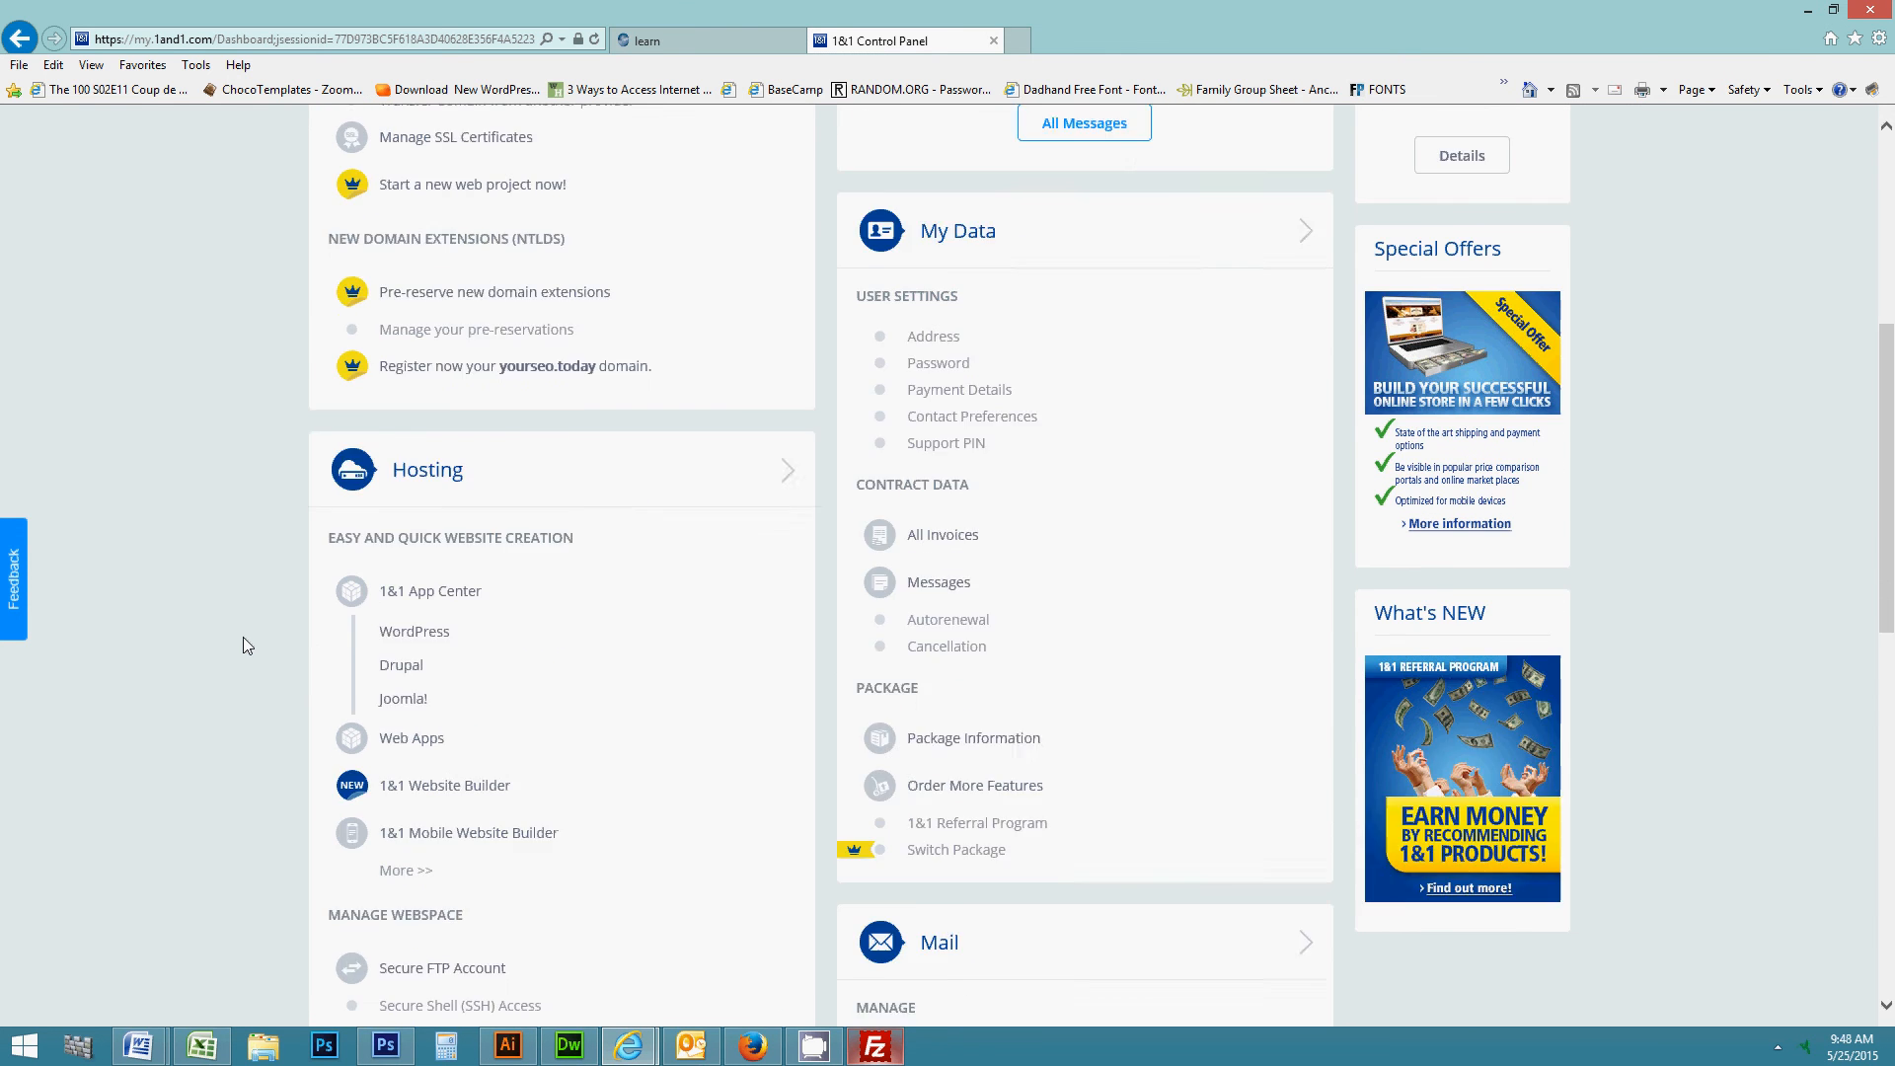
scroll(243, 636, "down", 1)
scroll(627, 674, "down", 1)
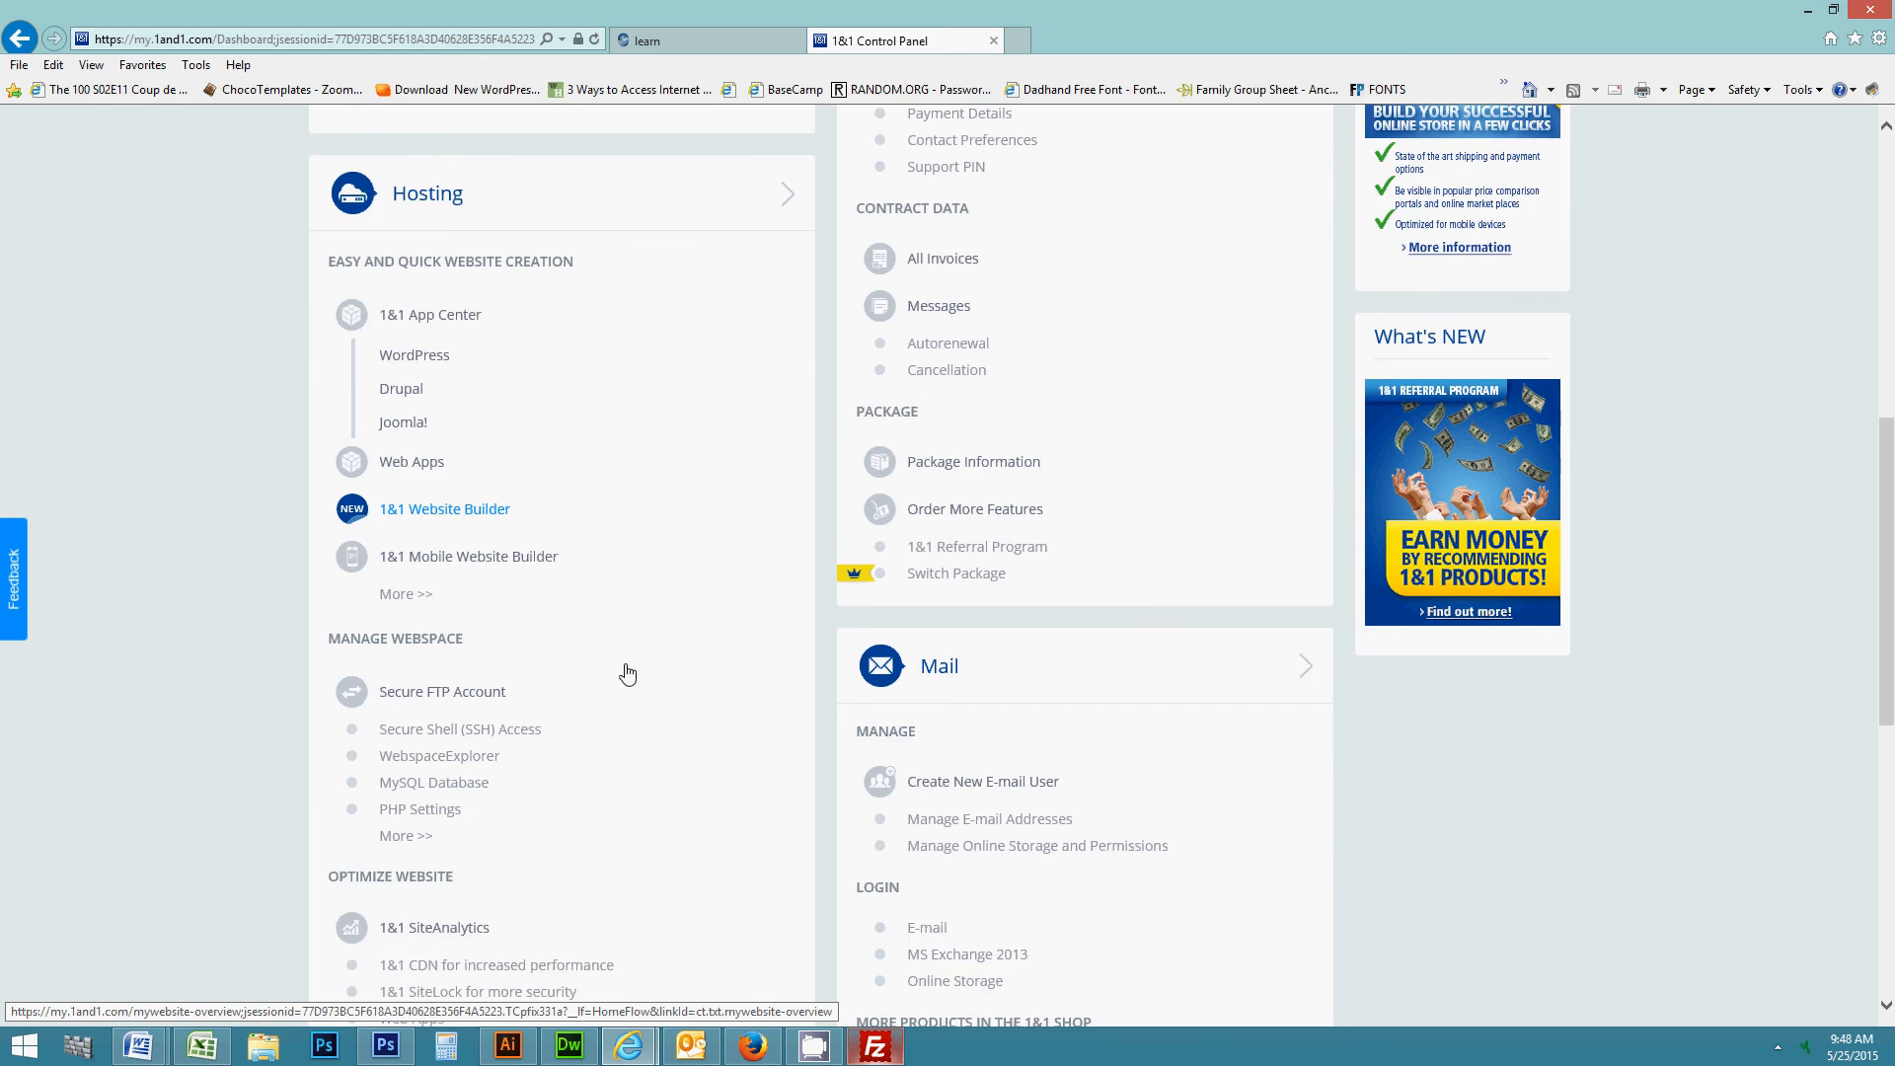
scroll(627, 675, "down", 2)
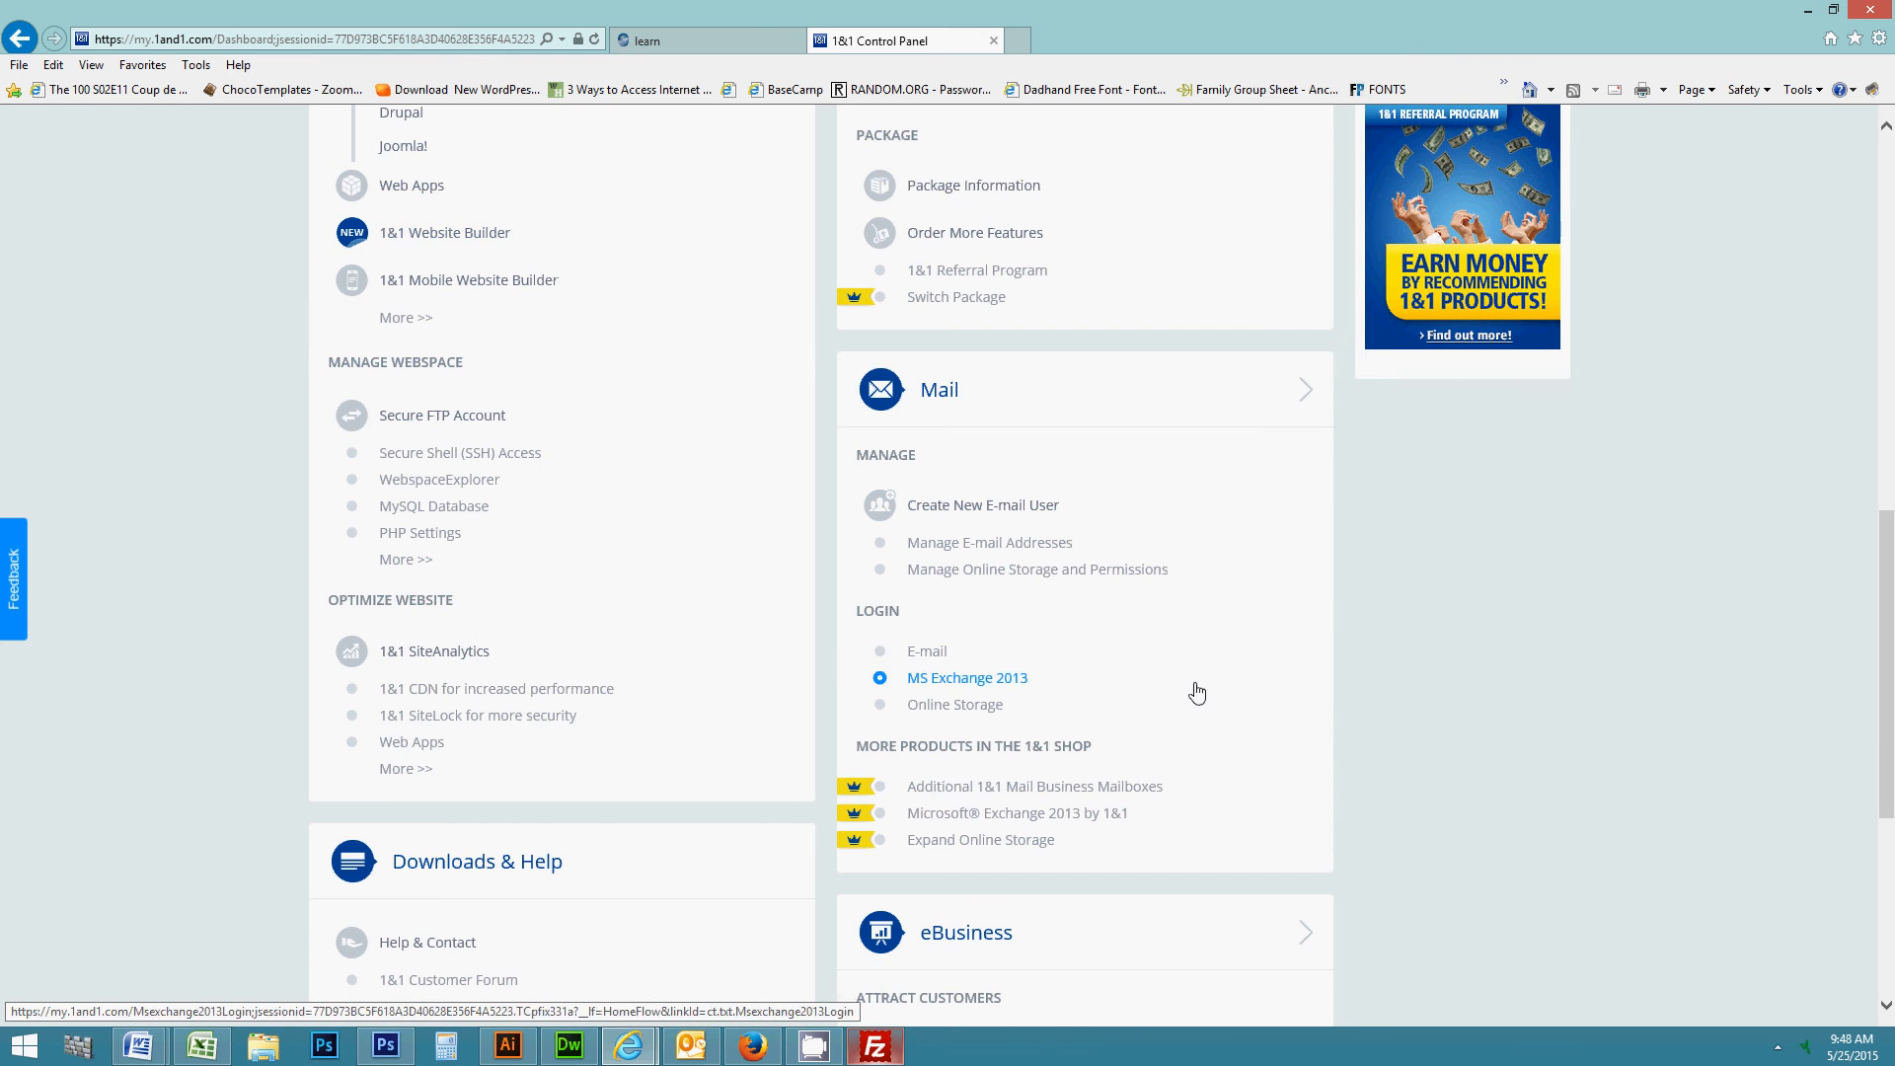
scroll(1185, 706, "down", 2)
scroll(1169, 716, "up", 1)
scroll(1174, 714, "up", 1)
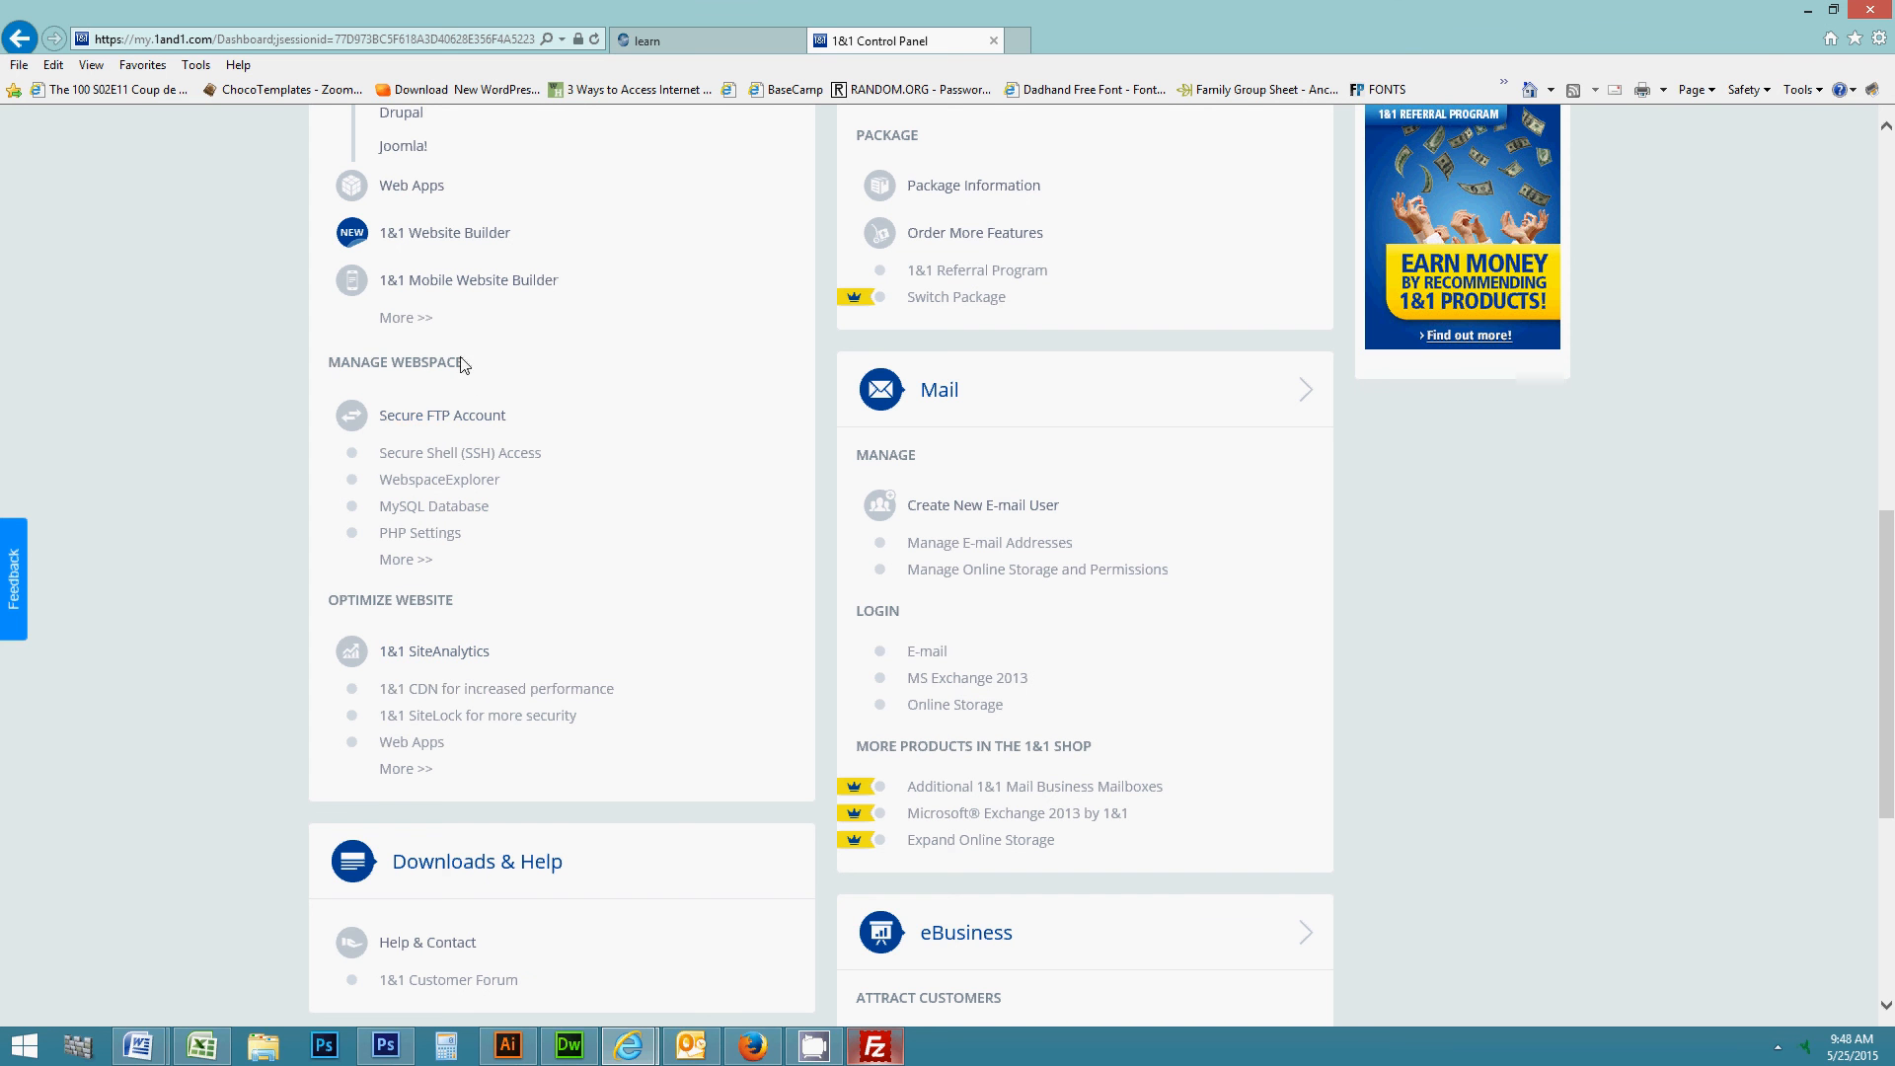
- Go to the MySQL Database page under Manage Webspace and start a New Database
left_click(430, 519)
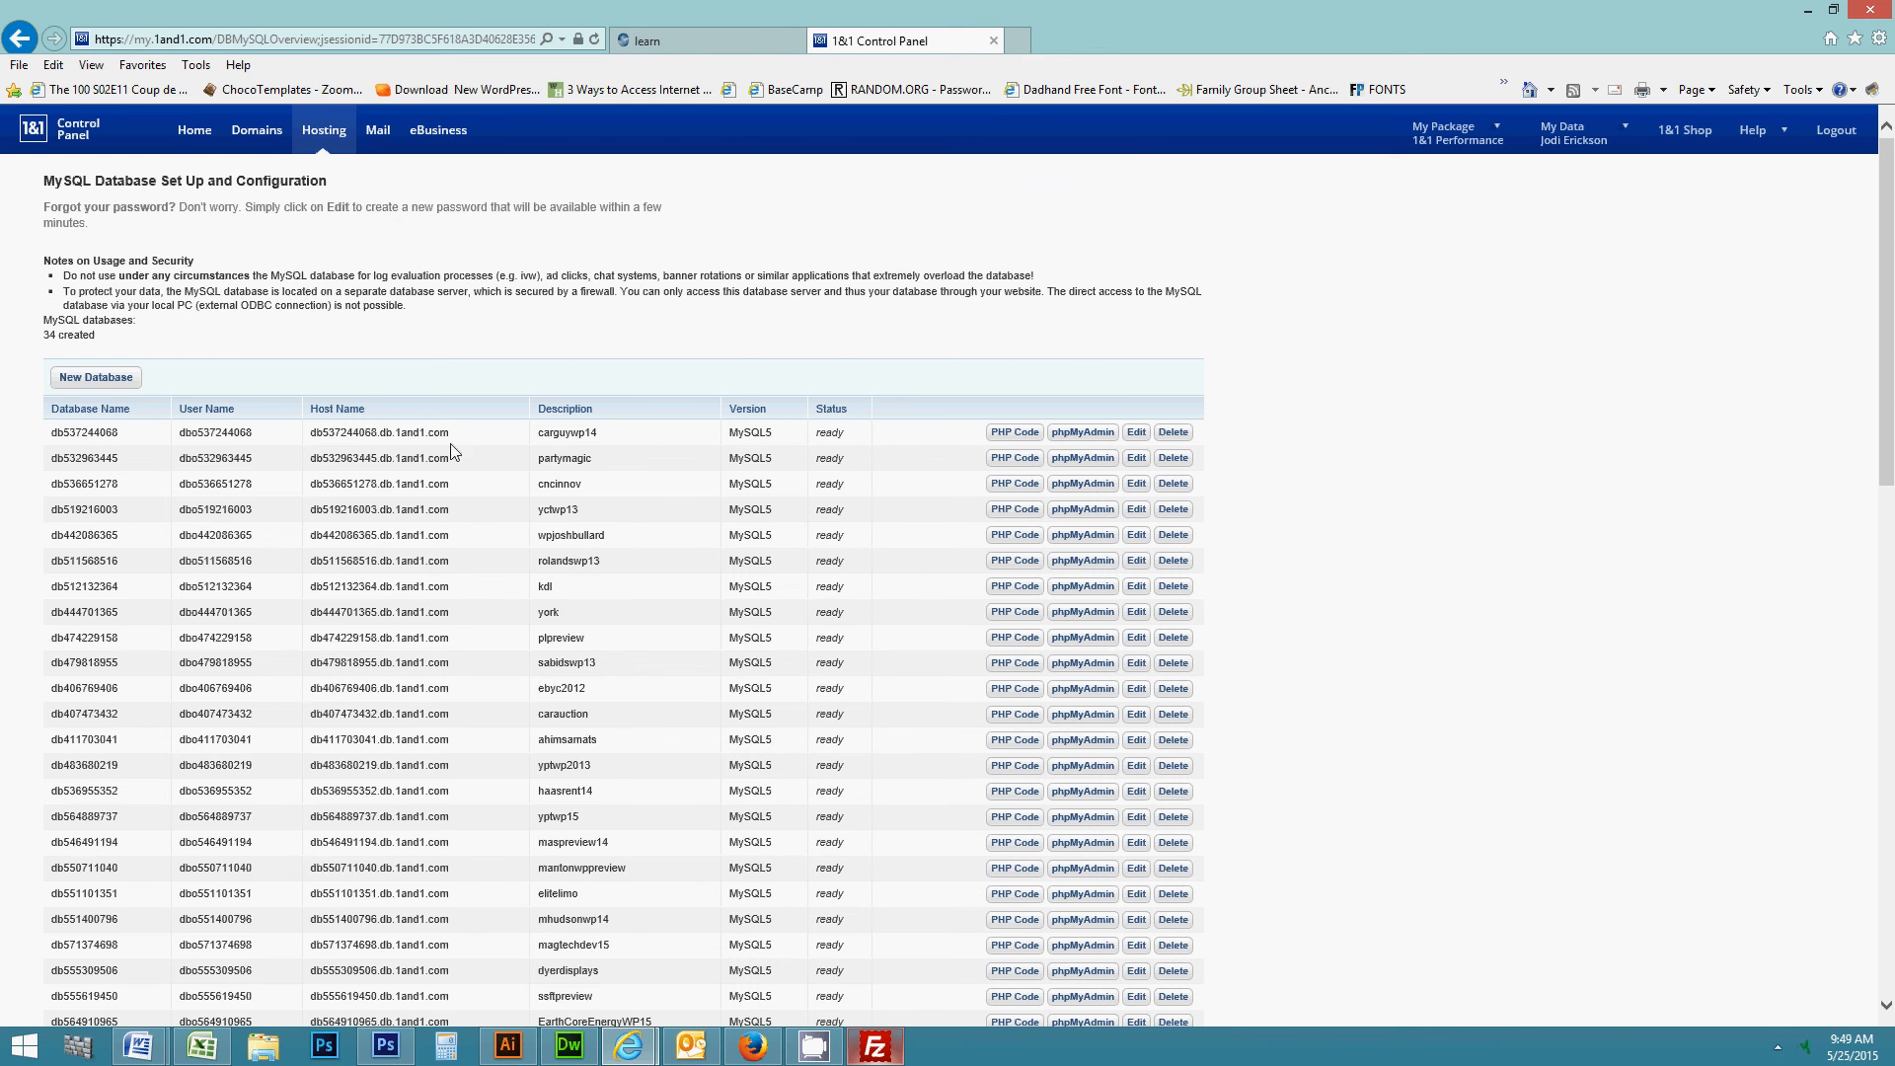
scroll(392, 706, "down", 3)
scroll(389, 716, "down", 4)
scroll(388, 711, "up", 7)
left_click(79, 387)
- Fill the setup form with description 'demo' and the password twice, then submit Set Up
left_click(108, 382)
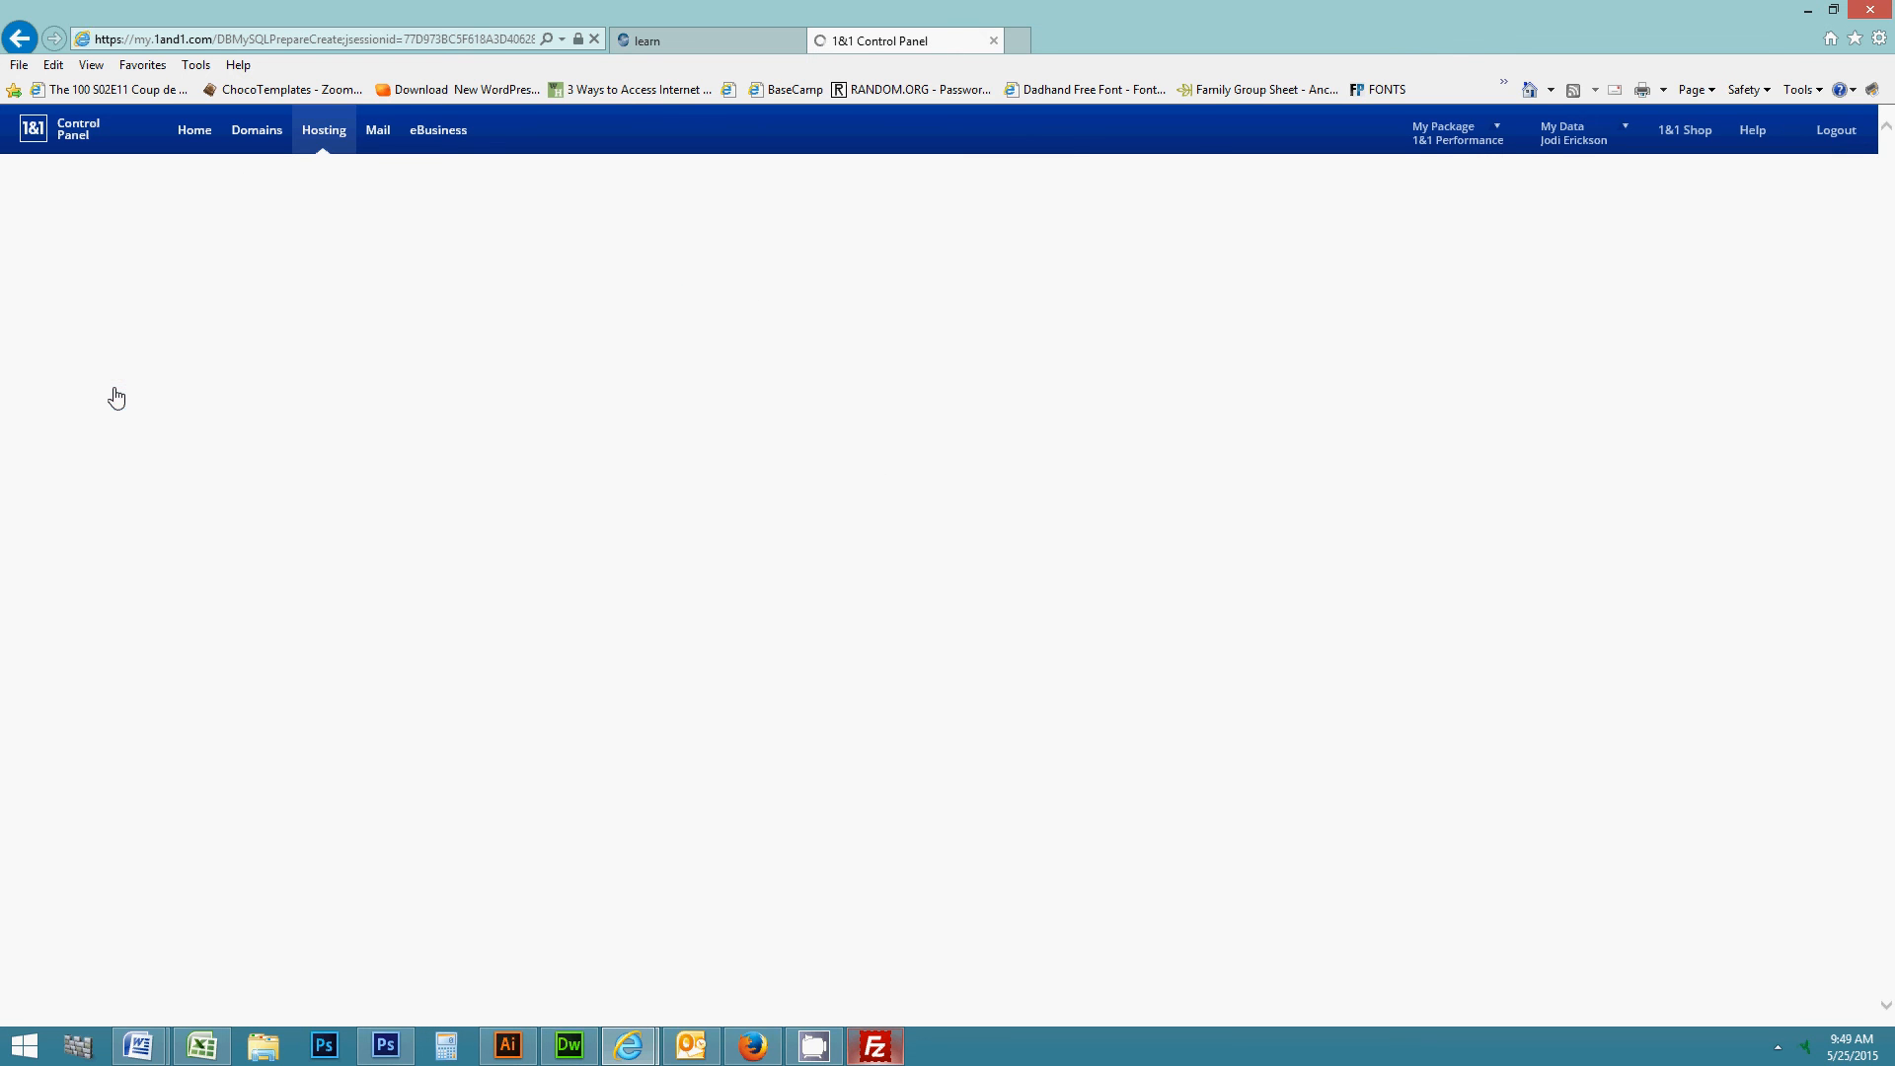
left_click(325, 323)
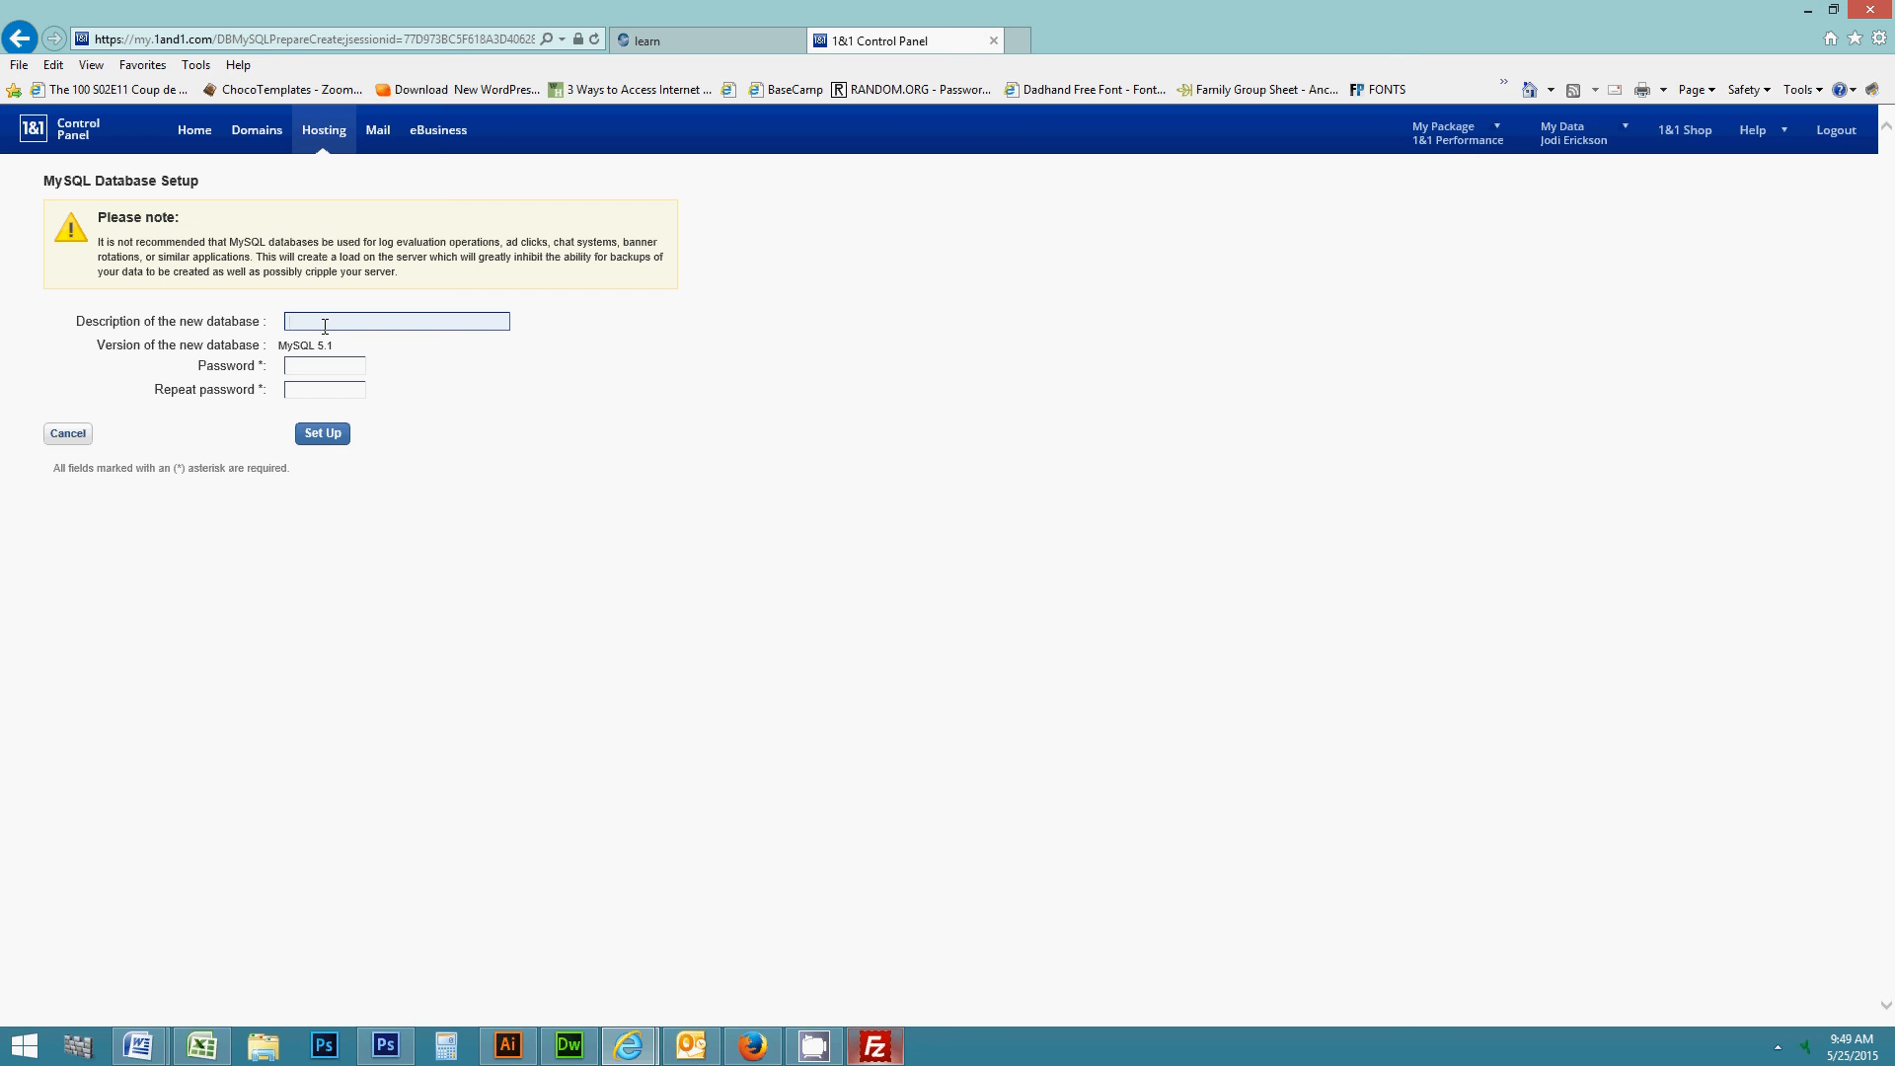
type("demo")
left_click(324, 363)
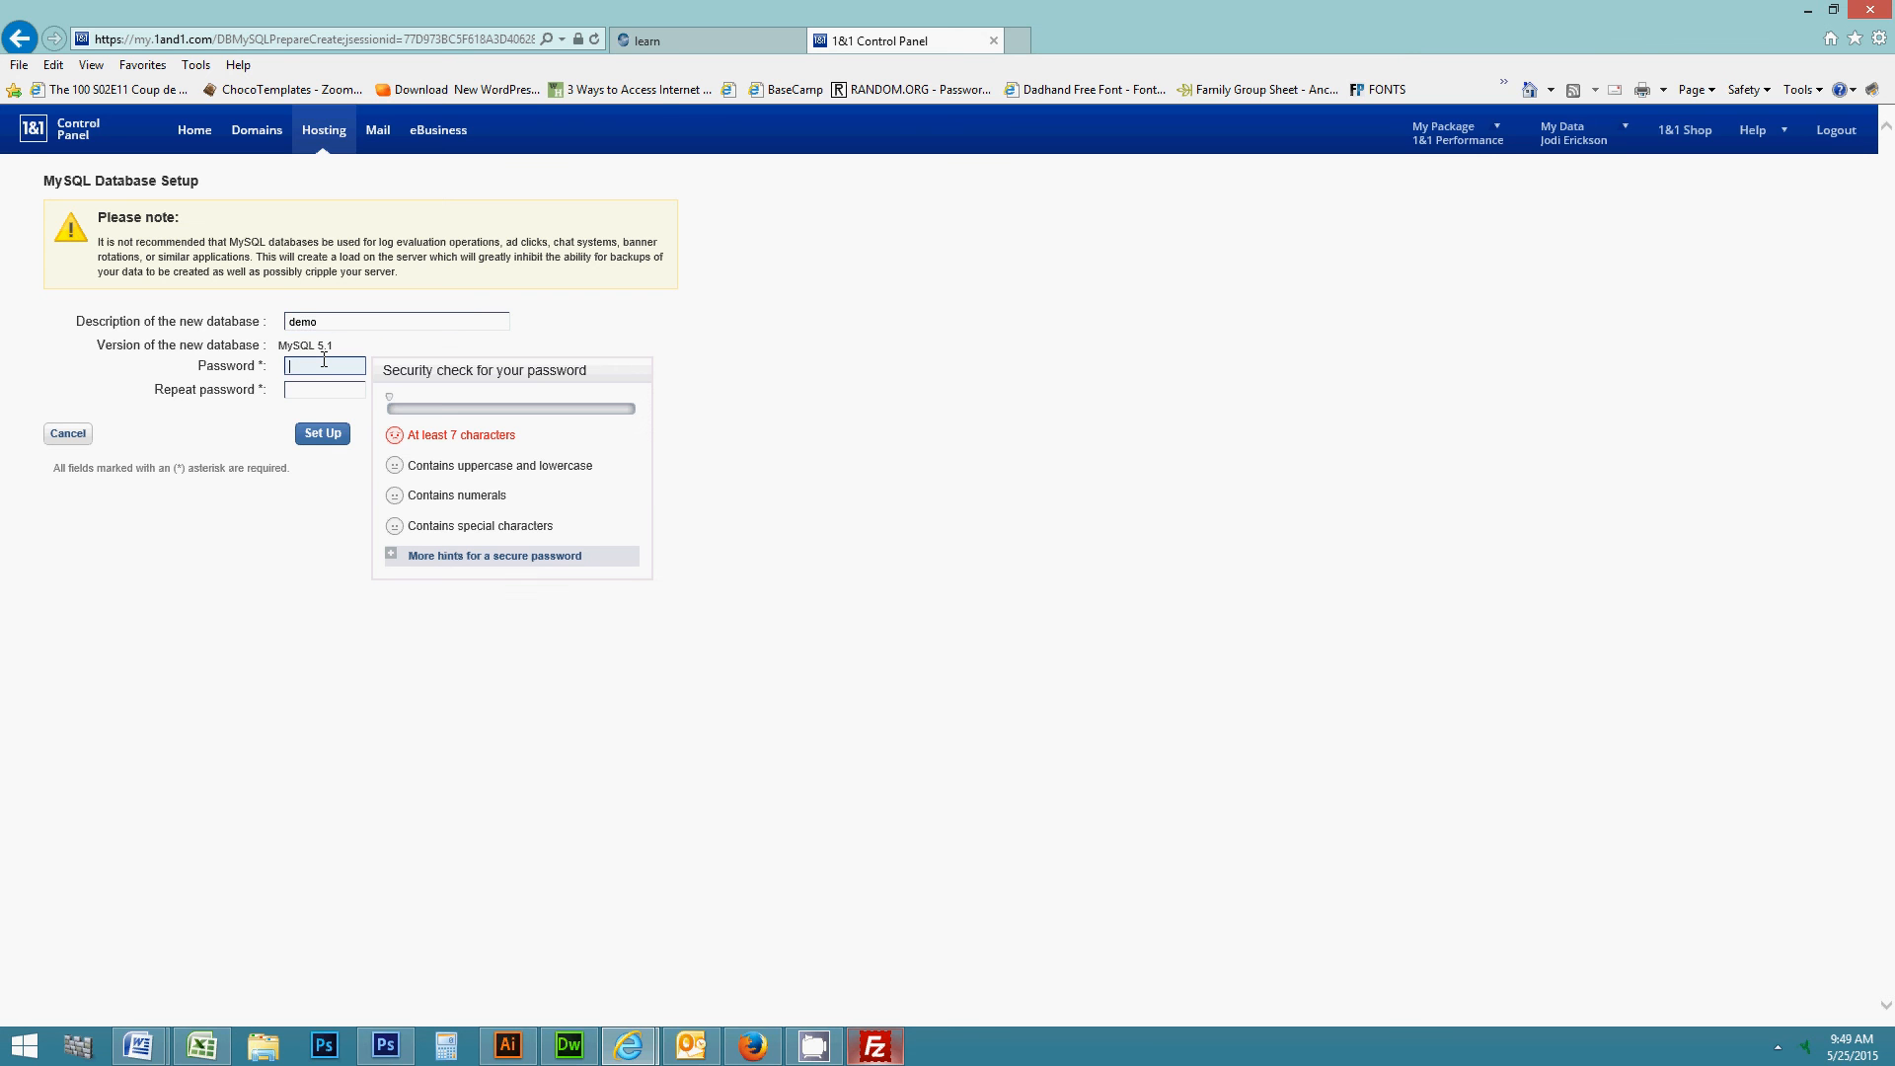
type("*********")
left_click(323, 387)
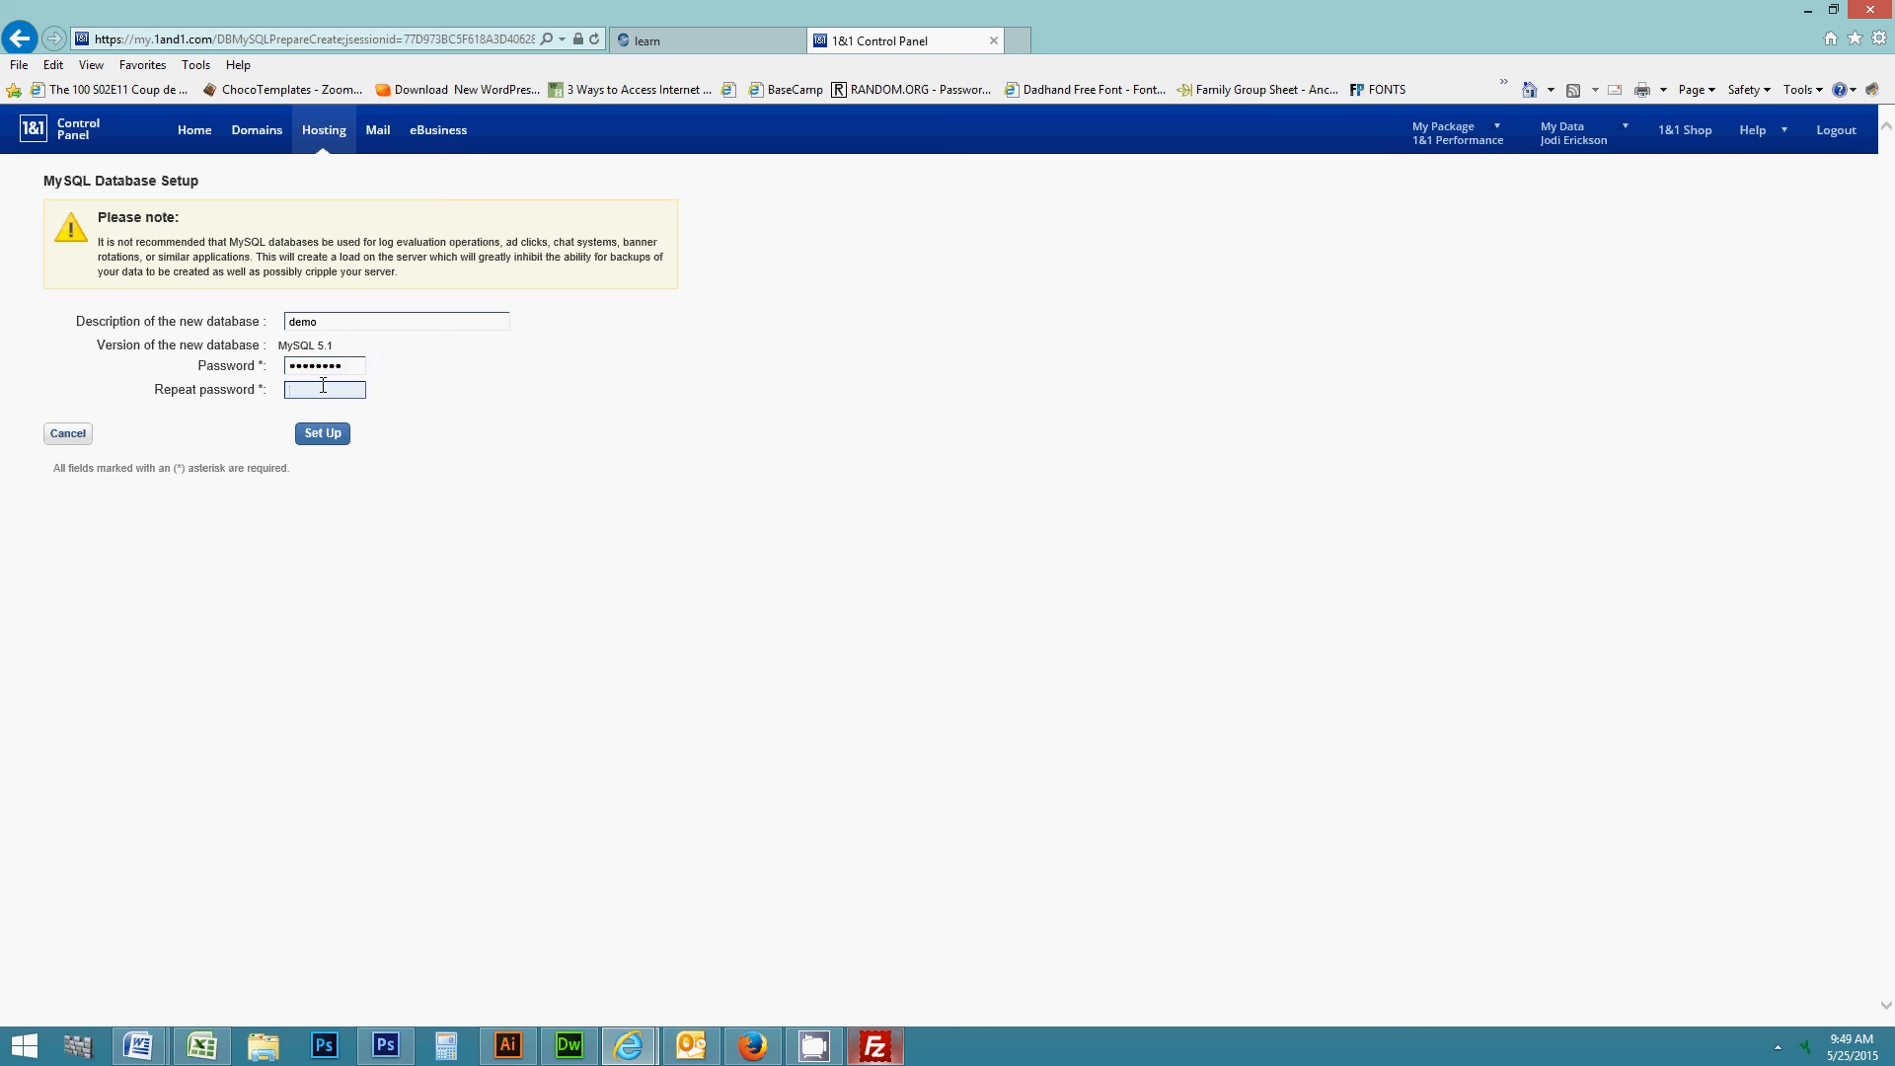
type("******")
left_click(322, 438)
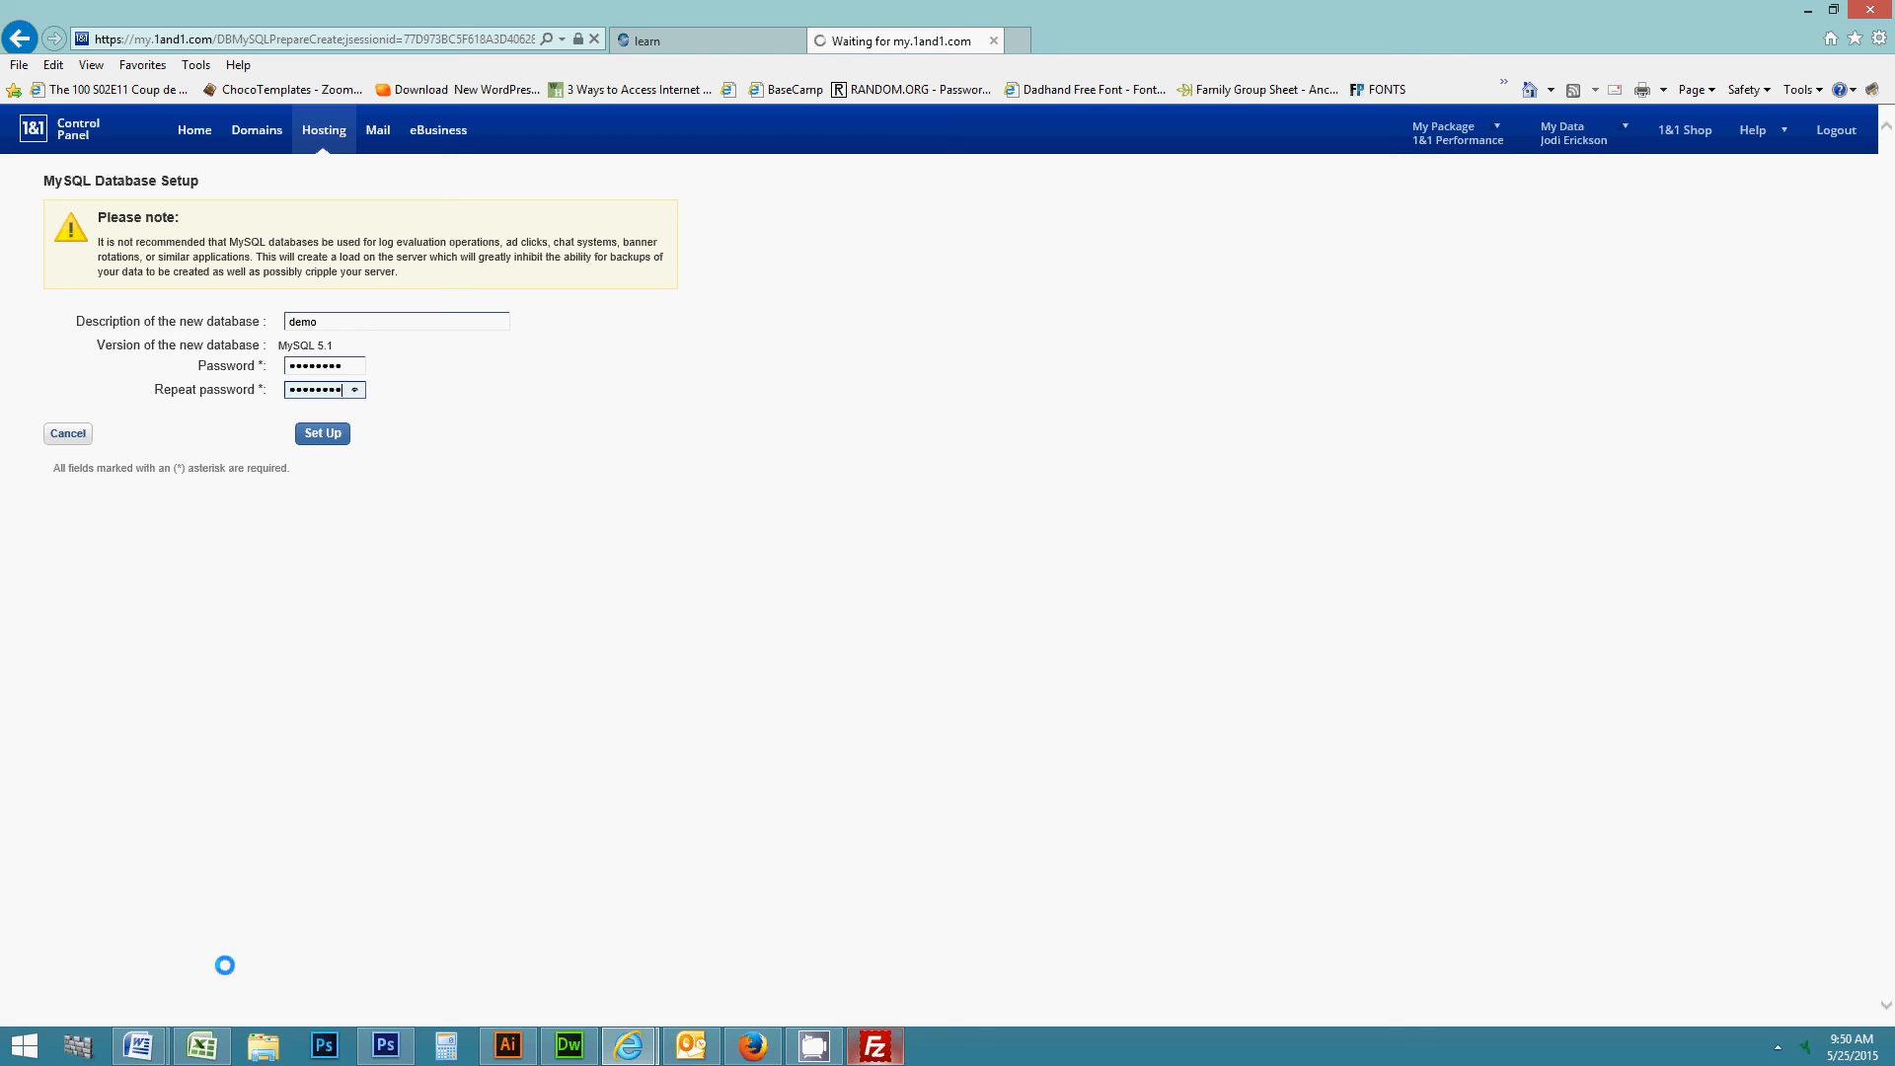
- Bring up the open Word documents from the taskbar
left_click(139, 1045)
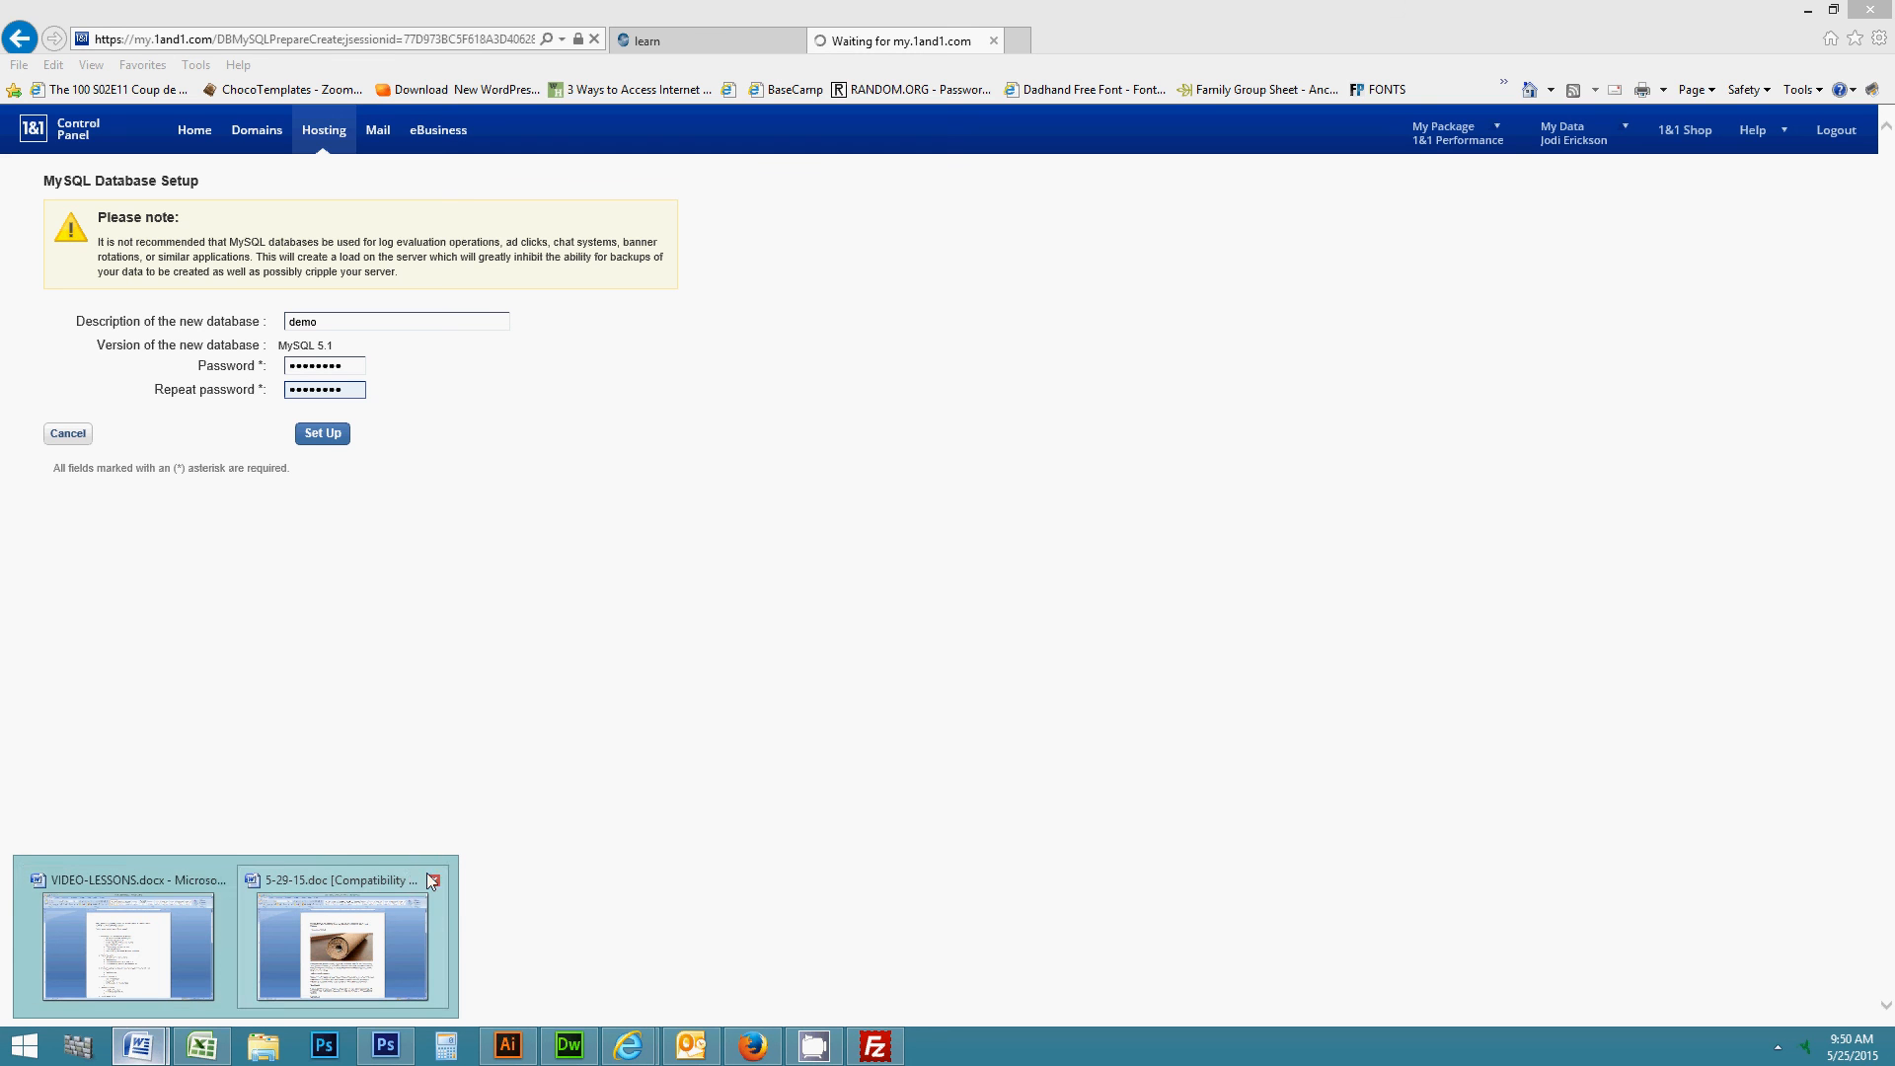
right_click(1056, 1059)
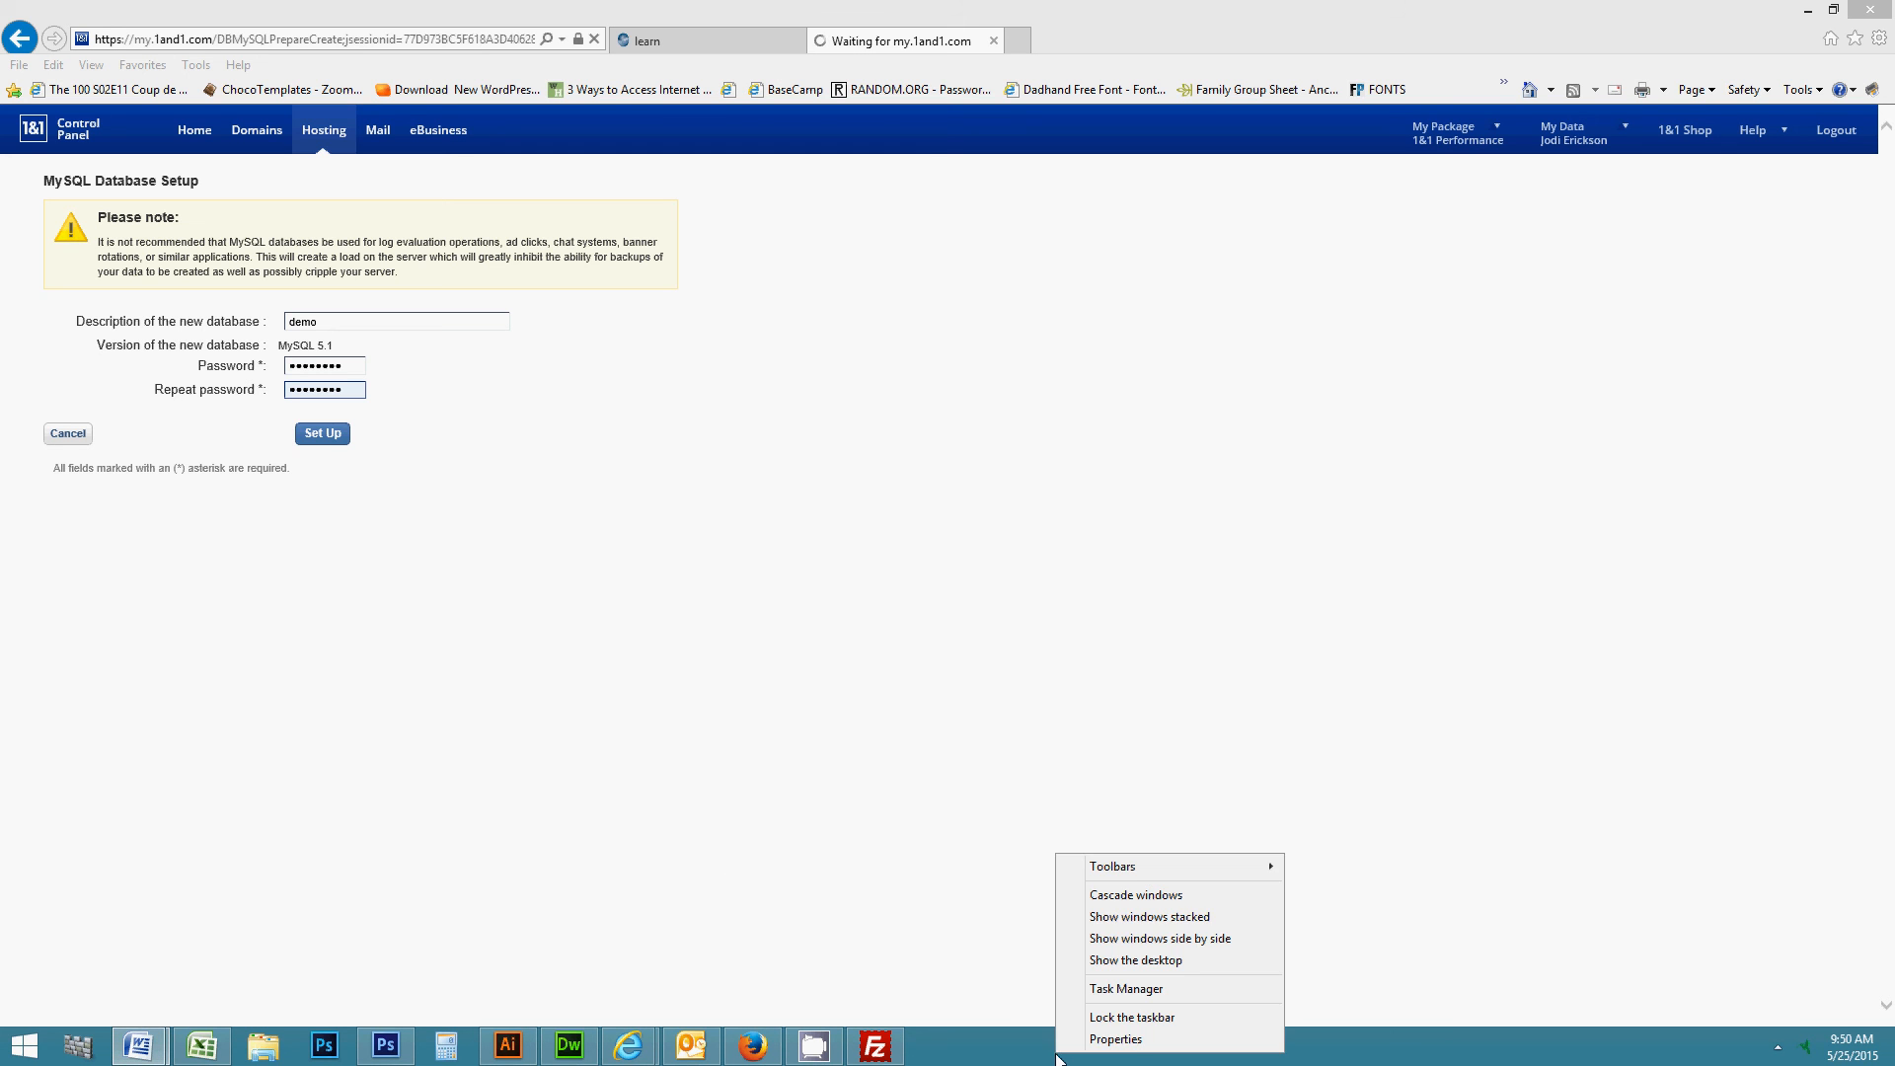
left_click(755, 808)
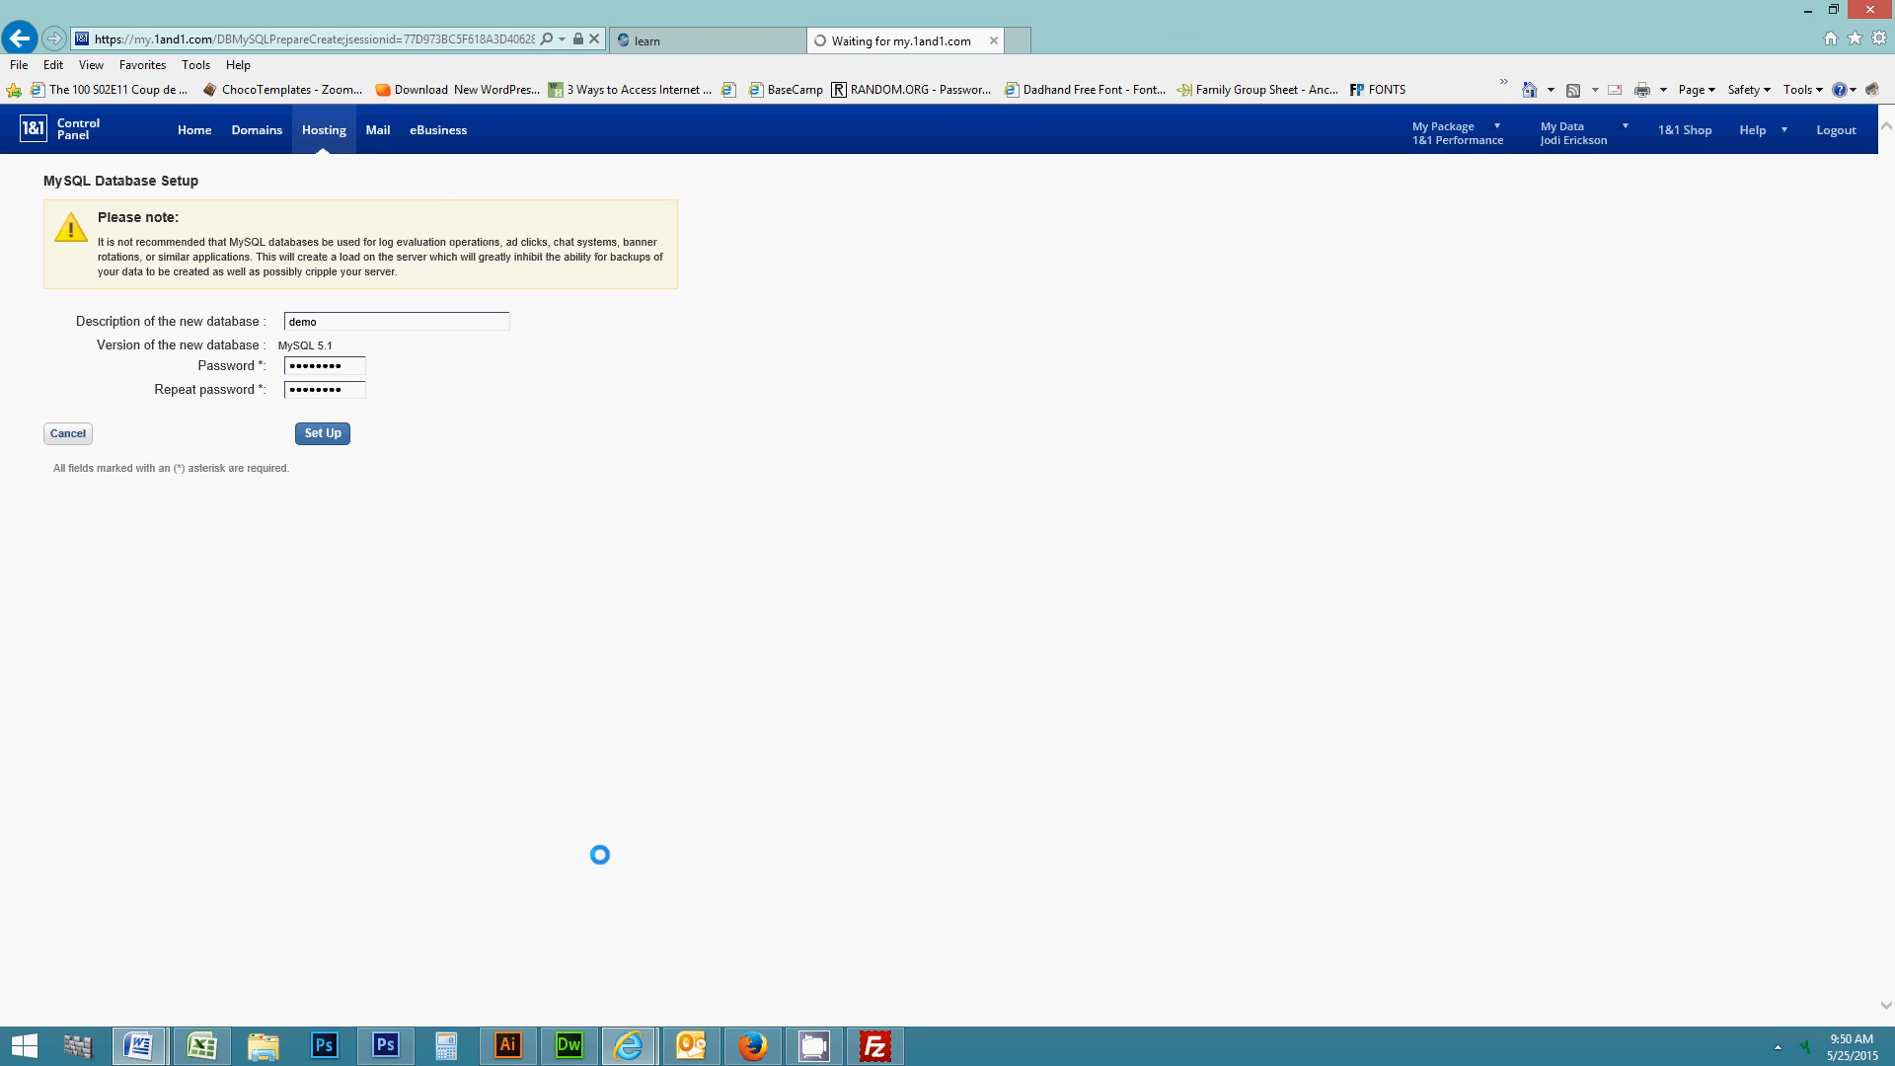
- Start a new Word document containing the heading 'database for preview'
mouse_move(136, 1054)
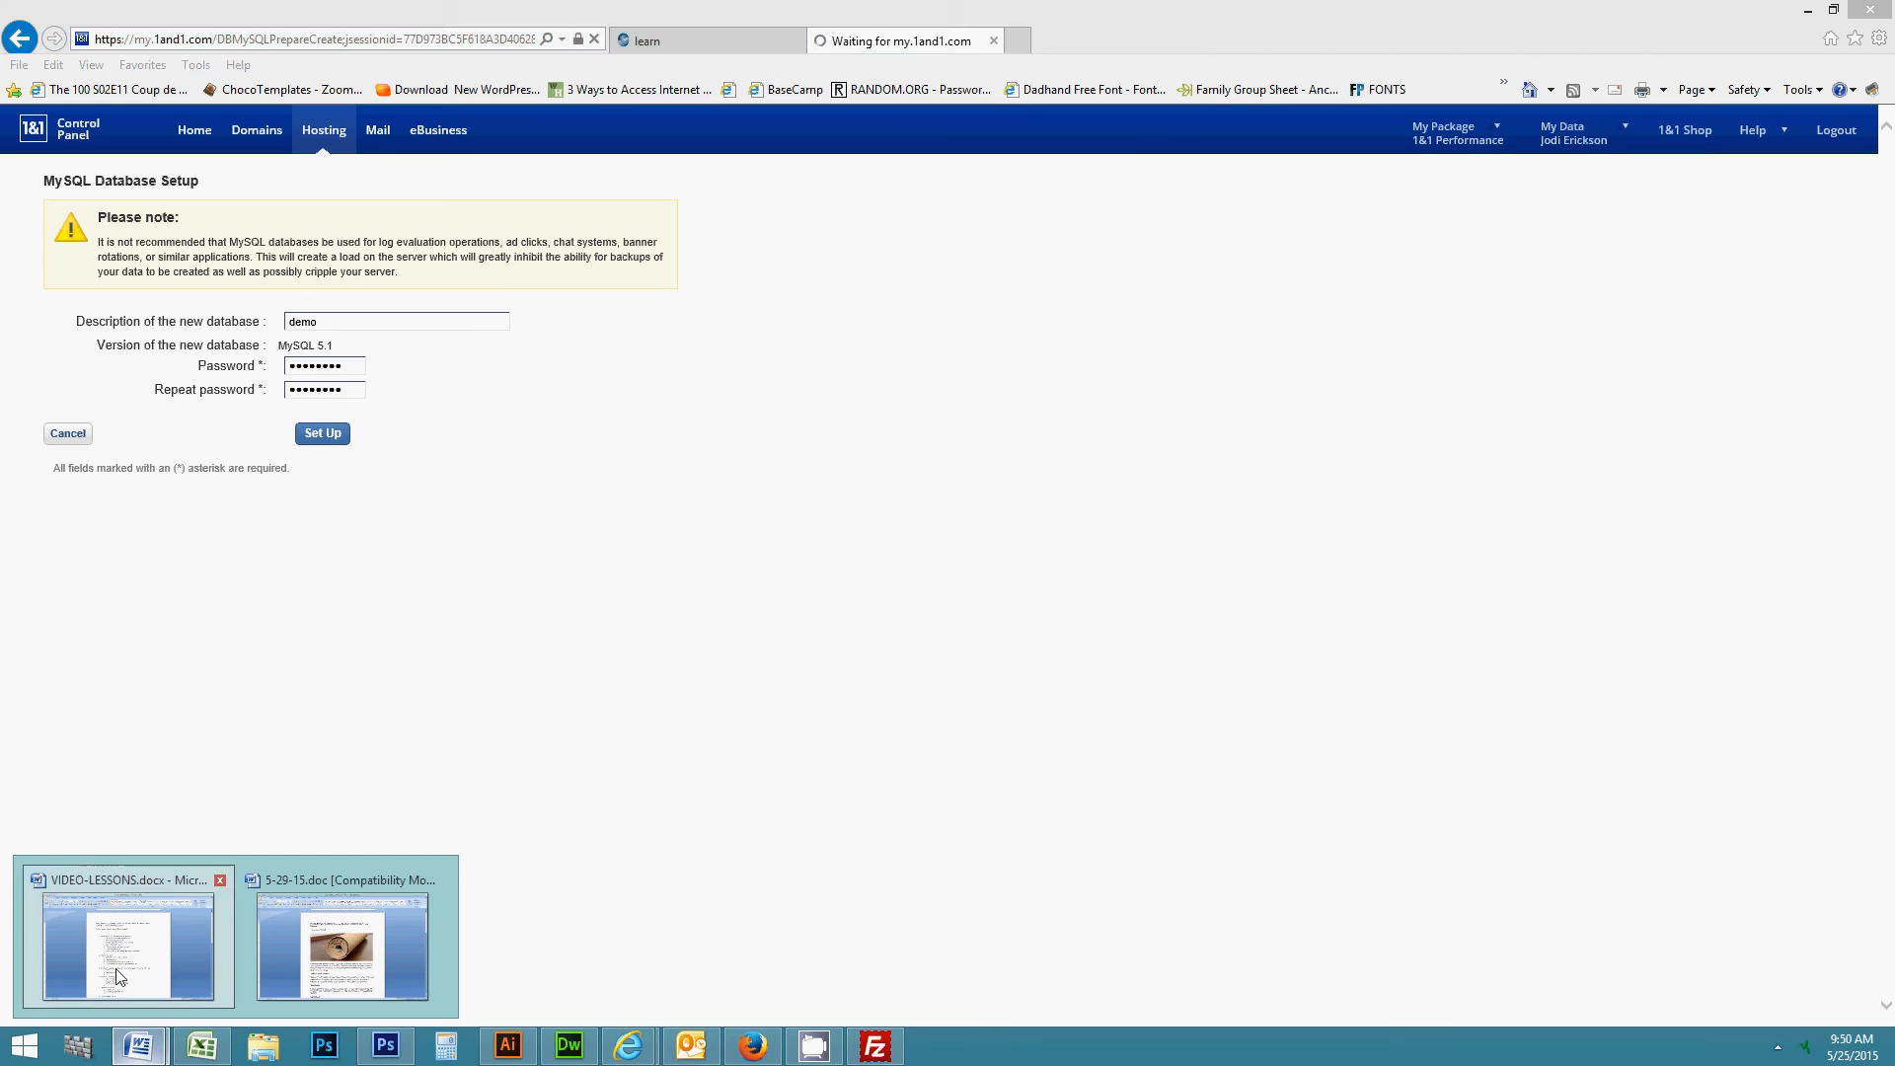
left_click(233, 884)
key("ctrl+n")
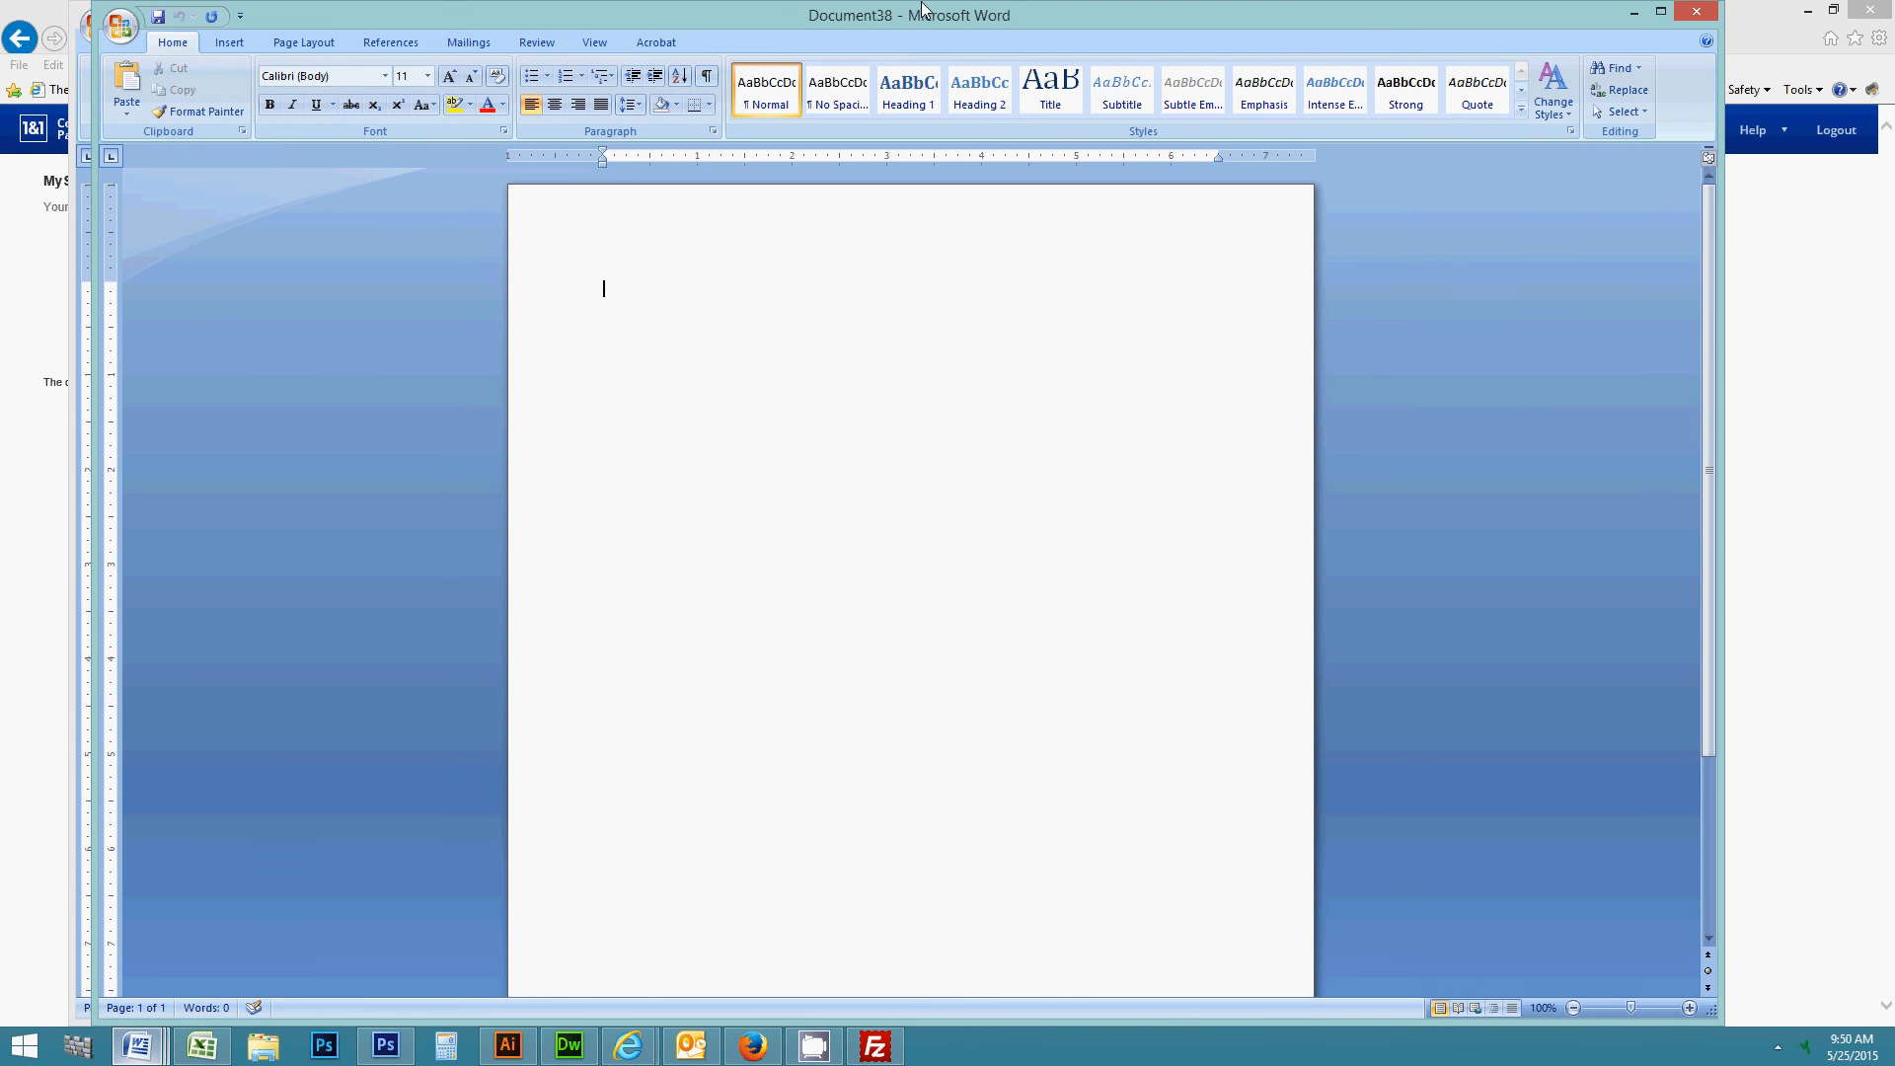
type("database for preview")
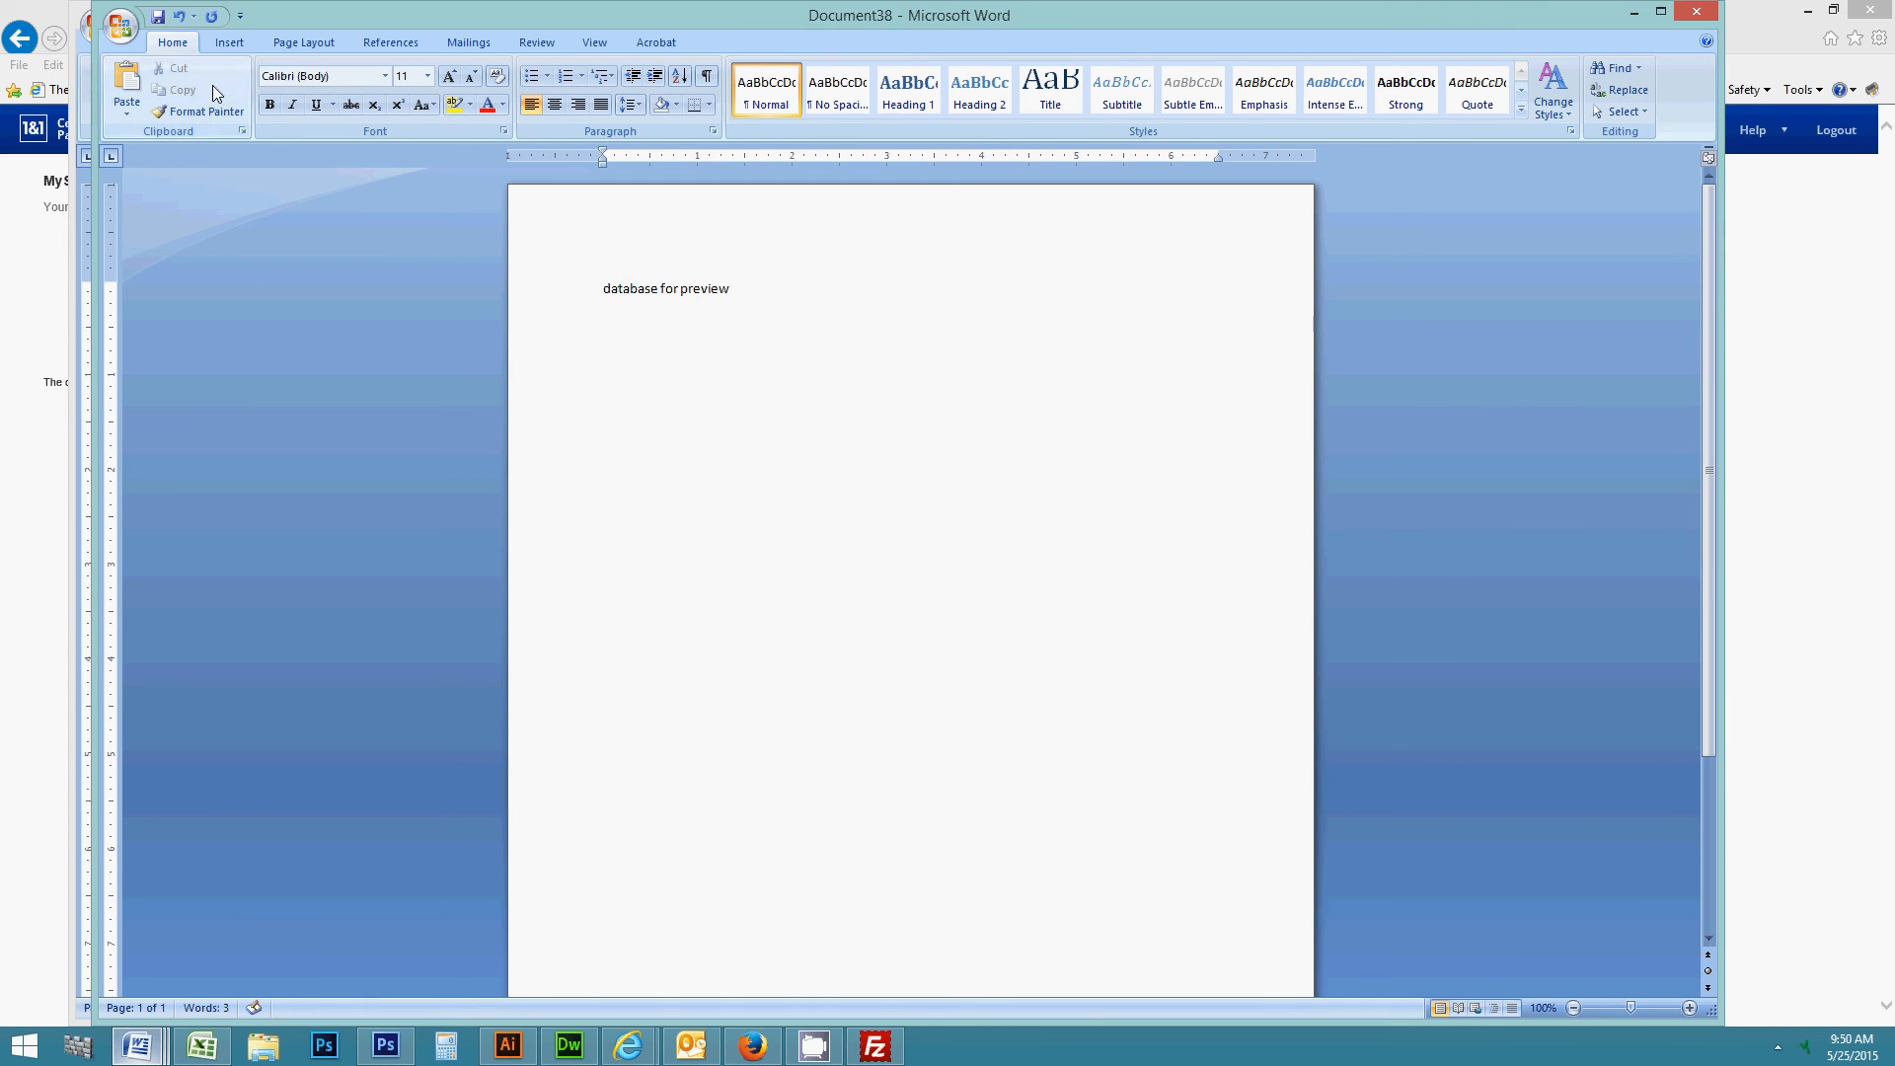
- Save the document as INFO.docx in the www\DEMO folder
left_click(116, 30)
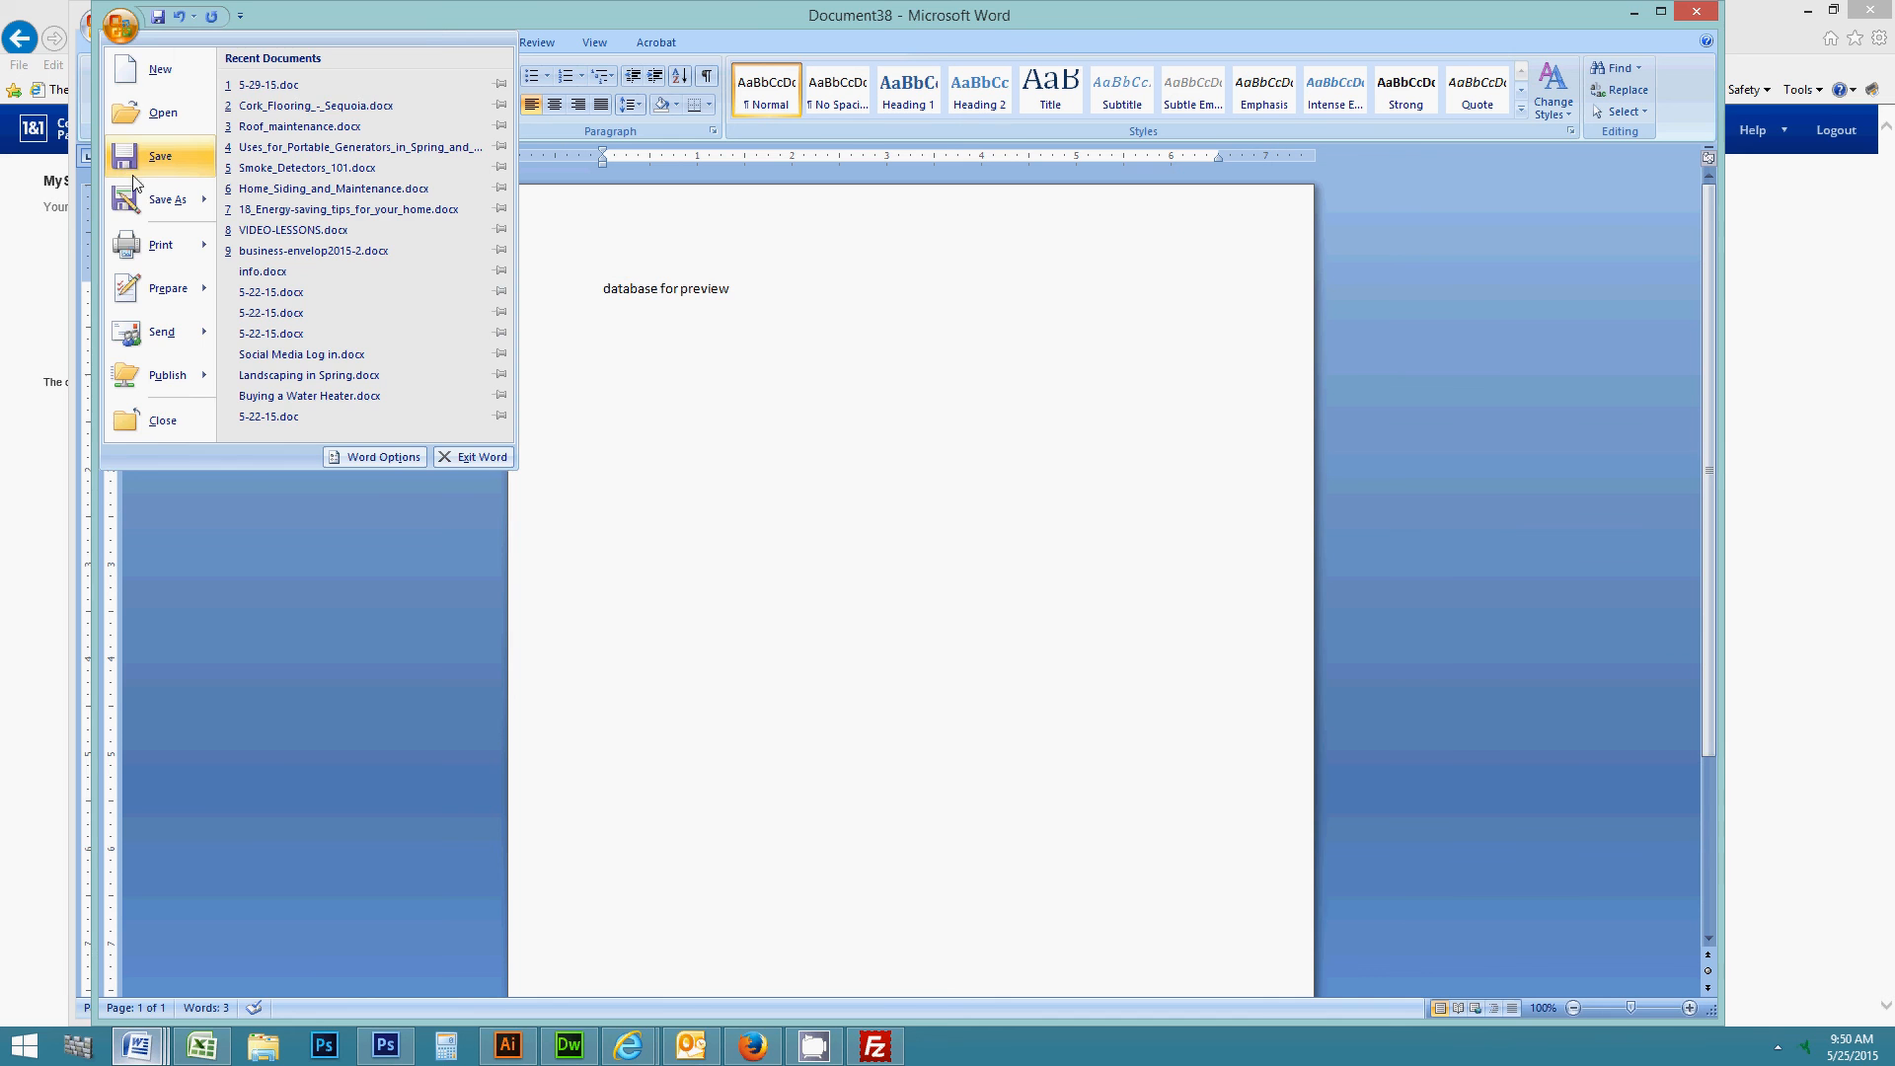
left_click(158, 198)
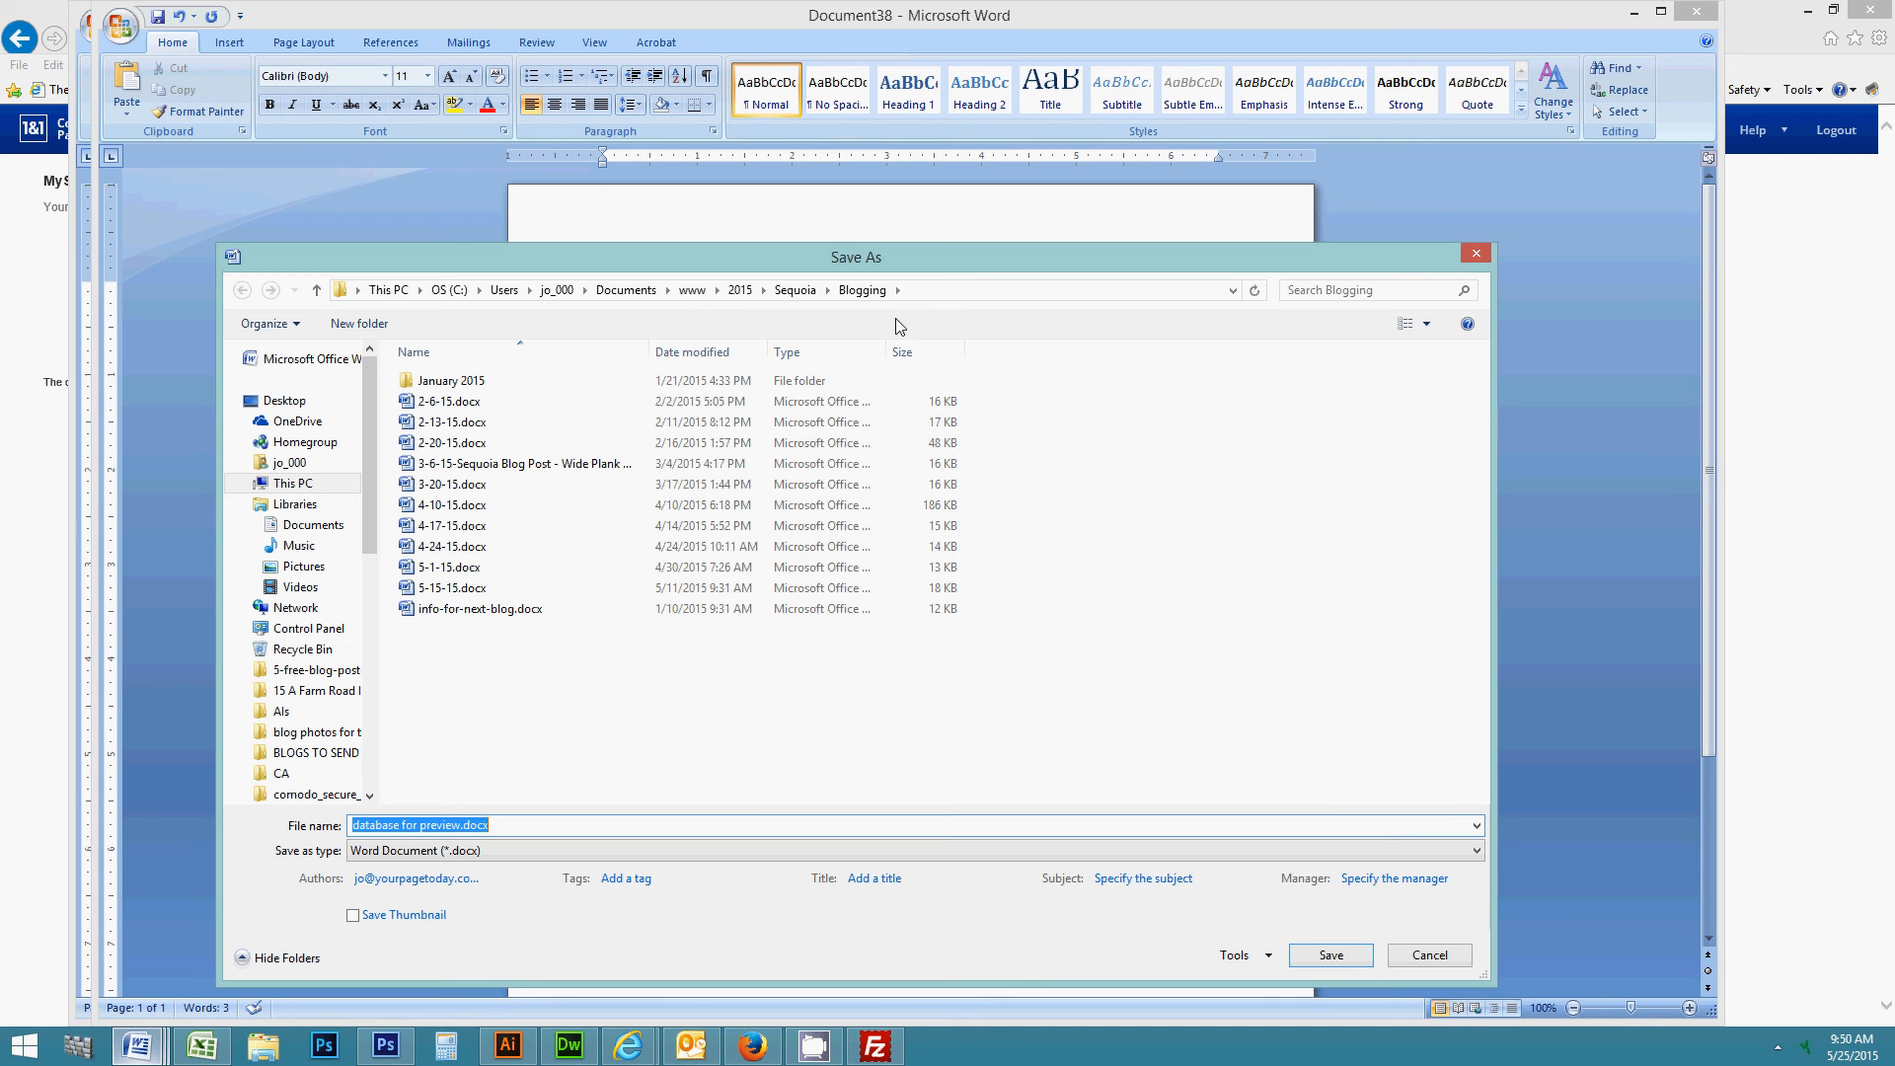
left_click(692, 290)
double_click(436, 463)
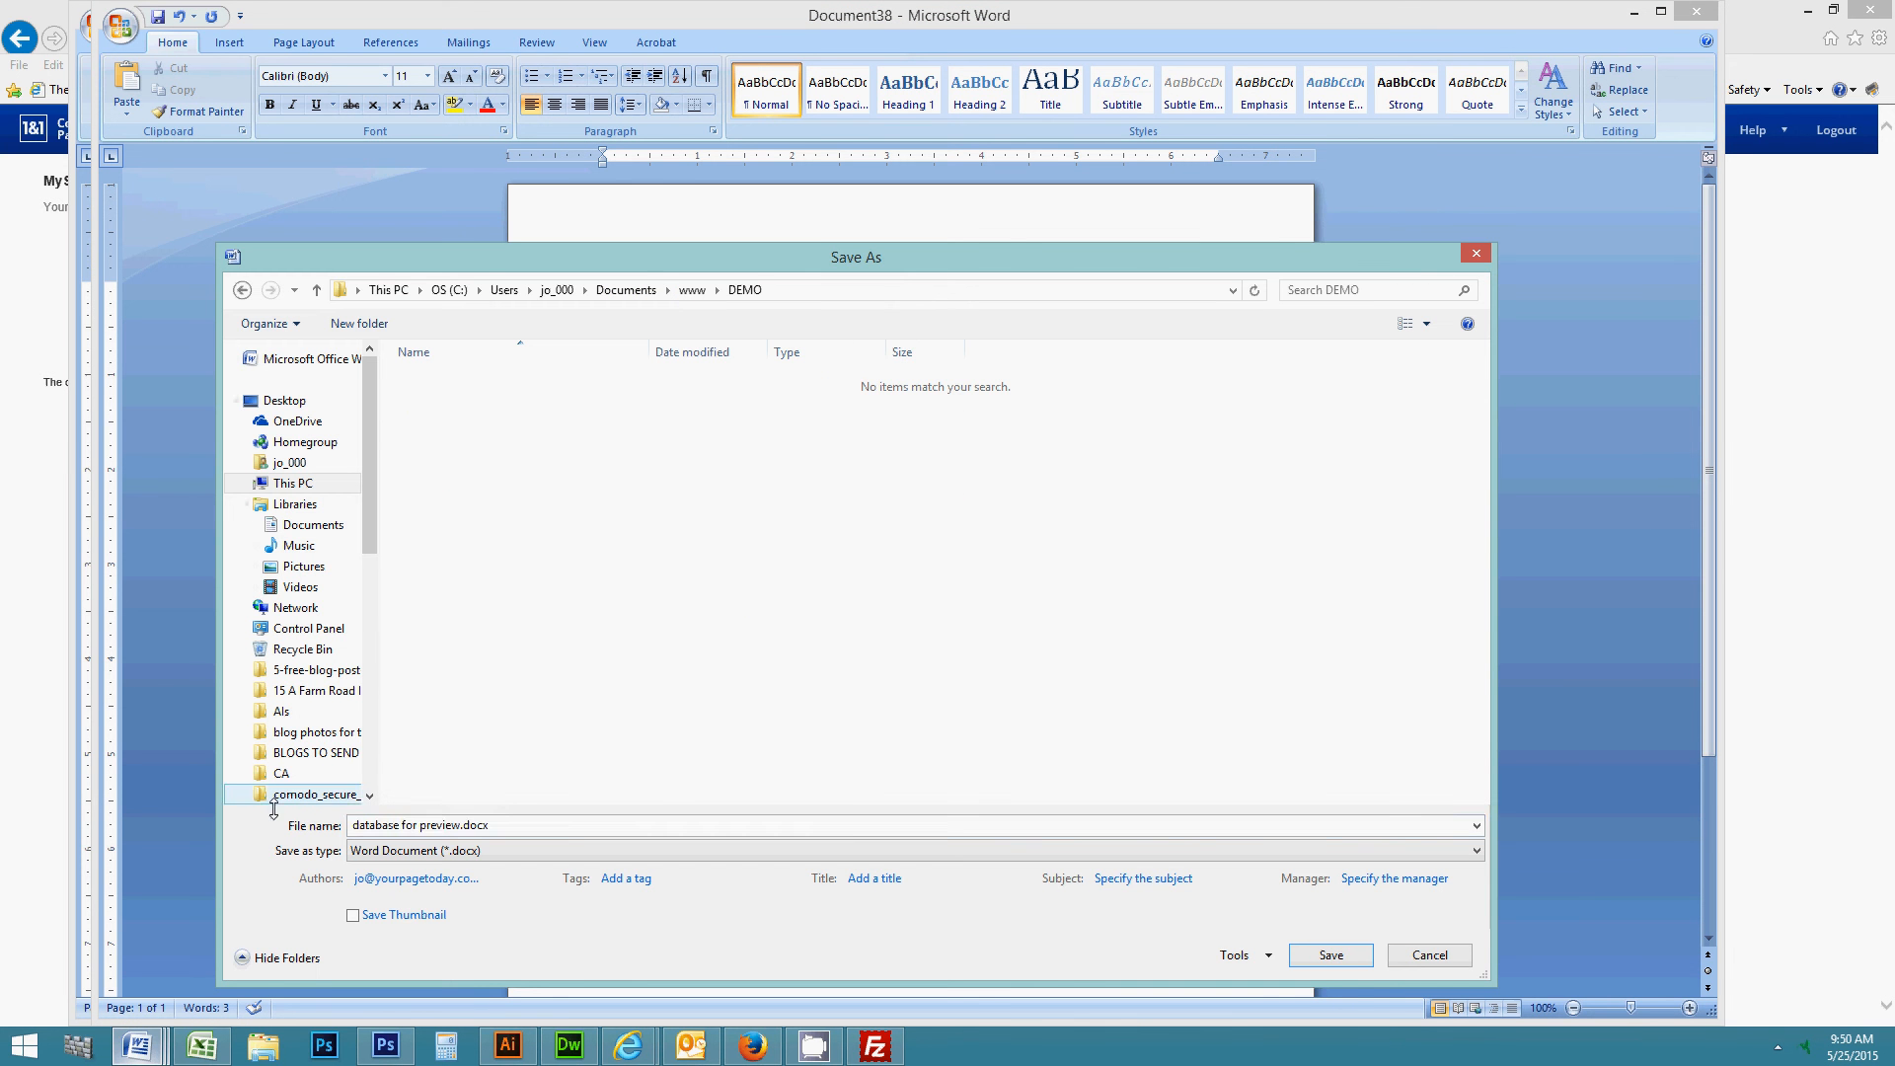
left_click_drag(465, 825, 352, 825)
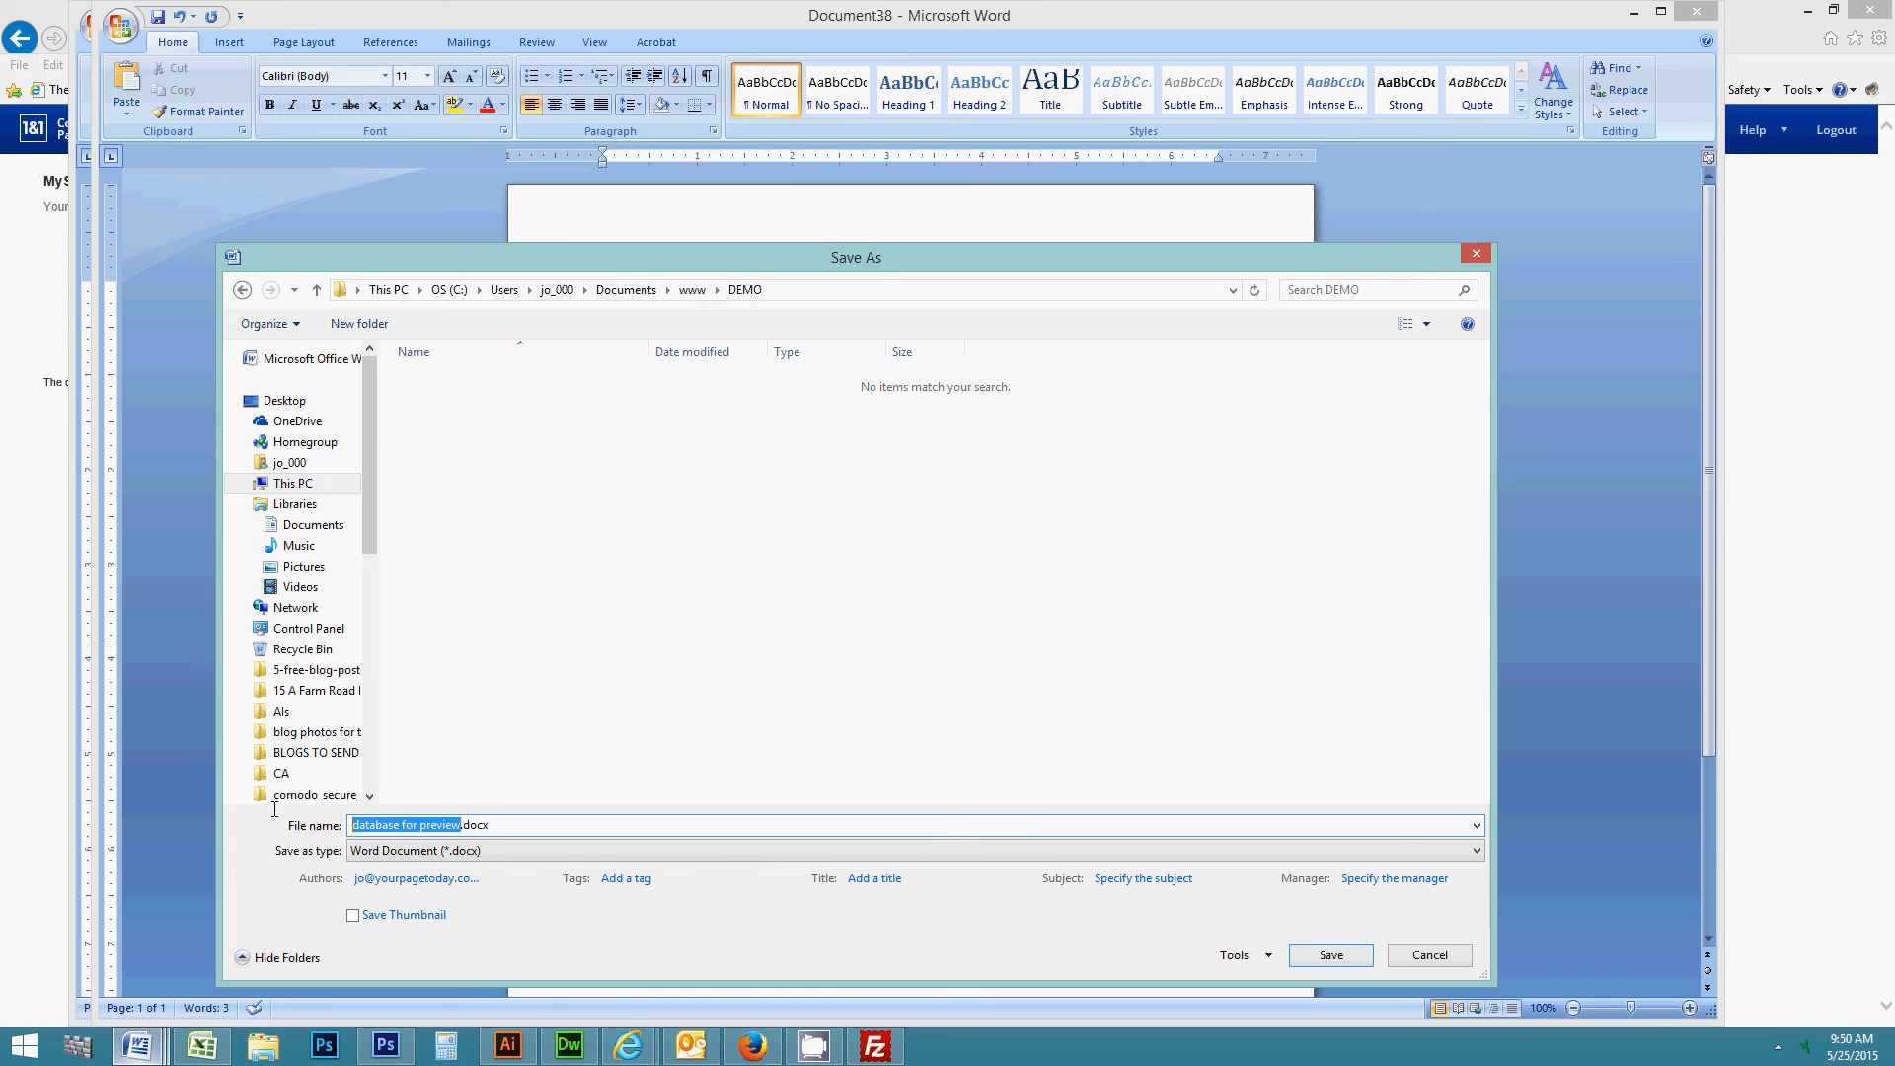
type("INFO")
left_click(1326, 962)
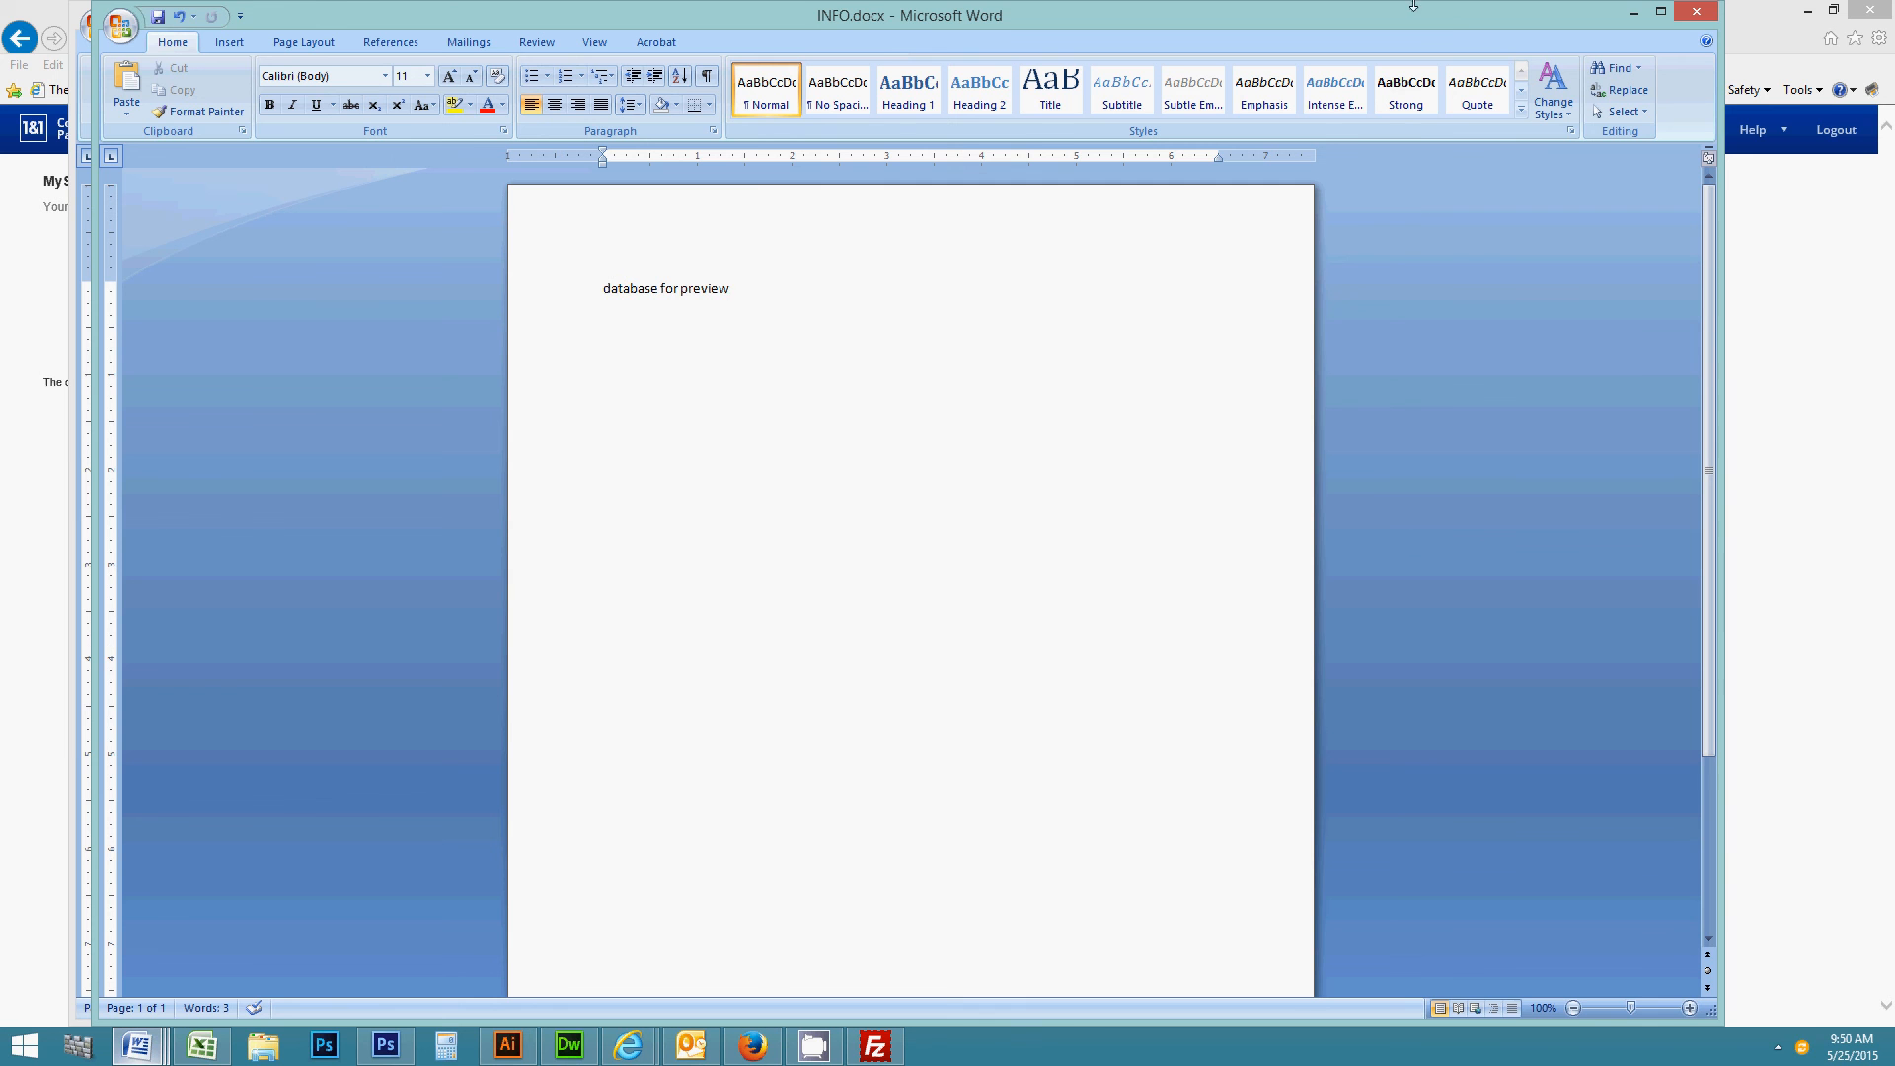
key("Return")
- On the database setup page, select the details from Database name through Version
left_click(27, 283)
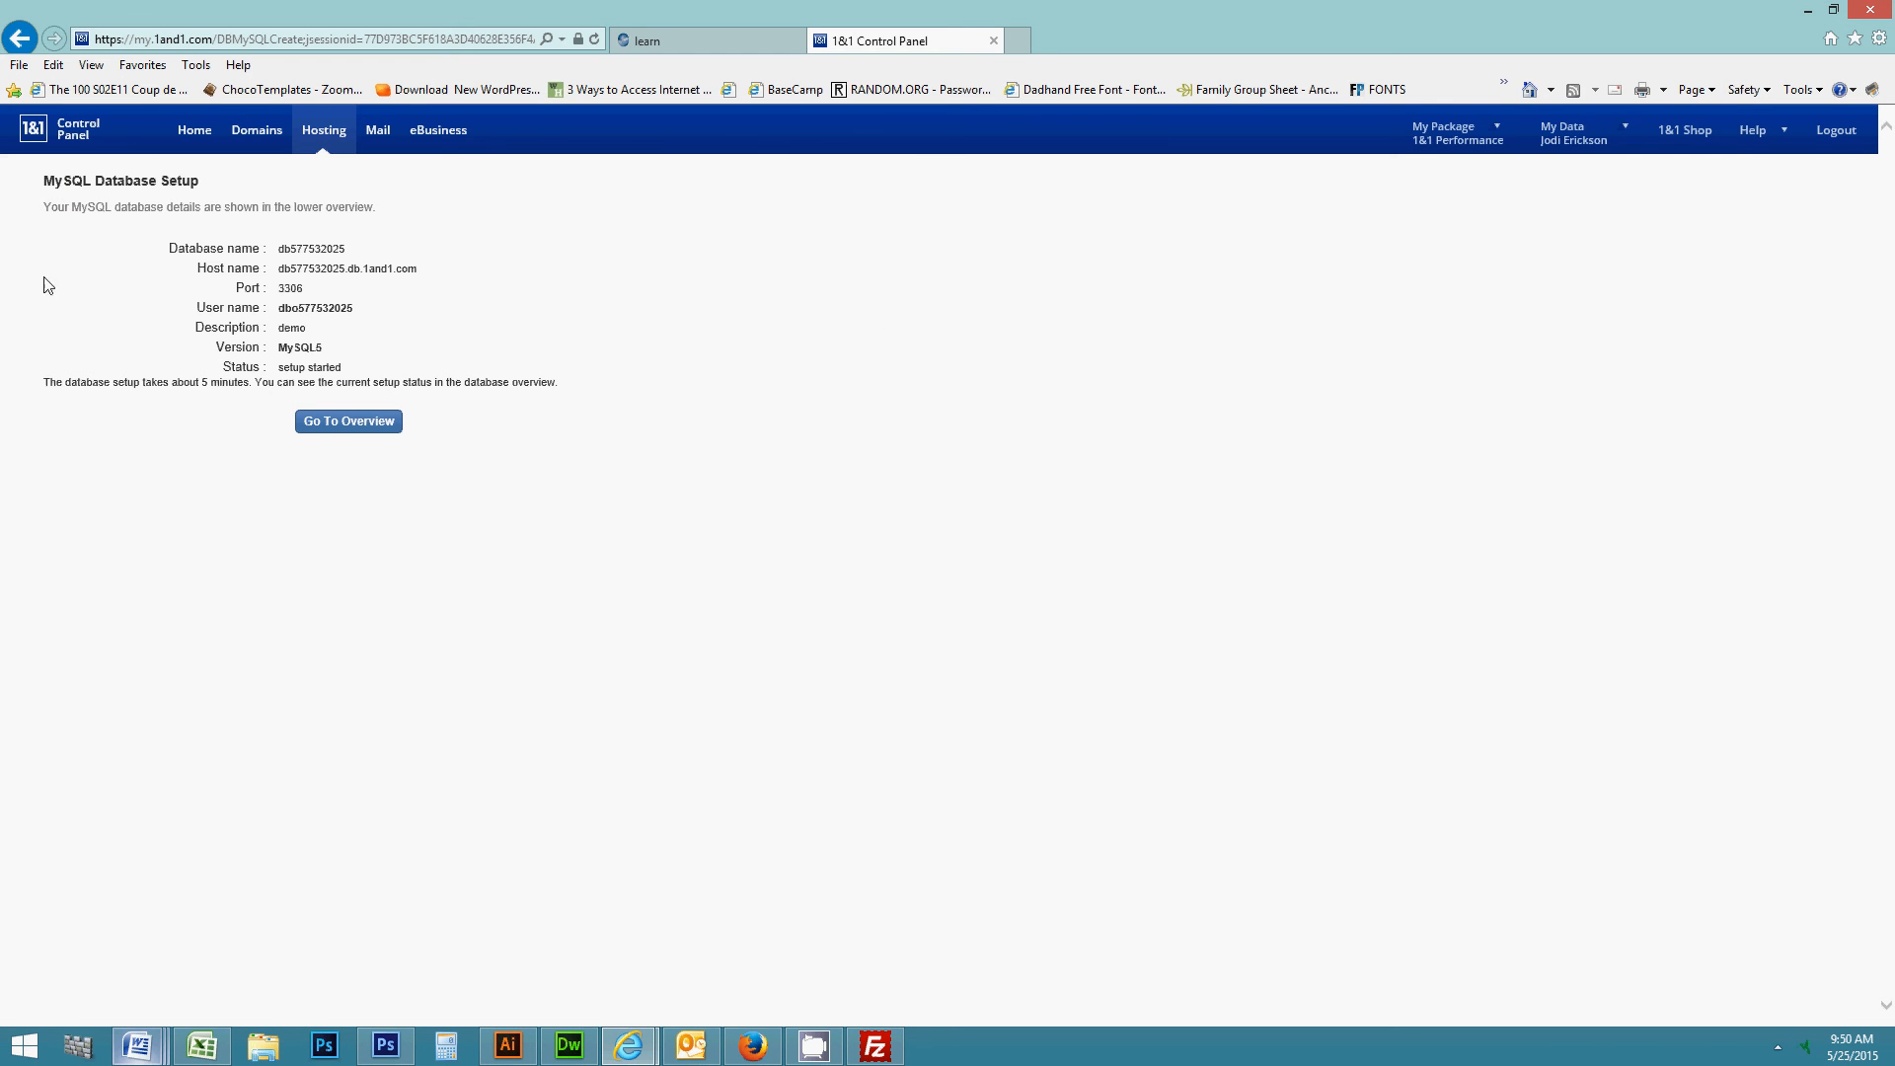
left_click_drag(169, 248, 255, 265)
left_click_drag(386, 274, 152, 241)
key("ctrl+c")
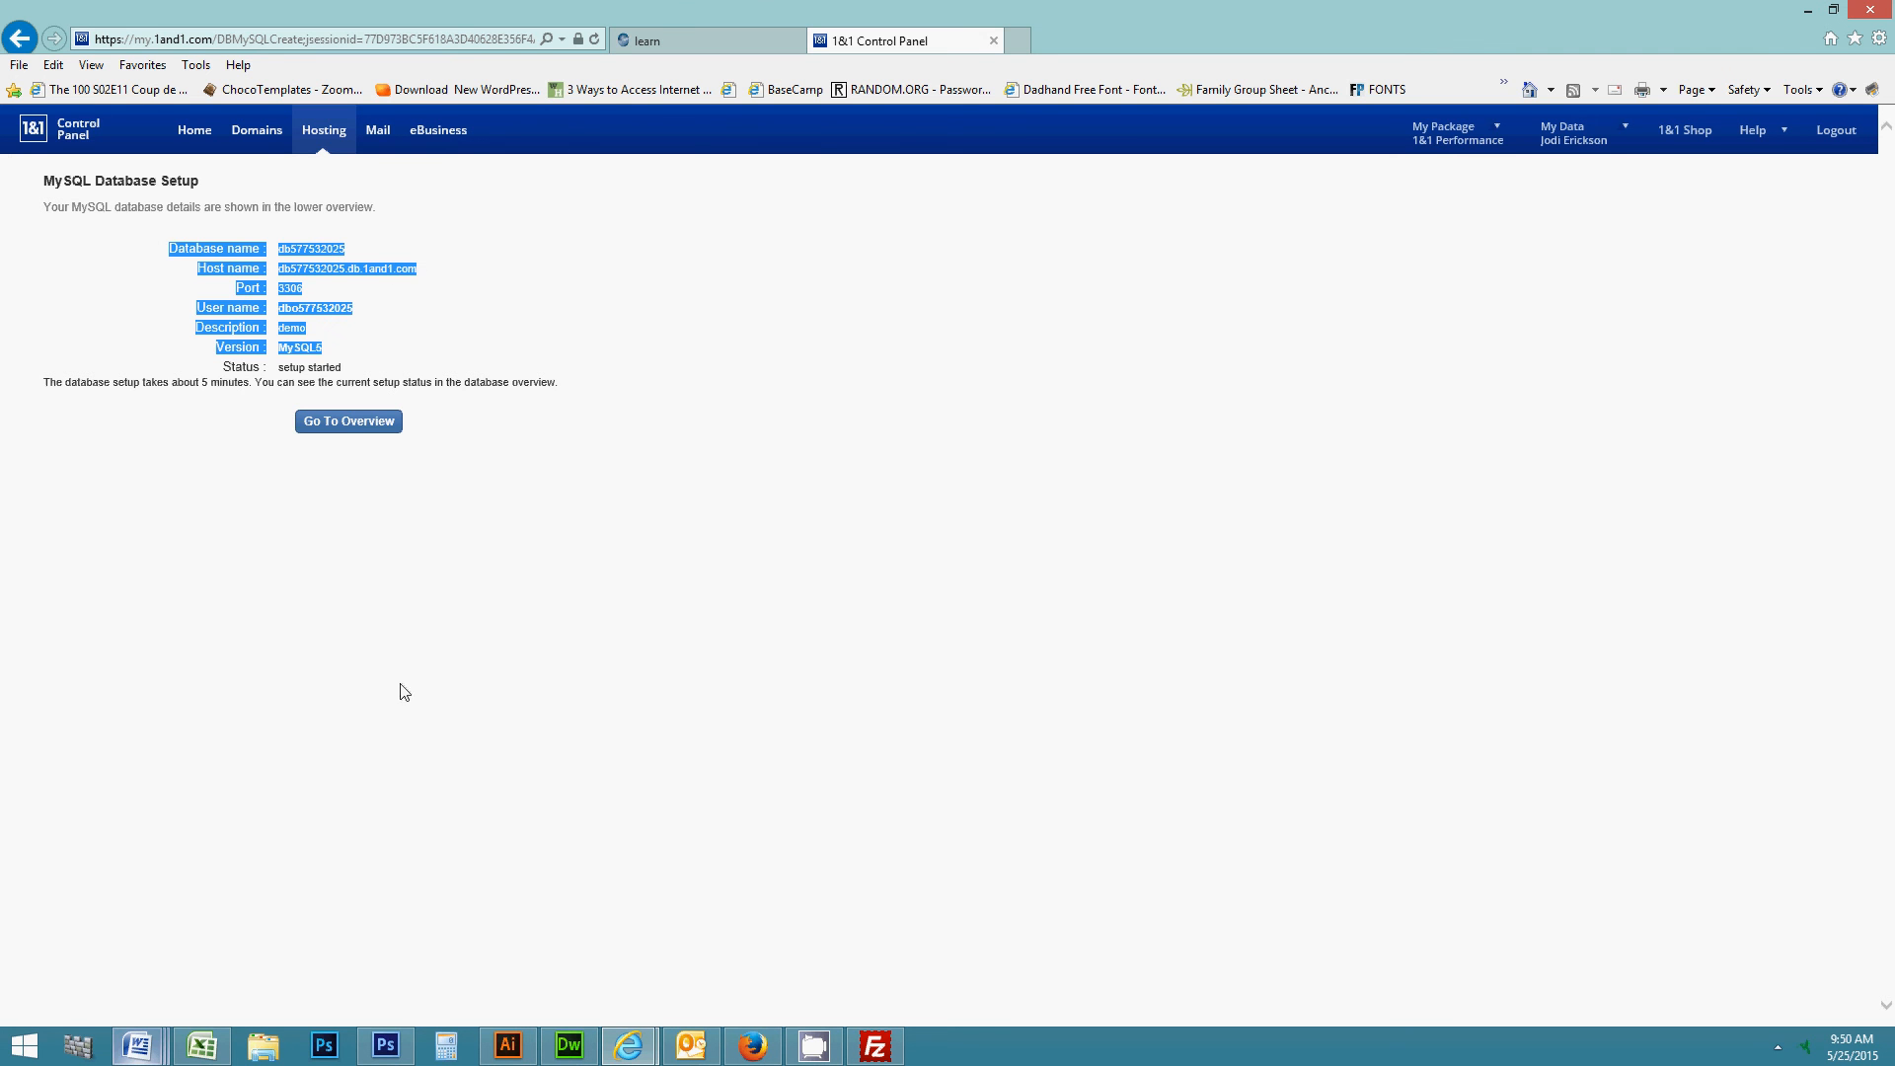
mouse_move(145, 1053)
left_click(606, 943)
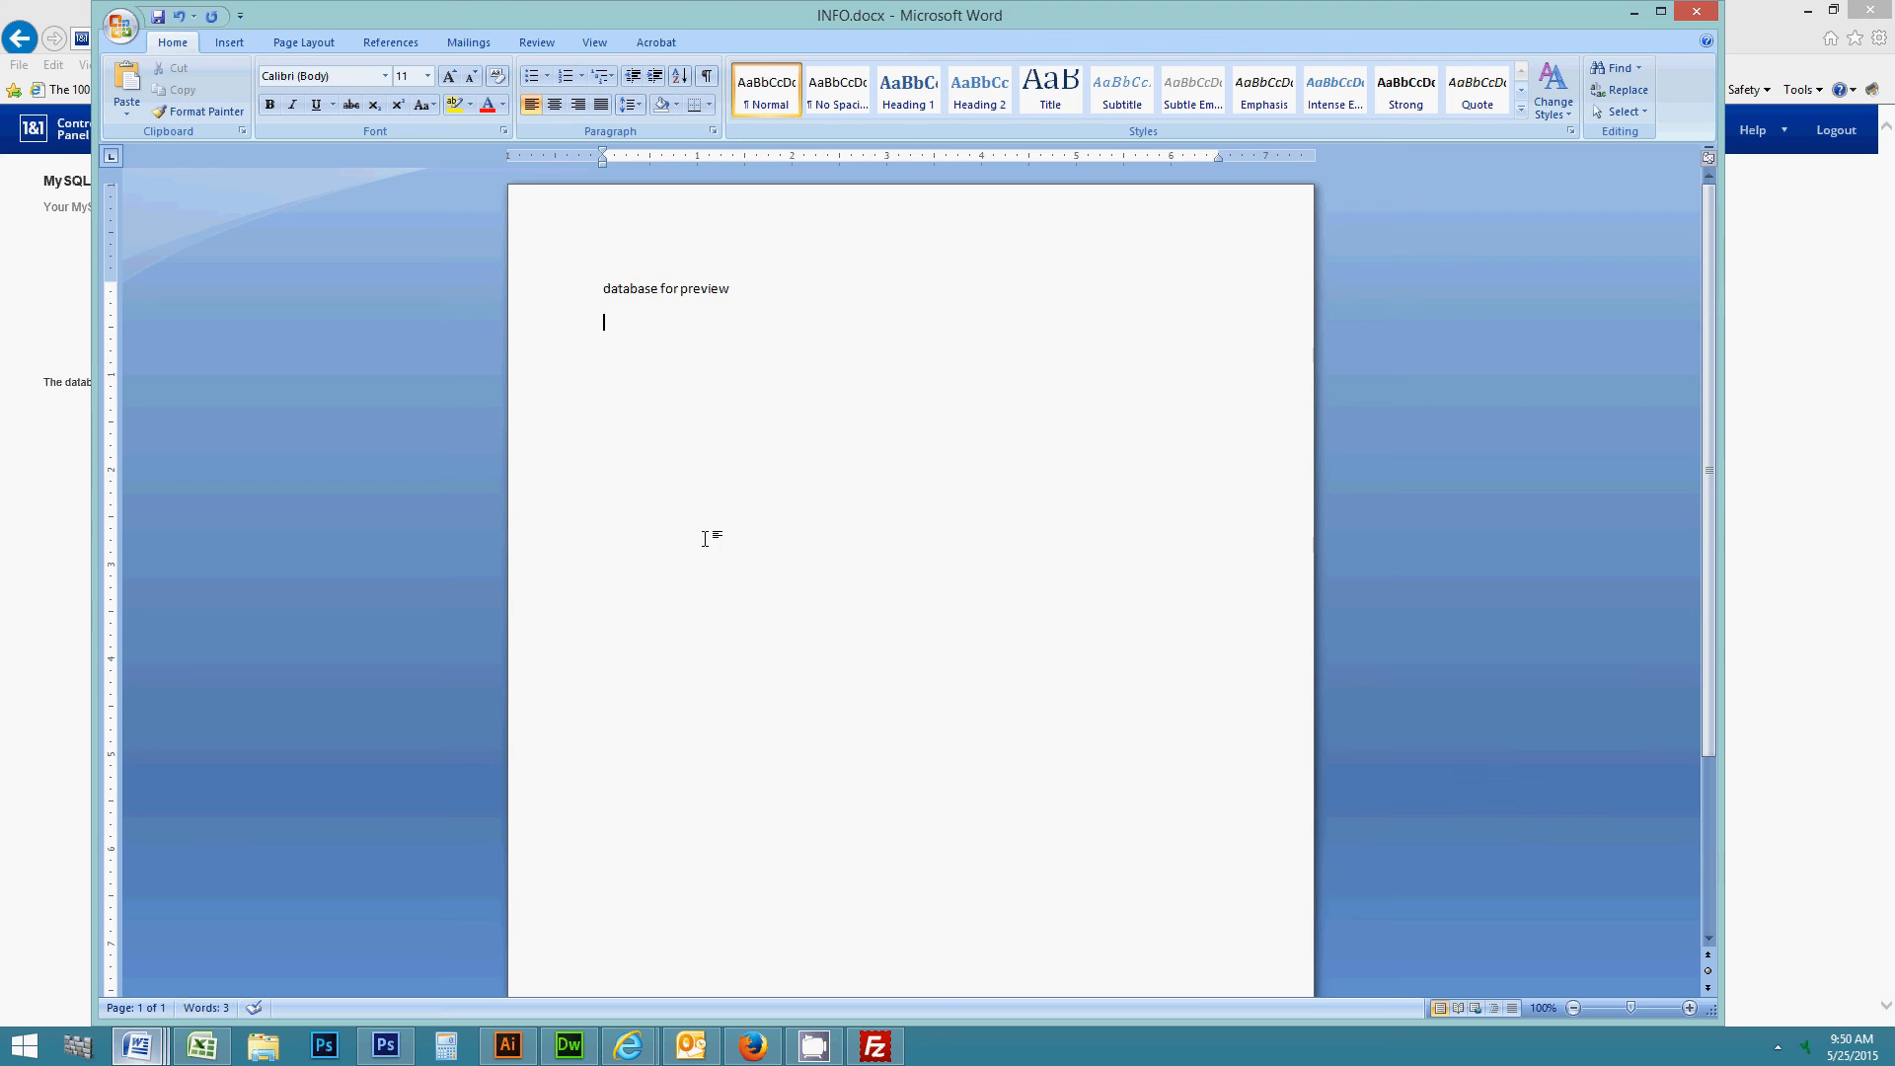
key("ctrl+v")
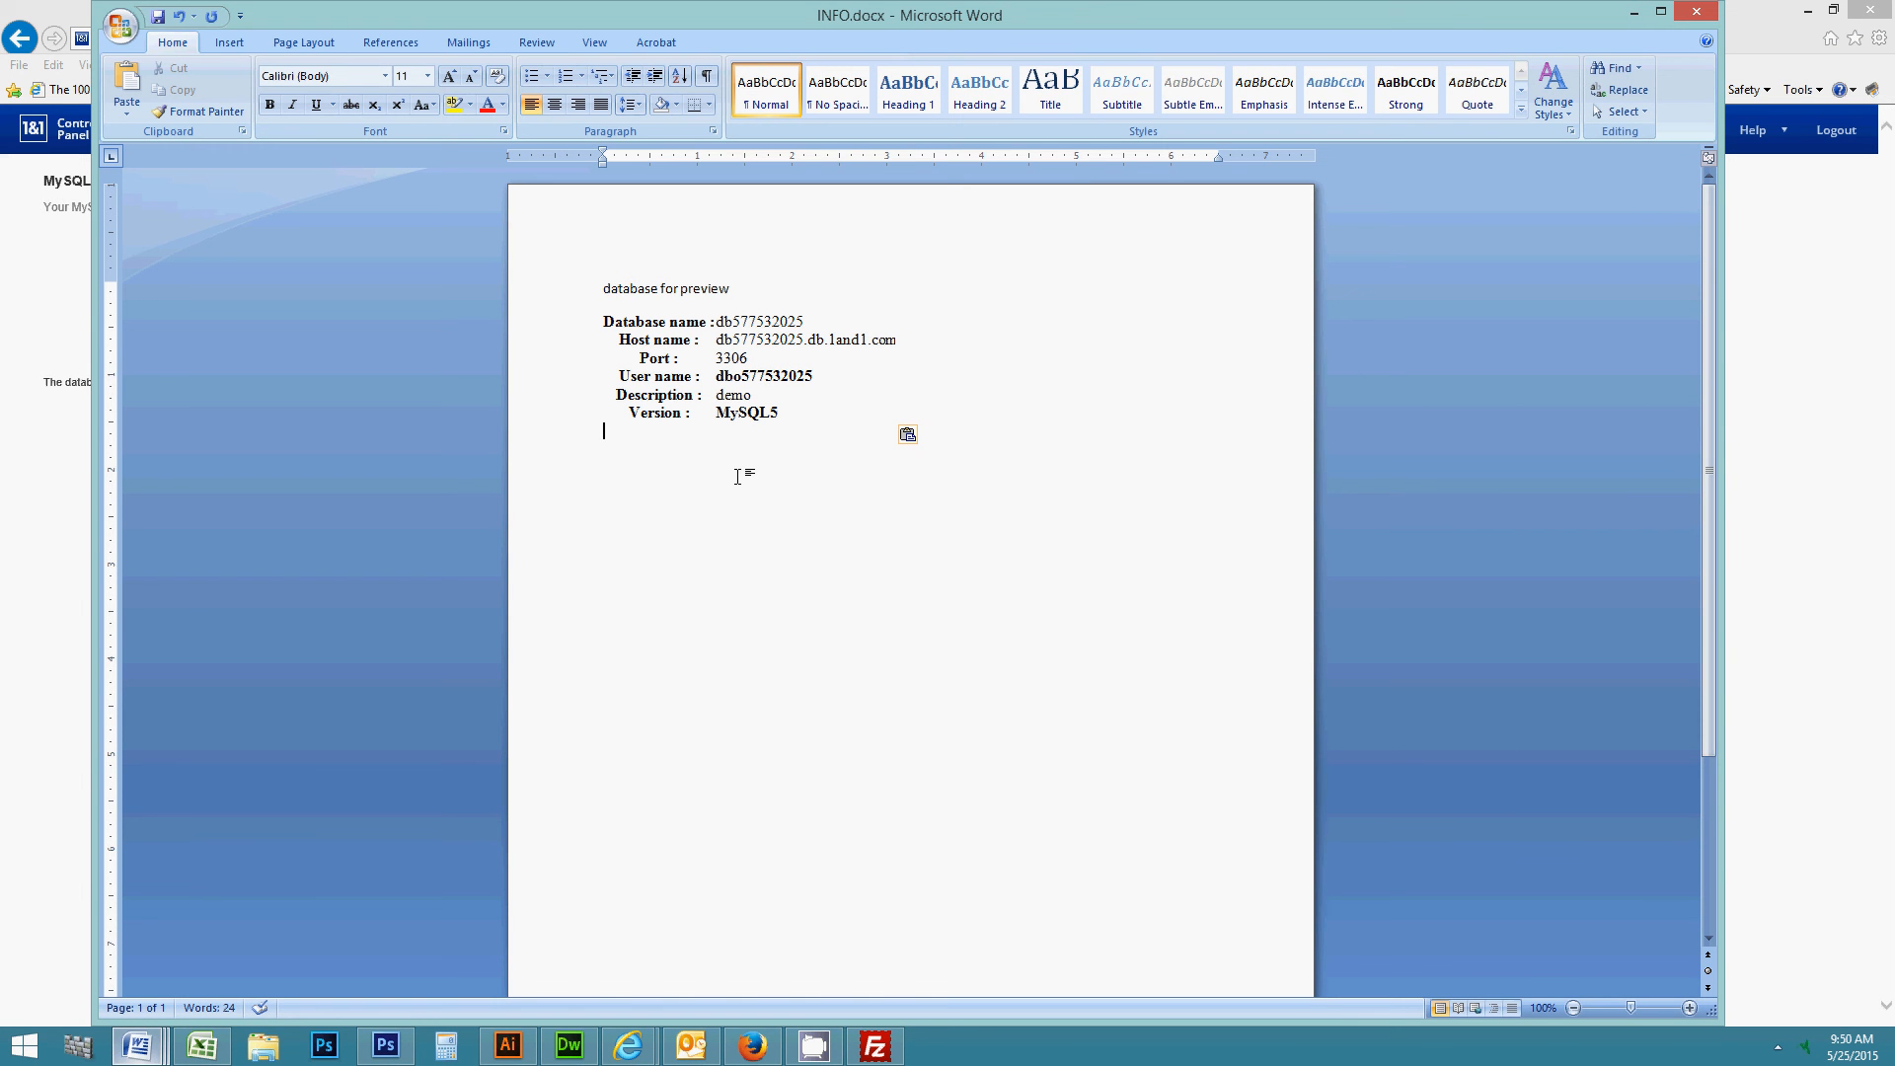
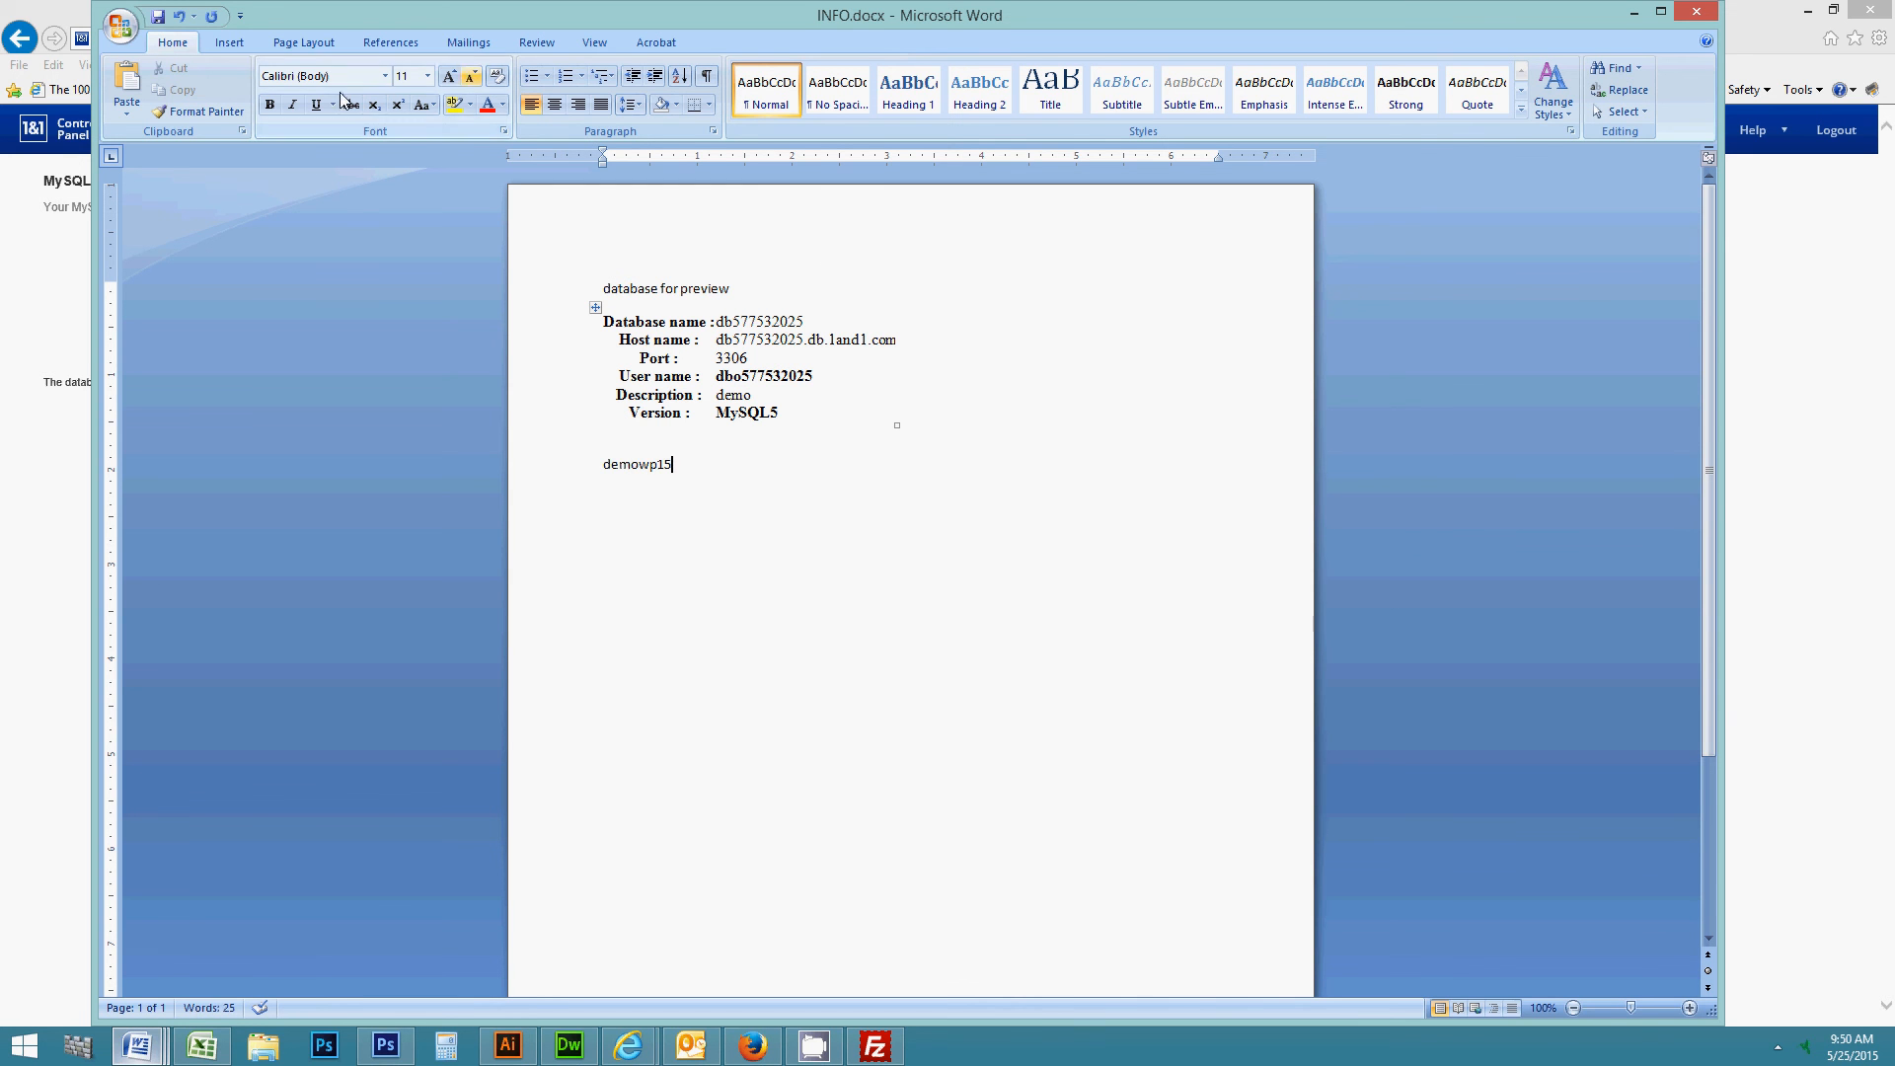
left_click(158, 17)
- Minimize Word, view the MySQL database overview, then scroll the learn page to Lesson 3
left_click(1636, 11)
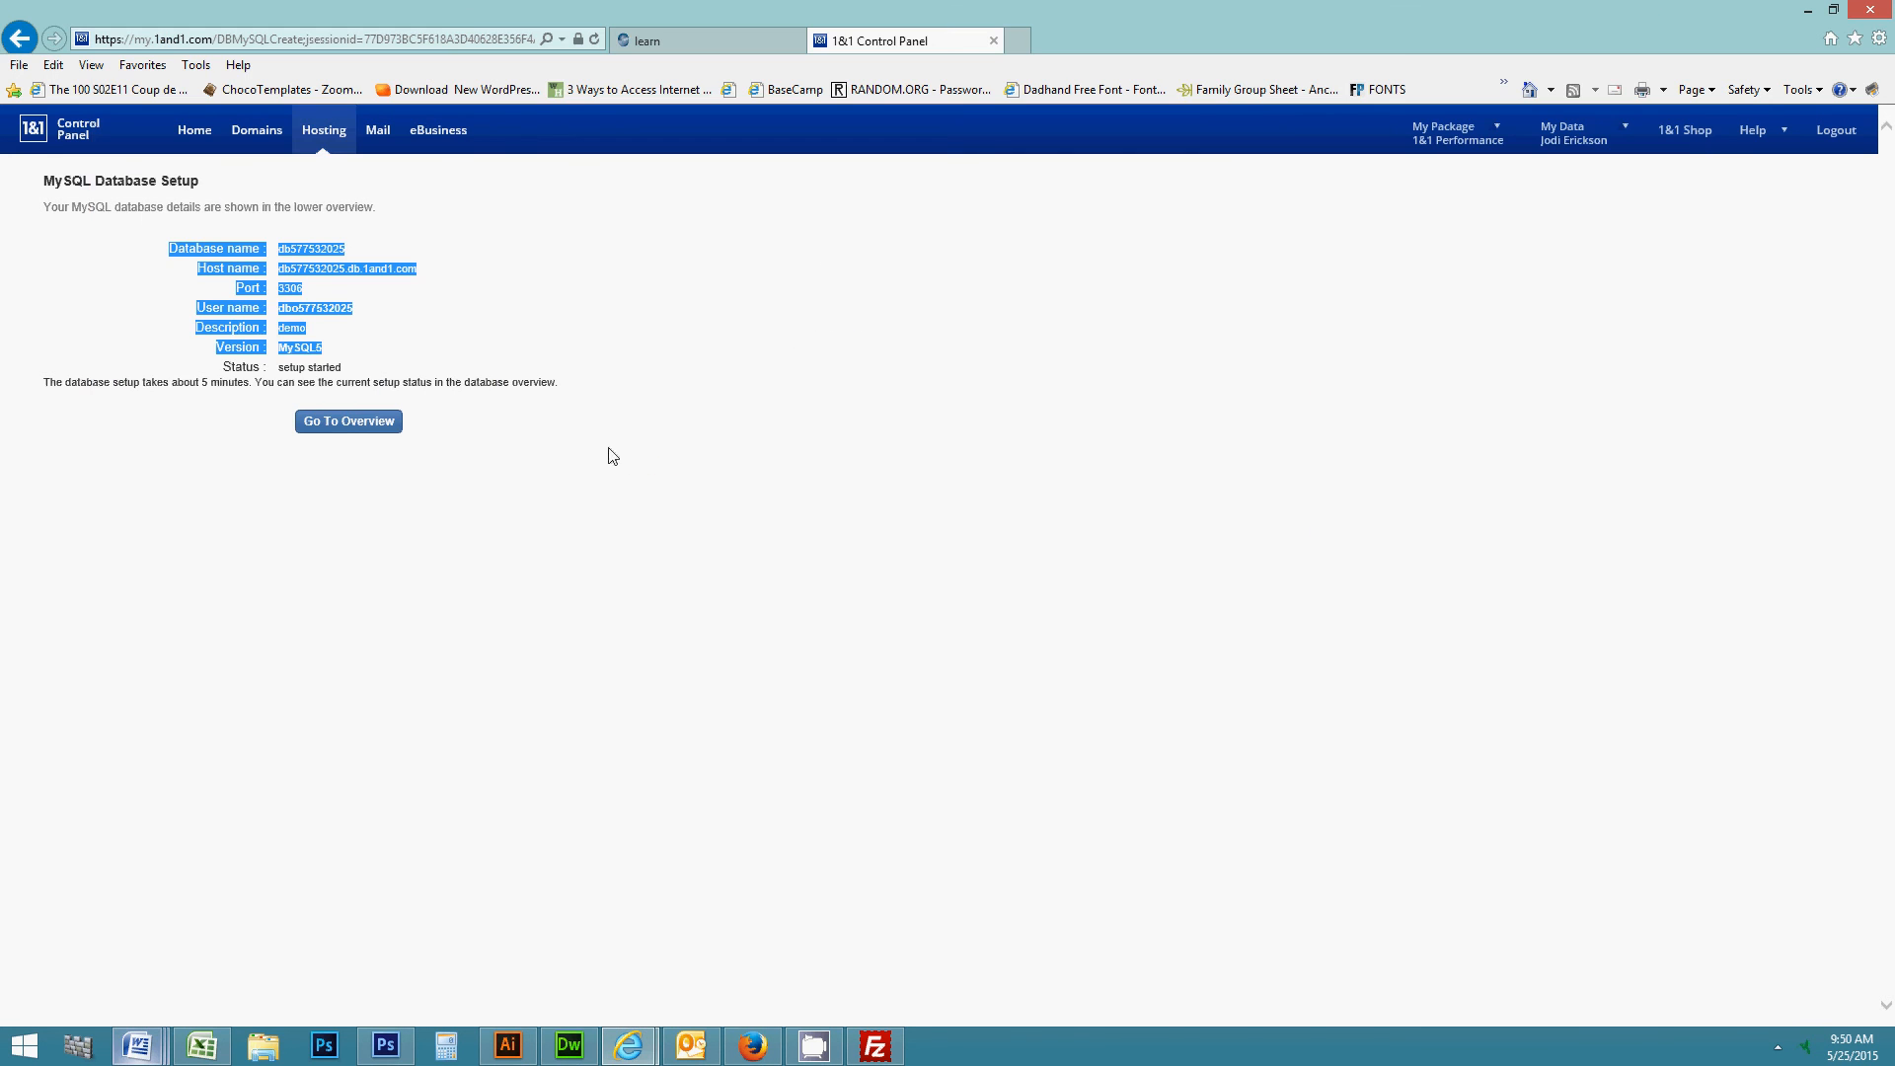
left_click(353, 423)
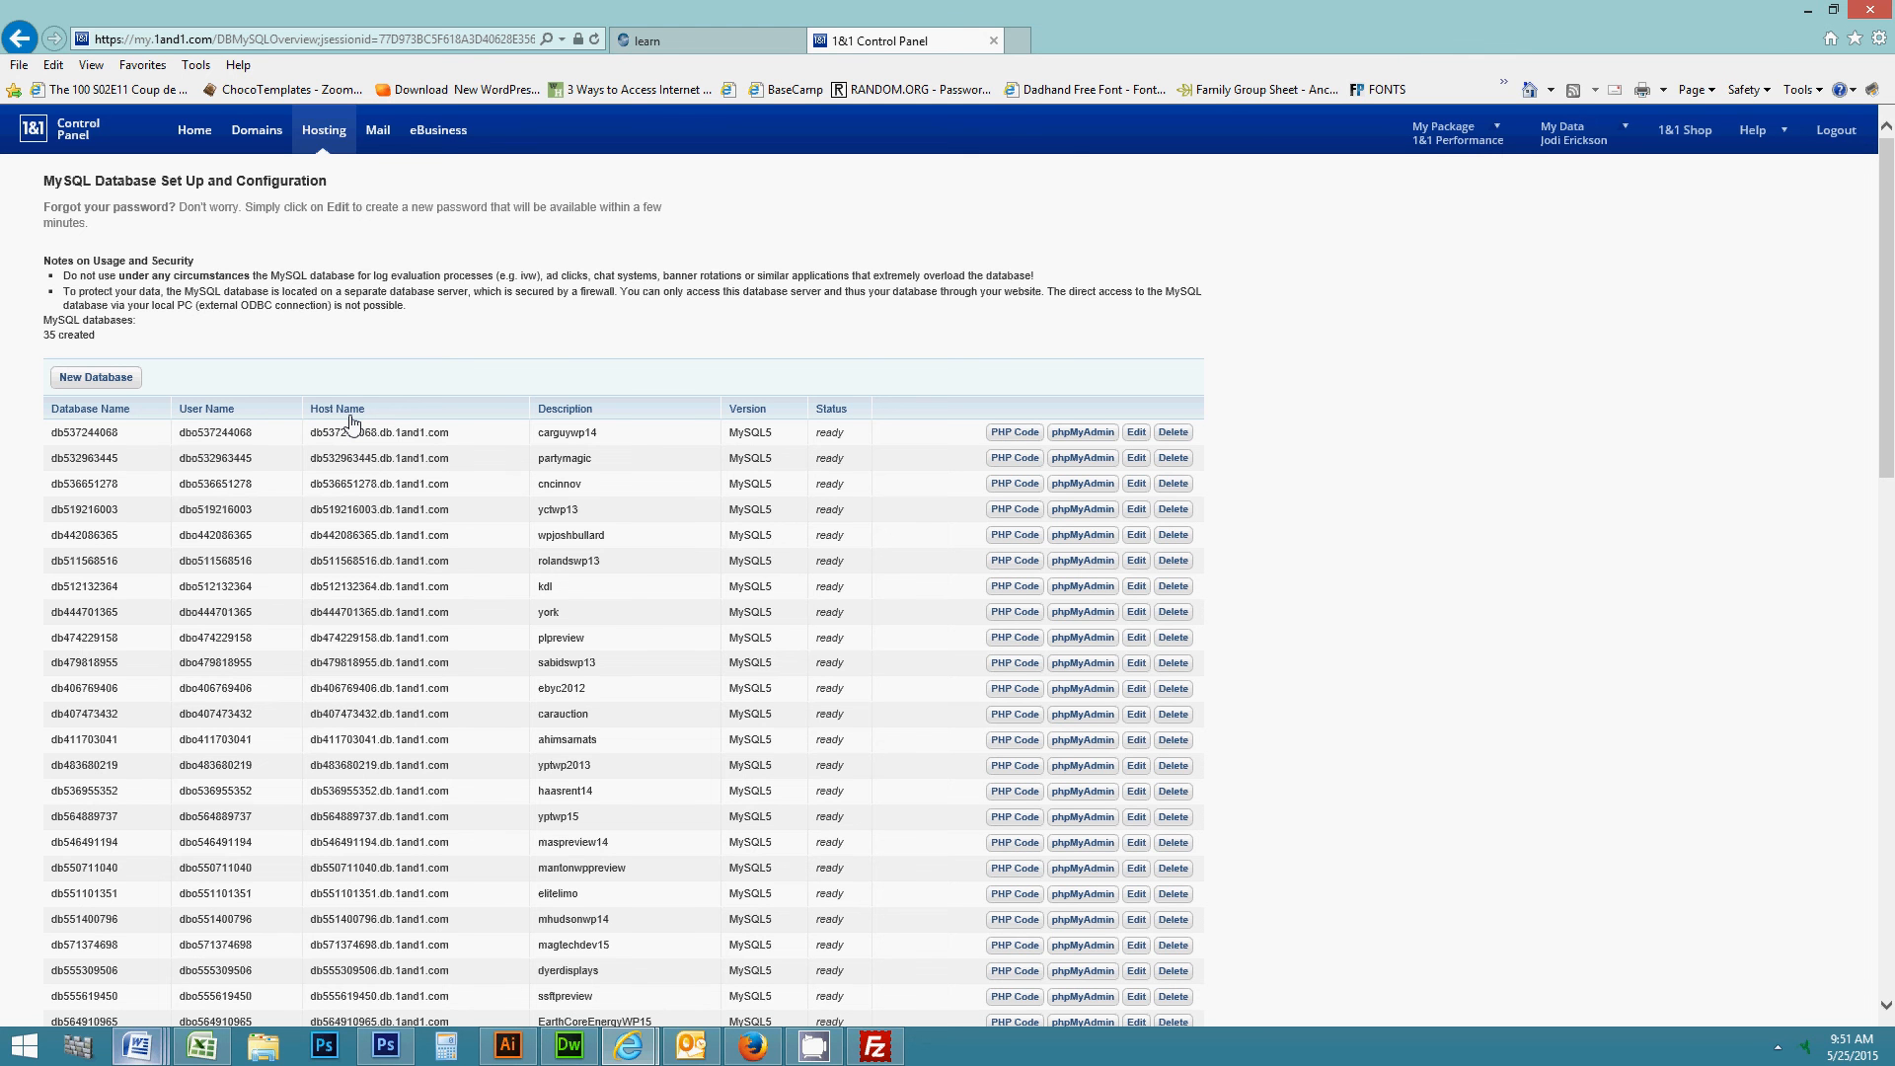
left_click(648, 44)
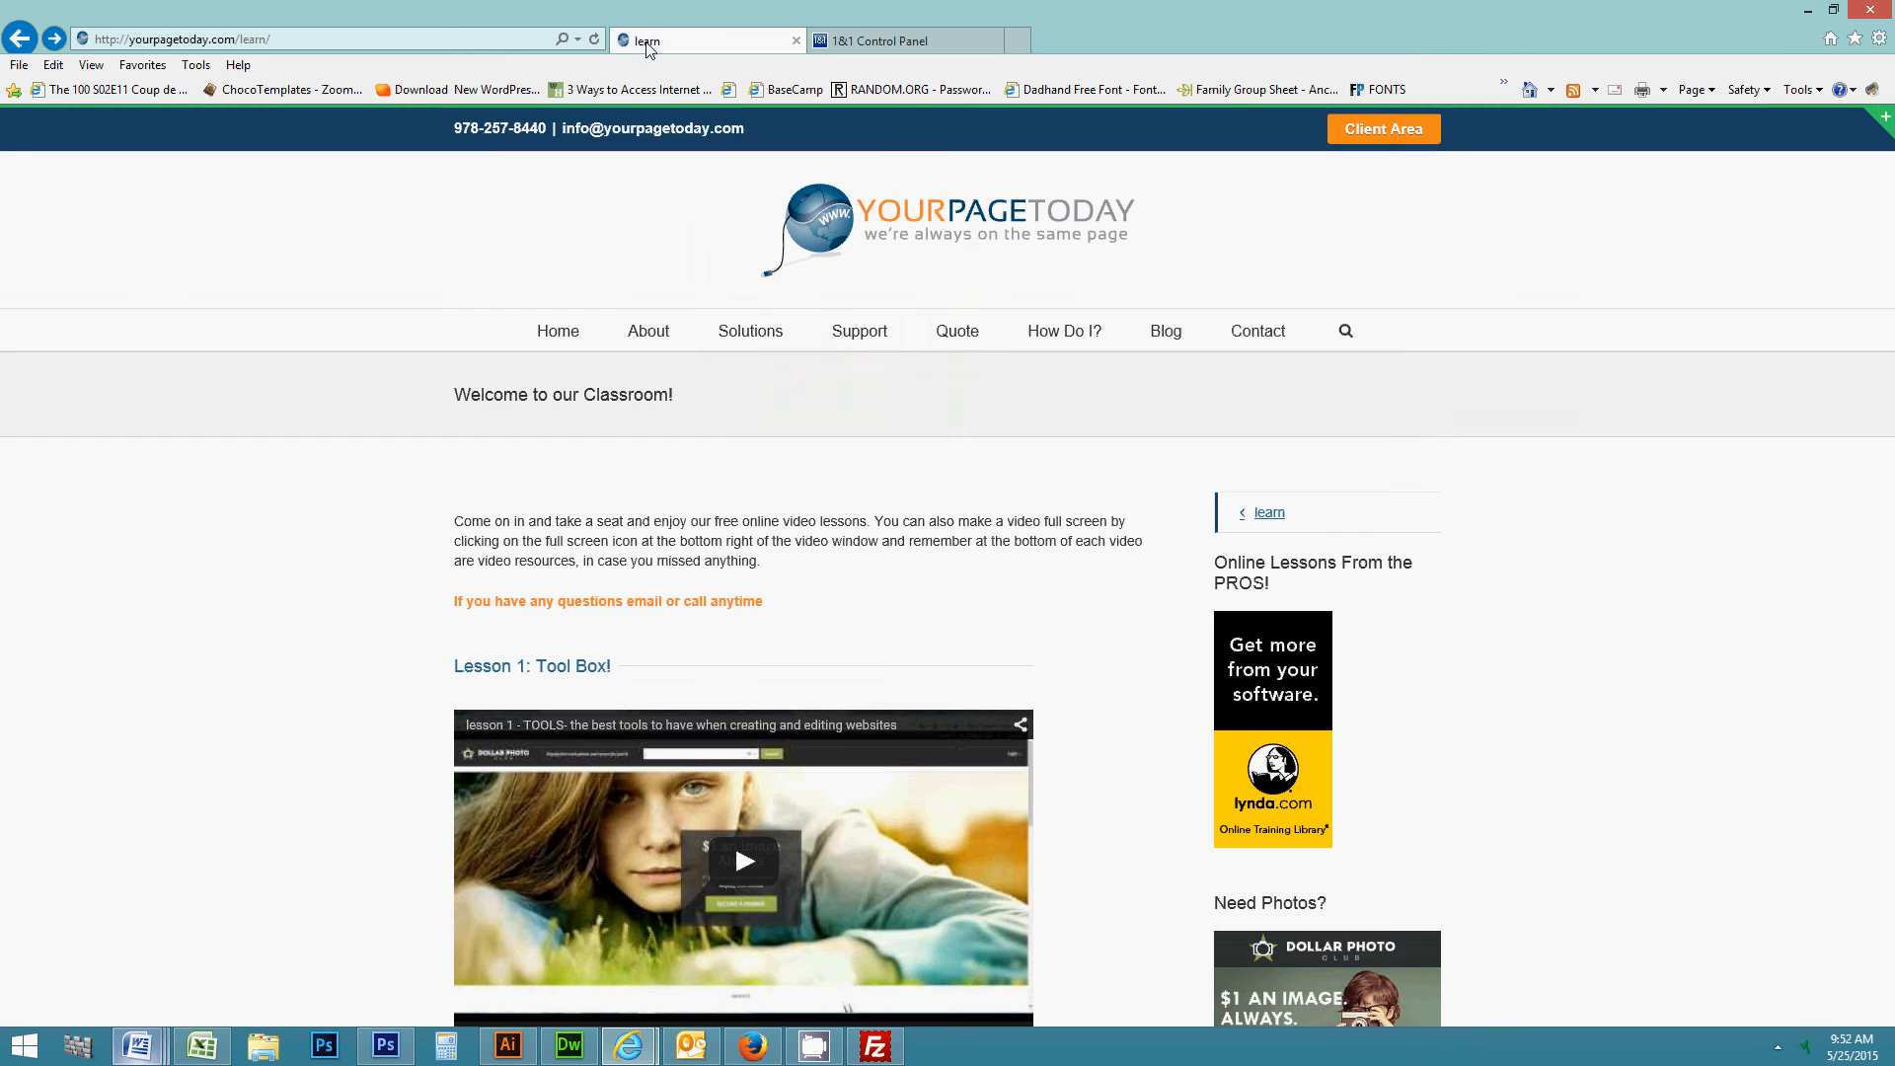
scroll(846, 583, "down", 15)
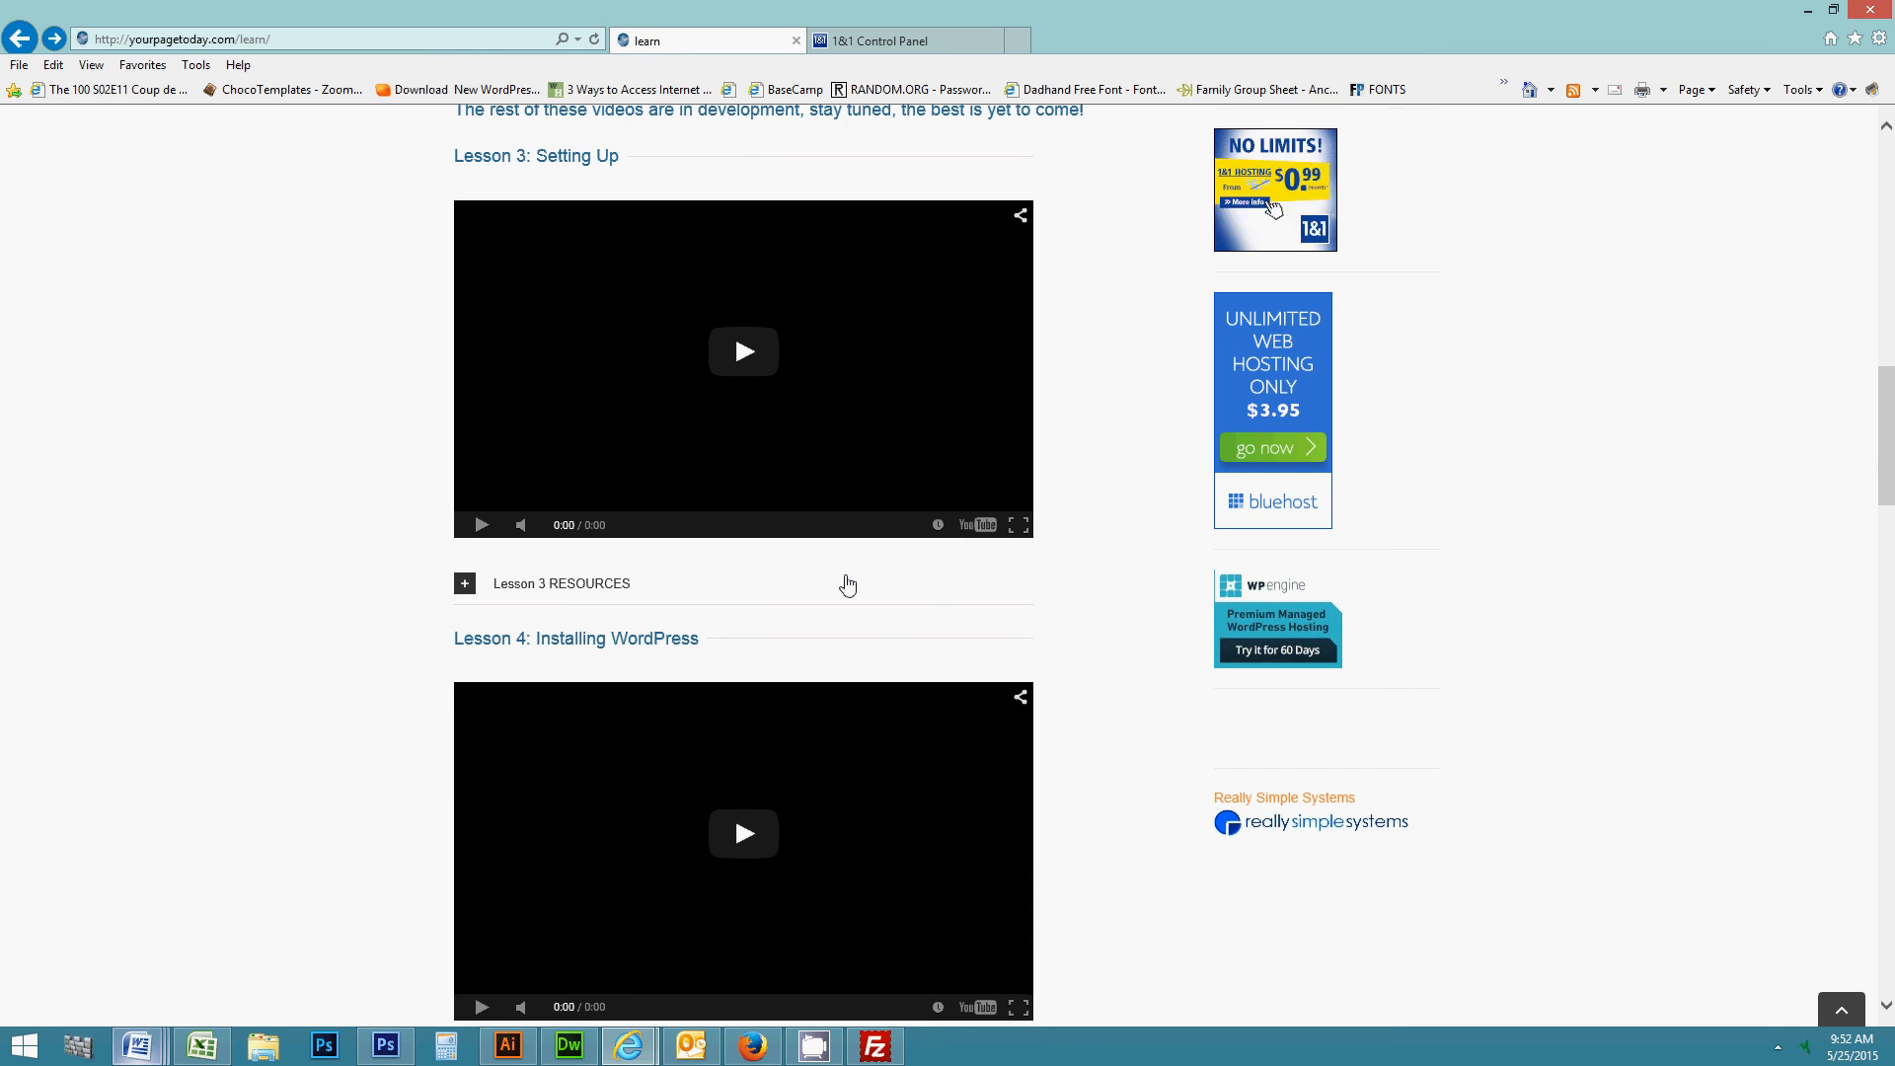